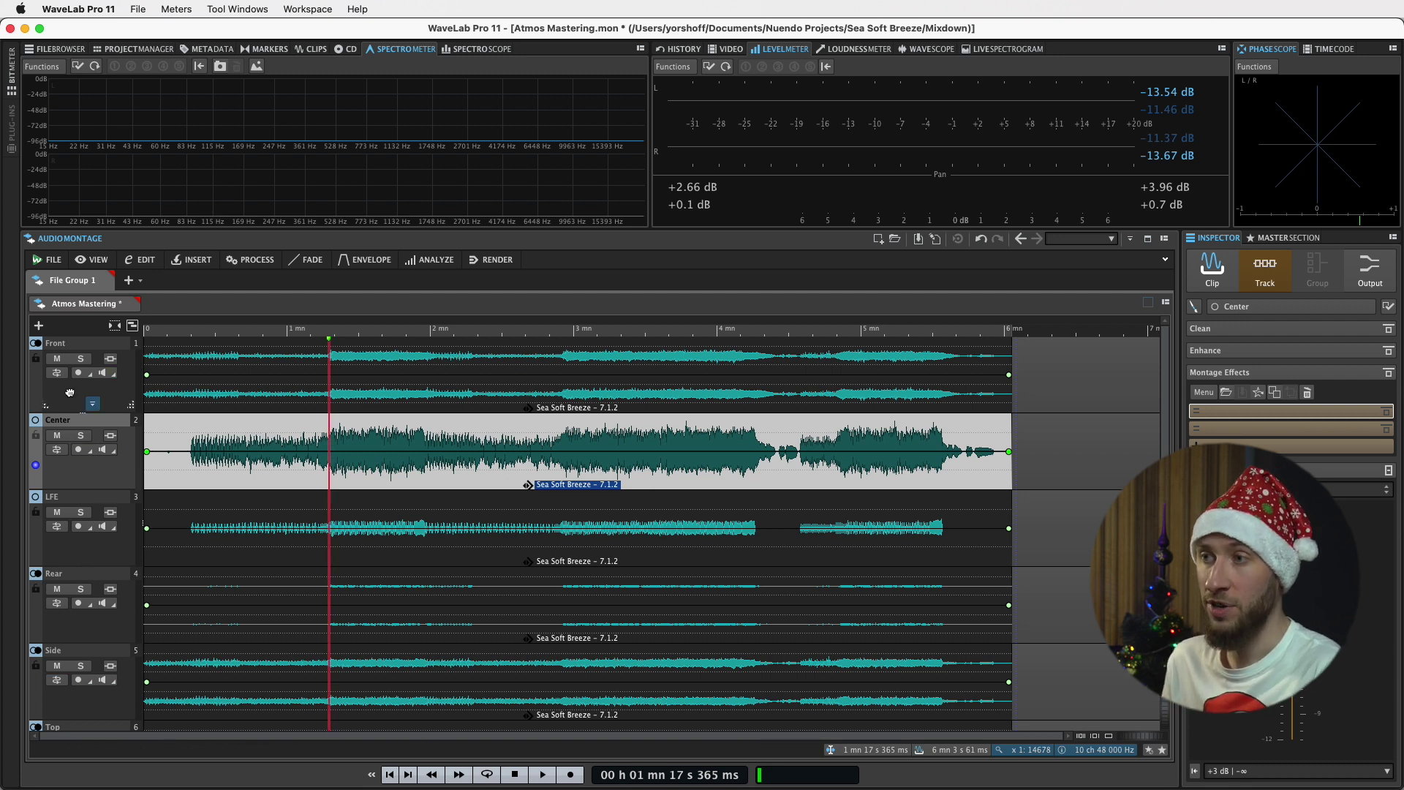
# Step: Look over the montage's speaker-channel tracks one by one, from Front, Center and LFE to Rear, Side and Top
pyautogui.click(131, 388)
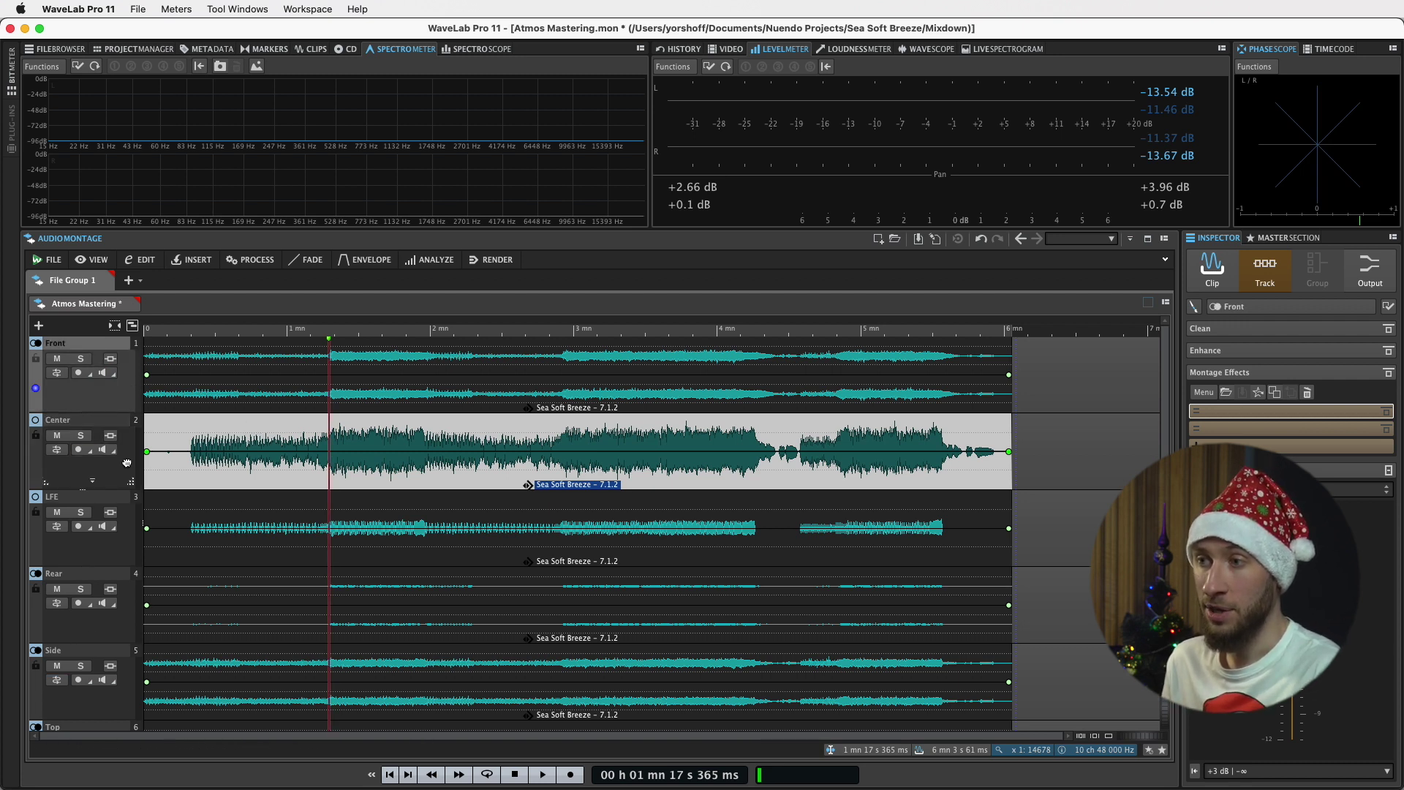
pyautogui.click(127, 463)
pyautogui.click(125, 538)
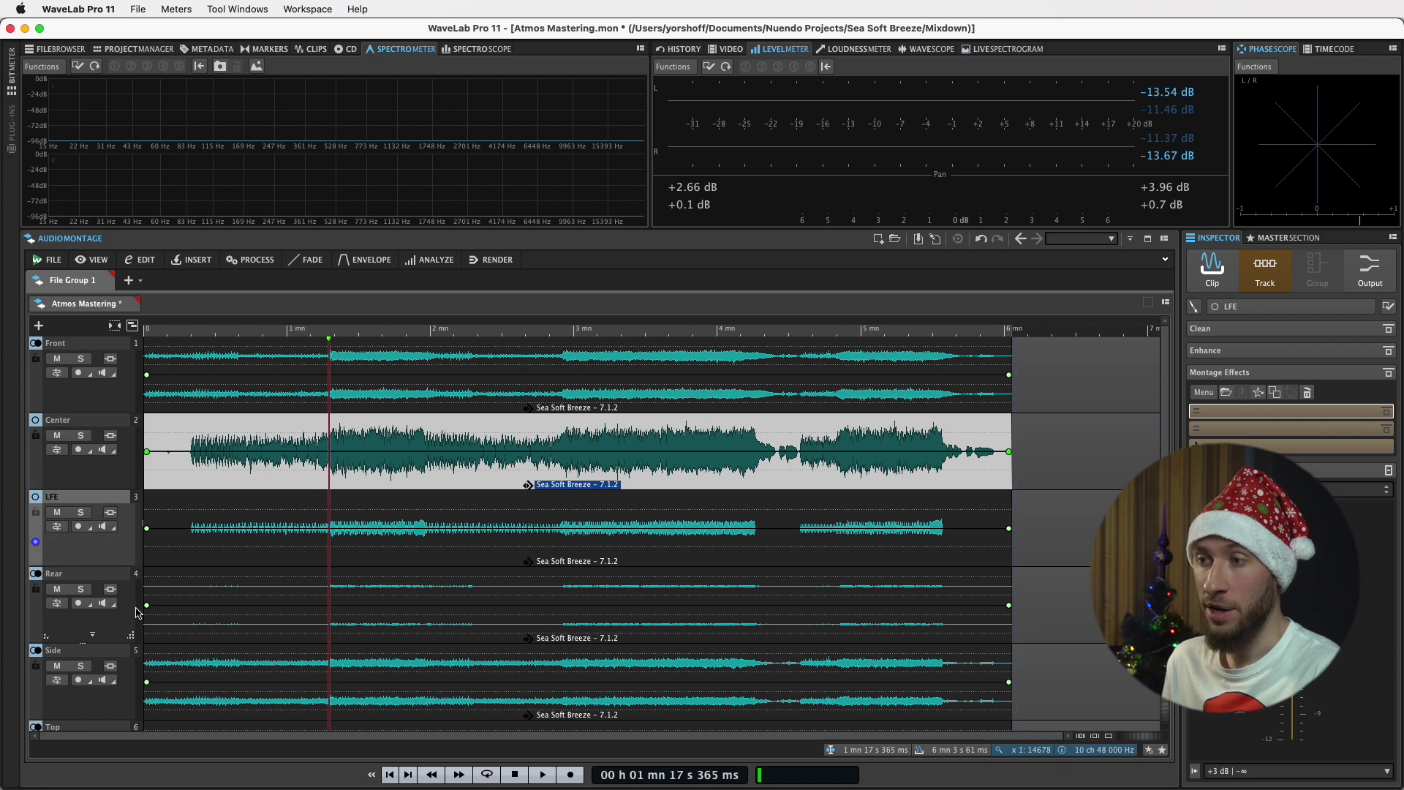
pyautogui.click(136, 611)
pyautogui.click(130, 673)
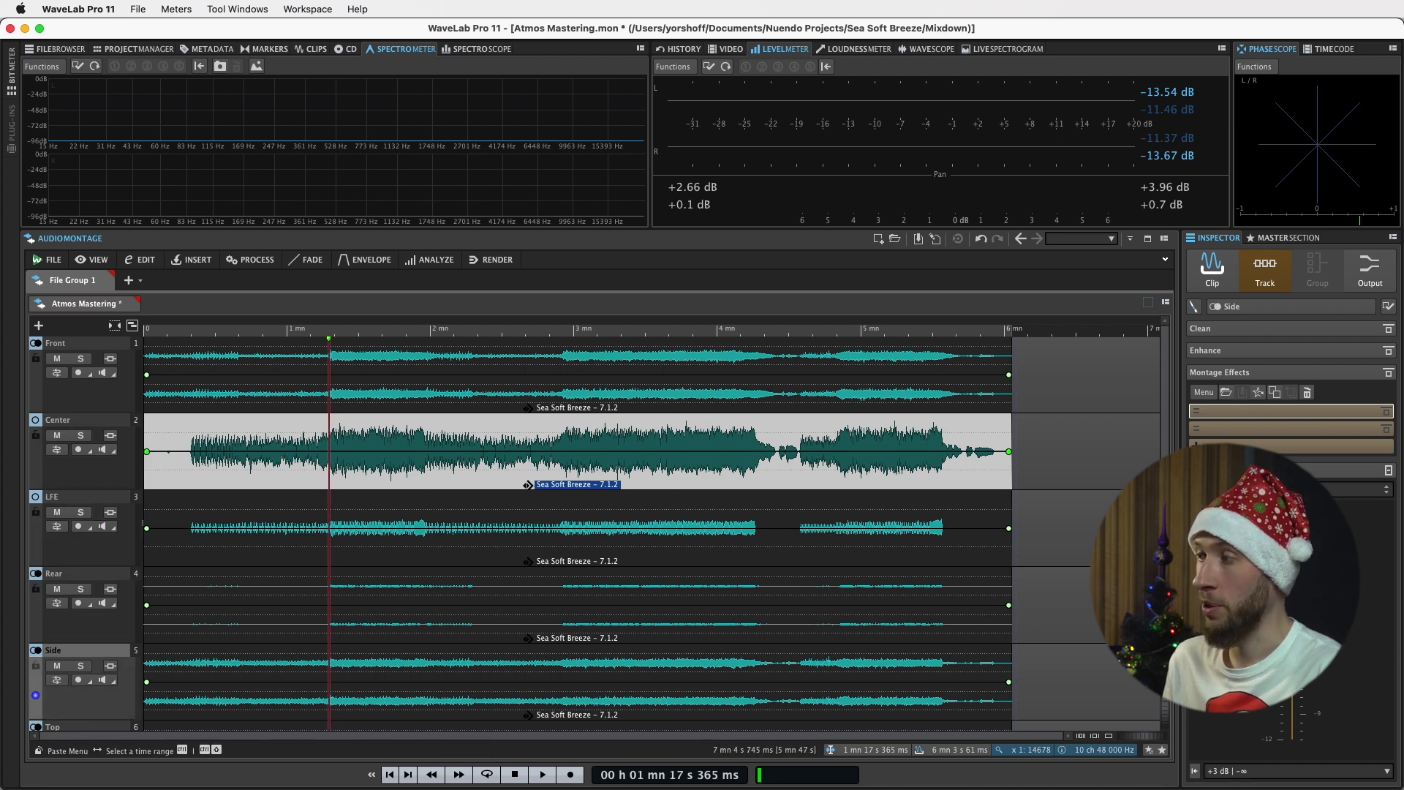
pyautogui.scroll(-2, 1164, 387)
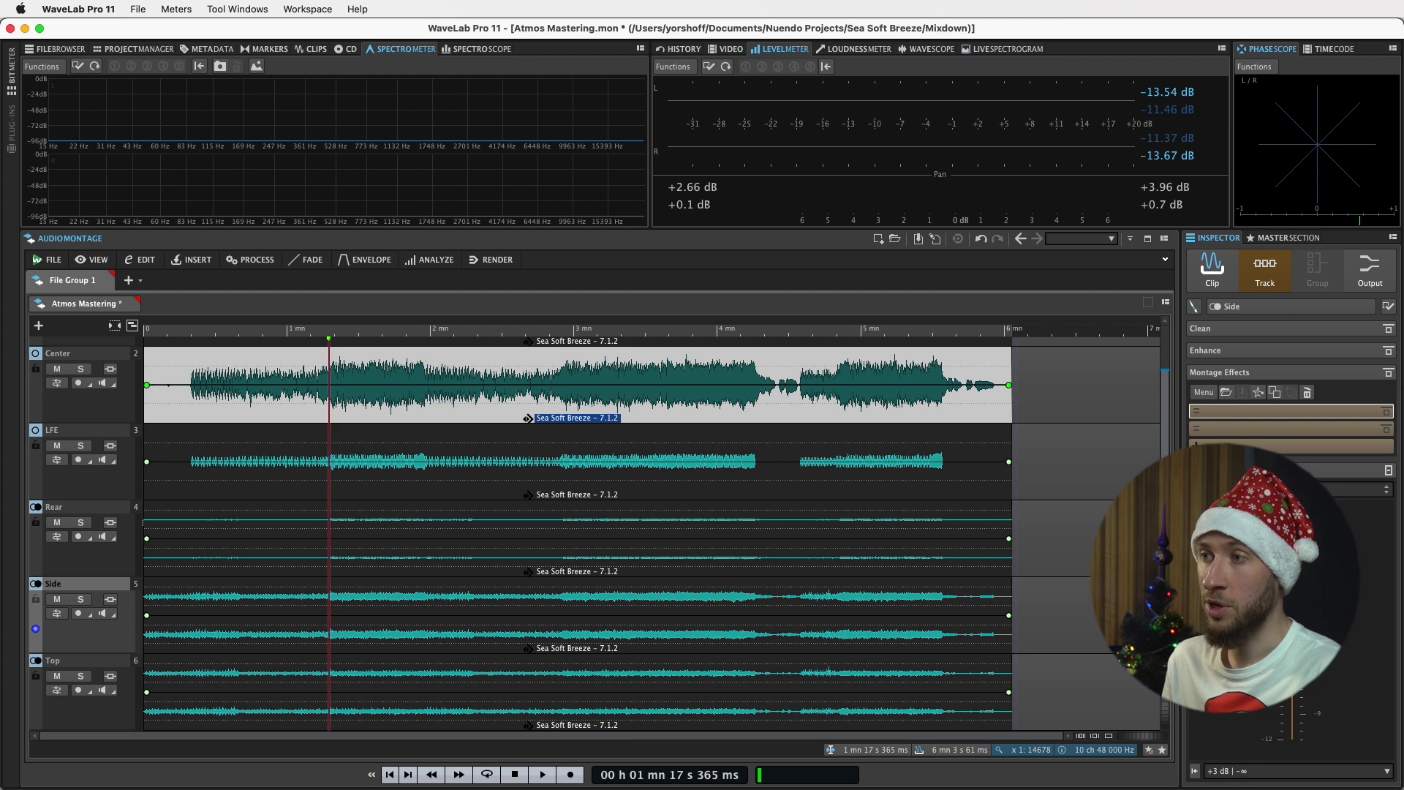
pyautogui.scroll(2, 1165, 387)
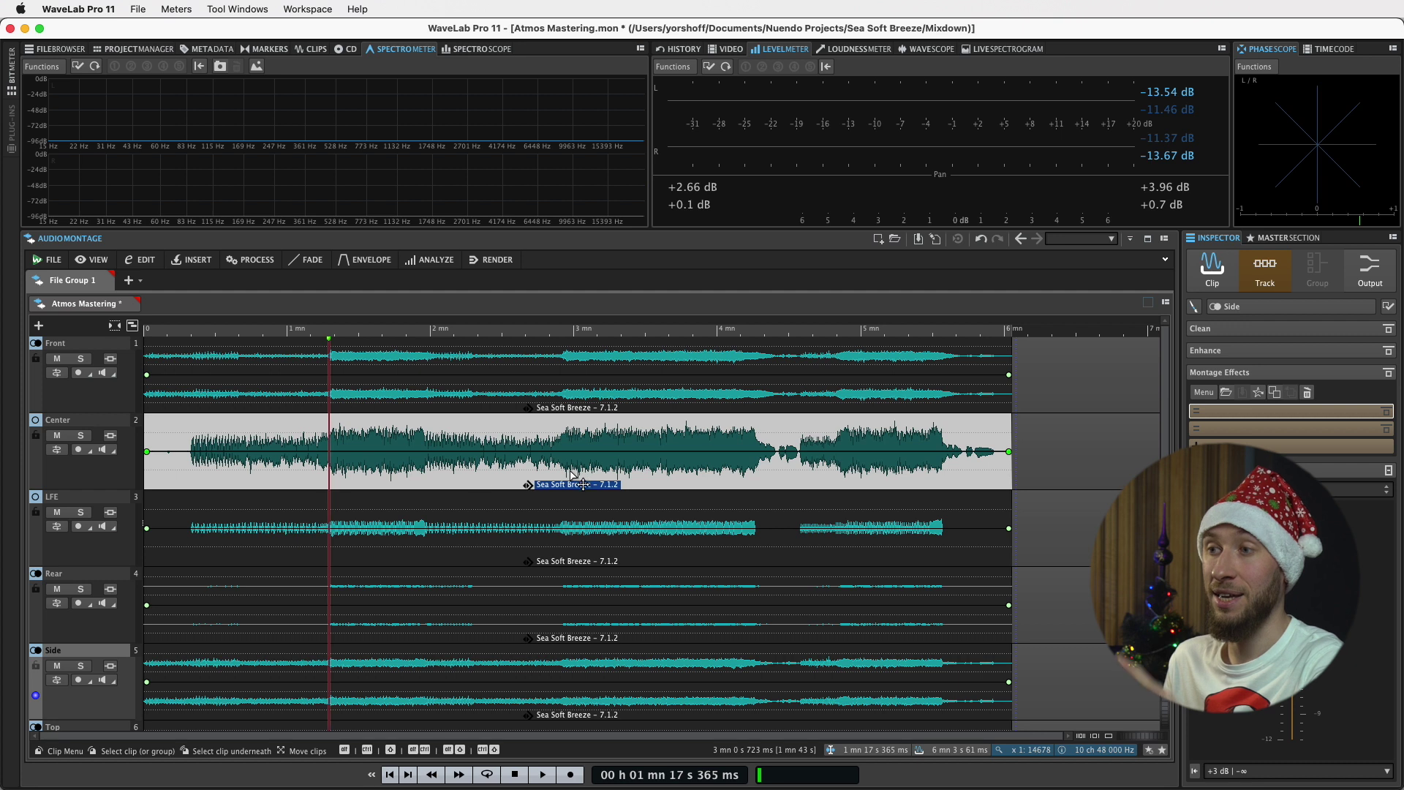
# Step: View the montage output effects and the Master Section, and play the mix to examine its channel levels in SuperVision
pyautogui.click(1379, 282)
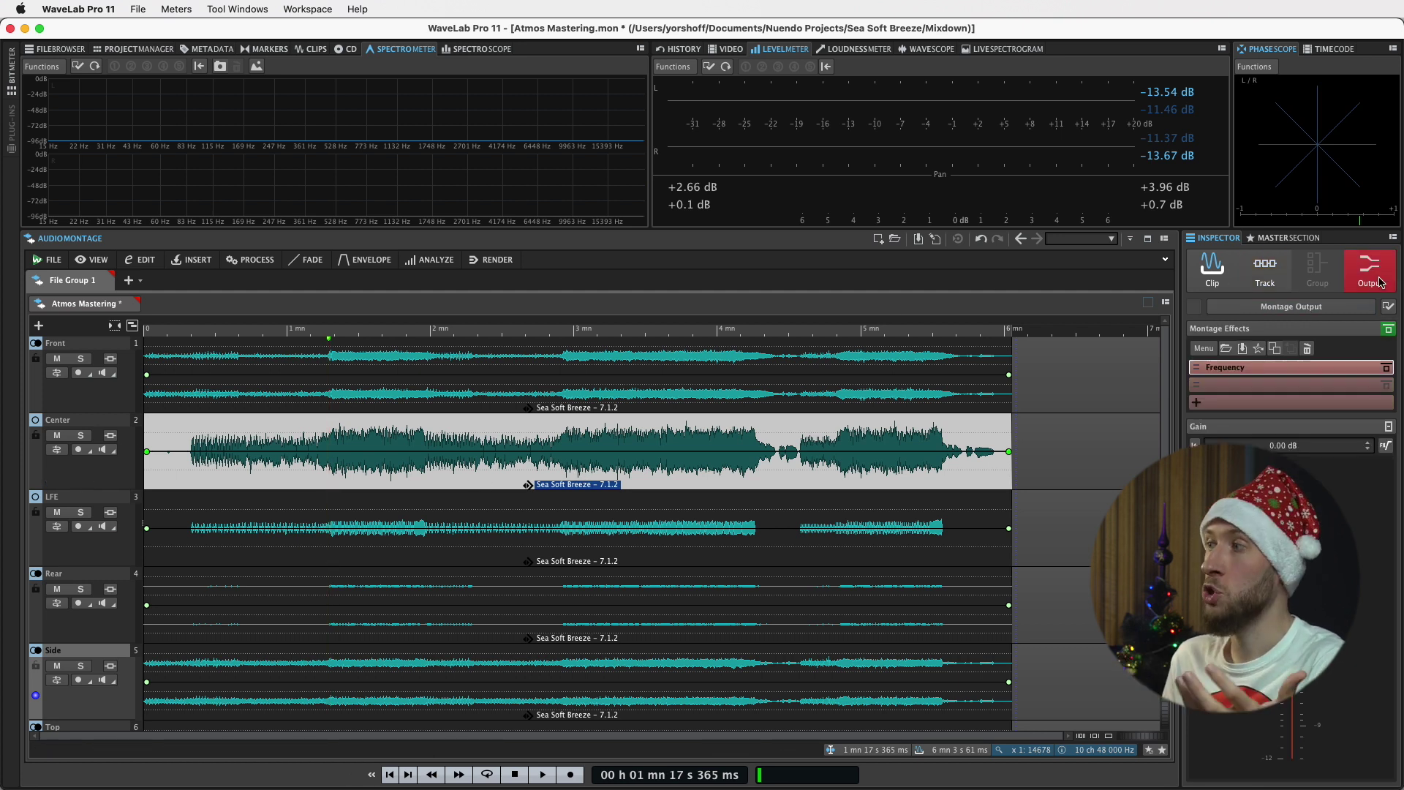
pyautogui.click(1276, 239)
pyautogui.press('space')
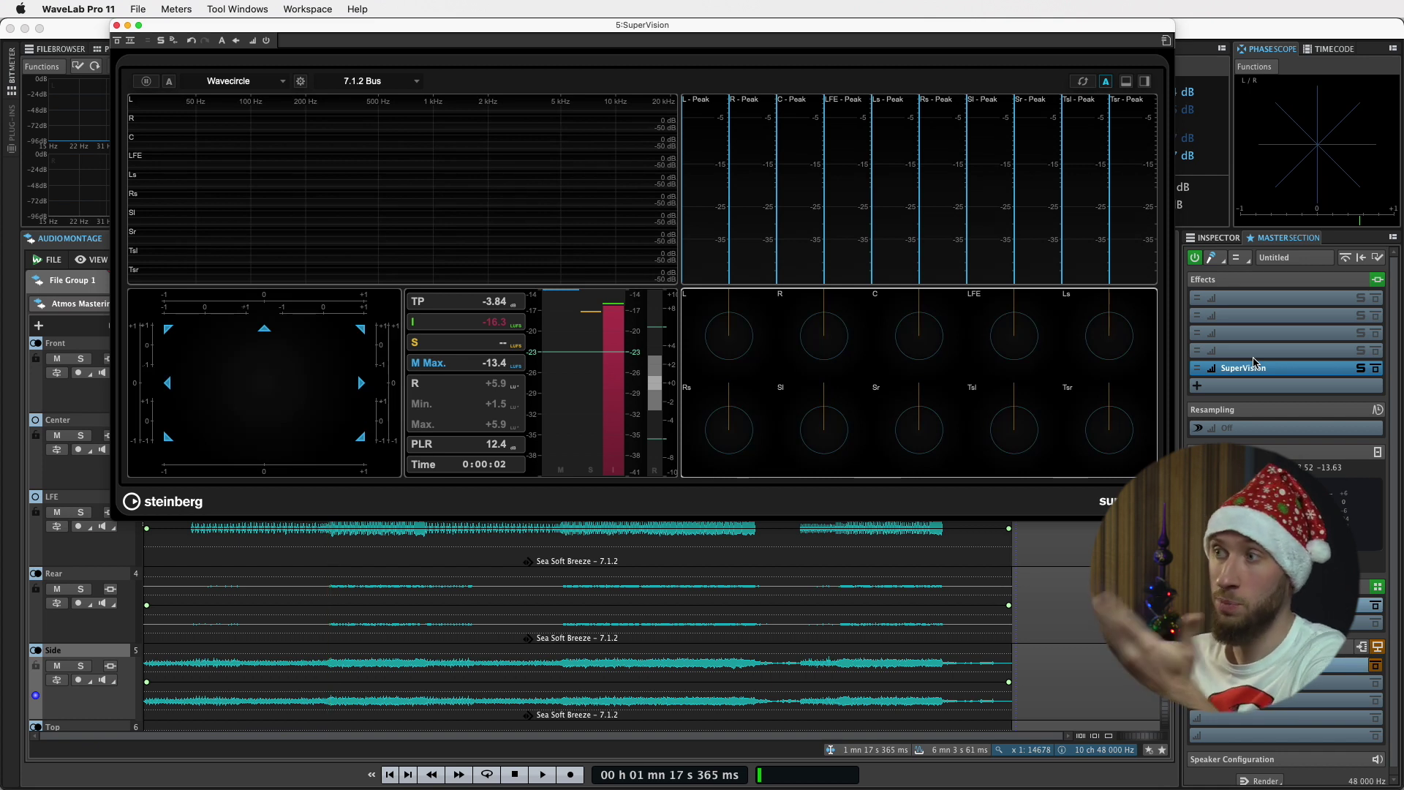
pyautogui.press('space')
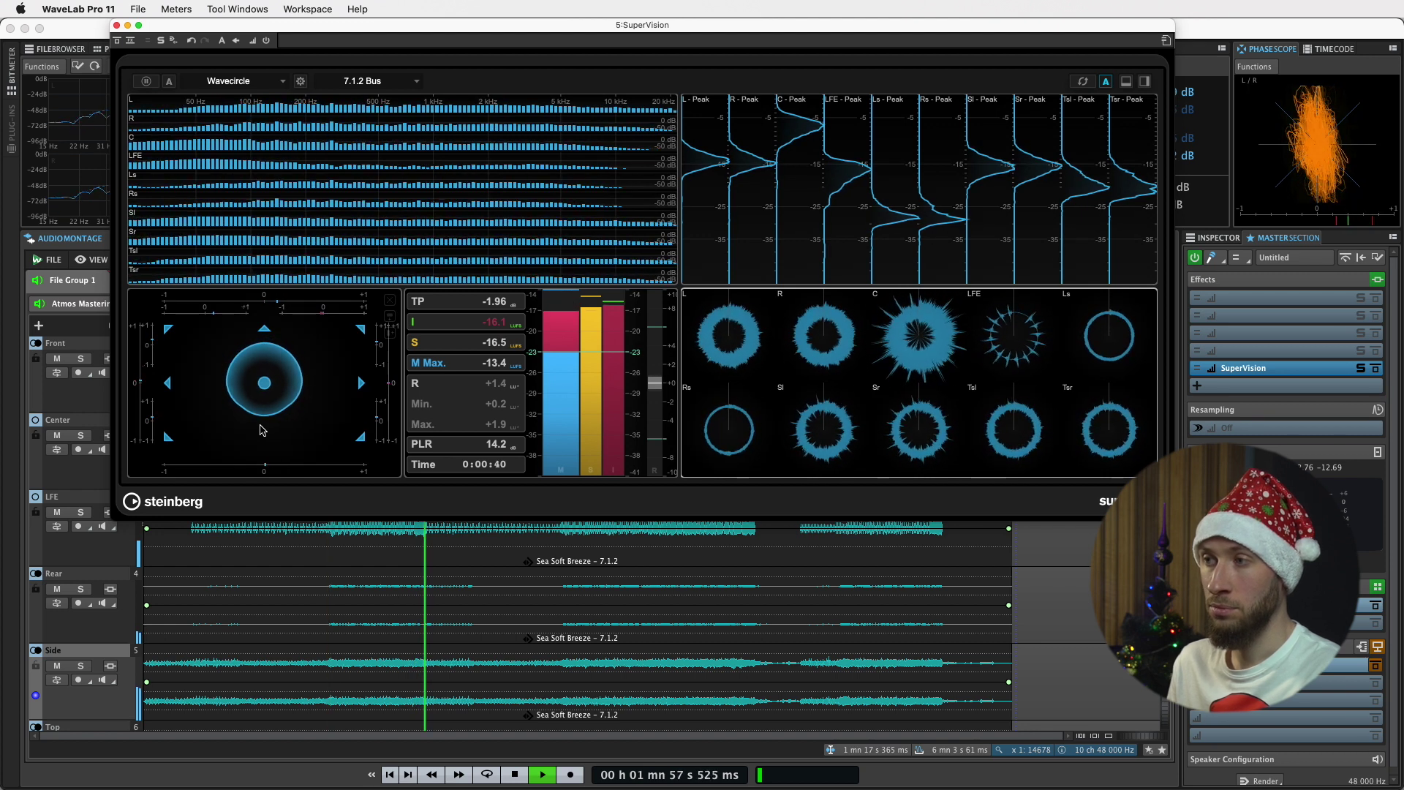
pyautogui.press('space')
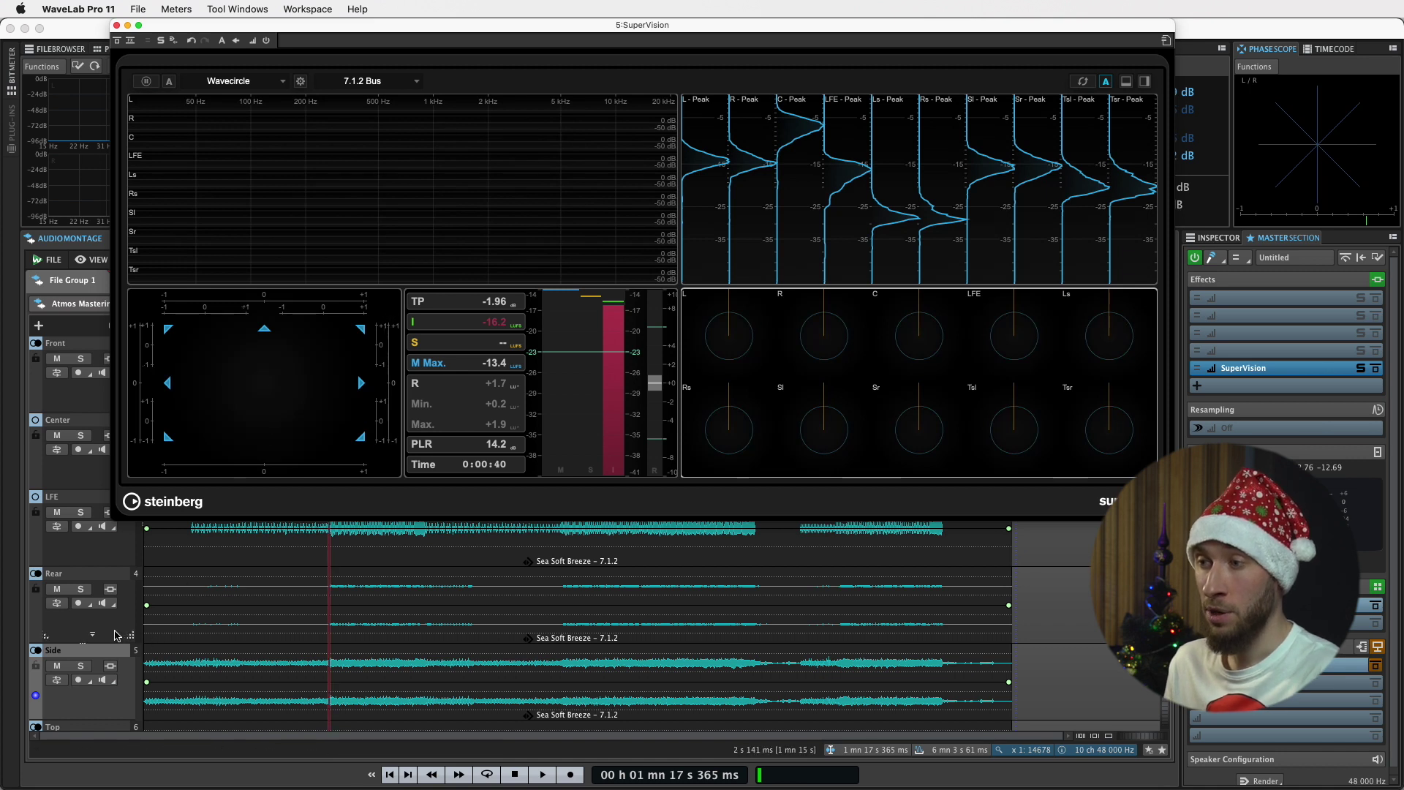
# Step: Raise the Rear clip's volume envelope to +2.2 dB and play the mix from about 22 s
pyautogui.click(197, 621)
pyautogui.click(197, 622)
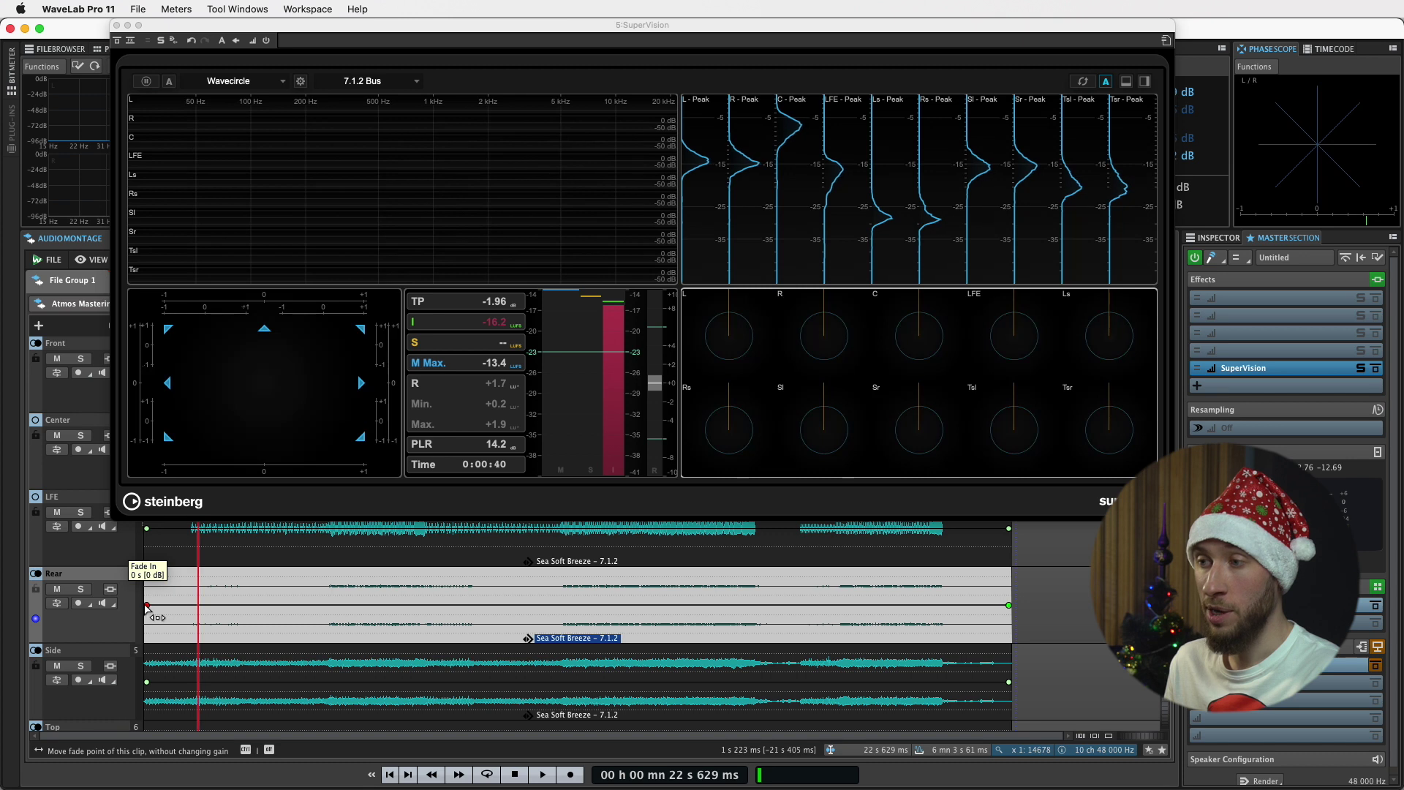
pyautogui.moveTo(204, 605); pyautogui.dragTo(204, 596)
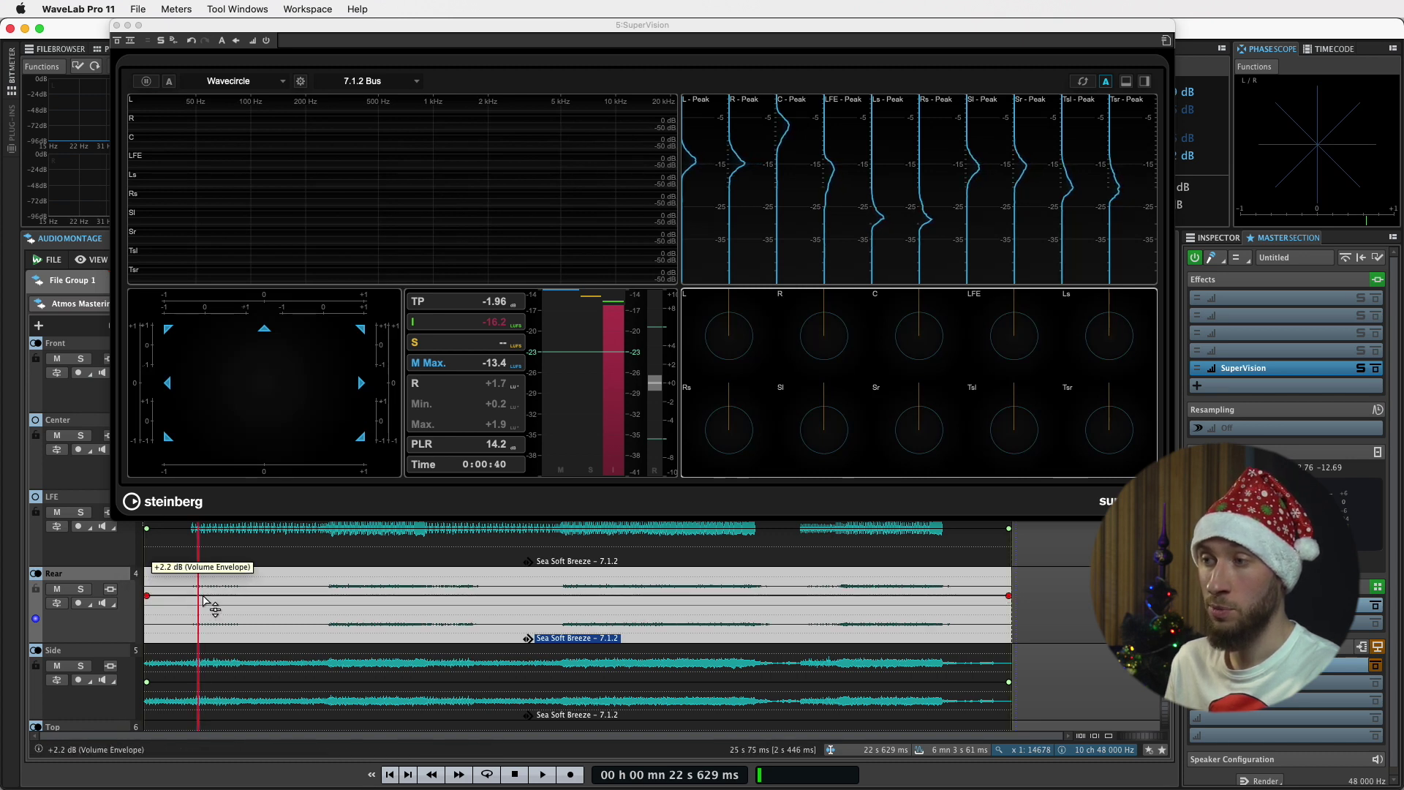
pyautogui.press('space')
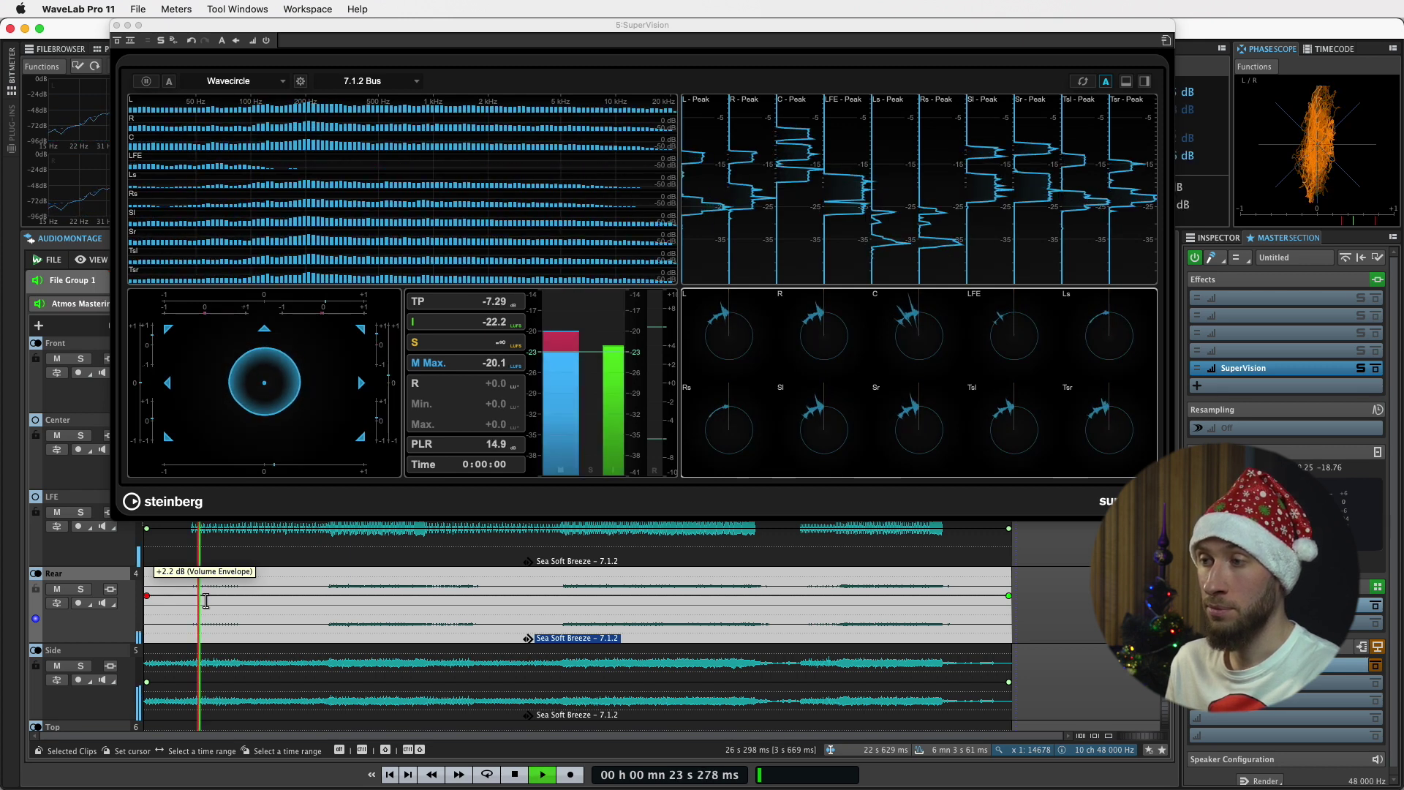
# Step: Fine-tune the Rear clip's volume envelope to +1.9 dB and audition the mix from about 1 mn 16 s
pyautogui.moveTo(207, 597)
pyautogui.mouseDown()
pyautogui.moveTo(209, 571)
pyautogui.moveTo(208, 603)
pyautogui.mouseUp()
pyautogui.press('space')
pyautogui.click(327, 581)
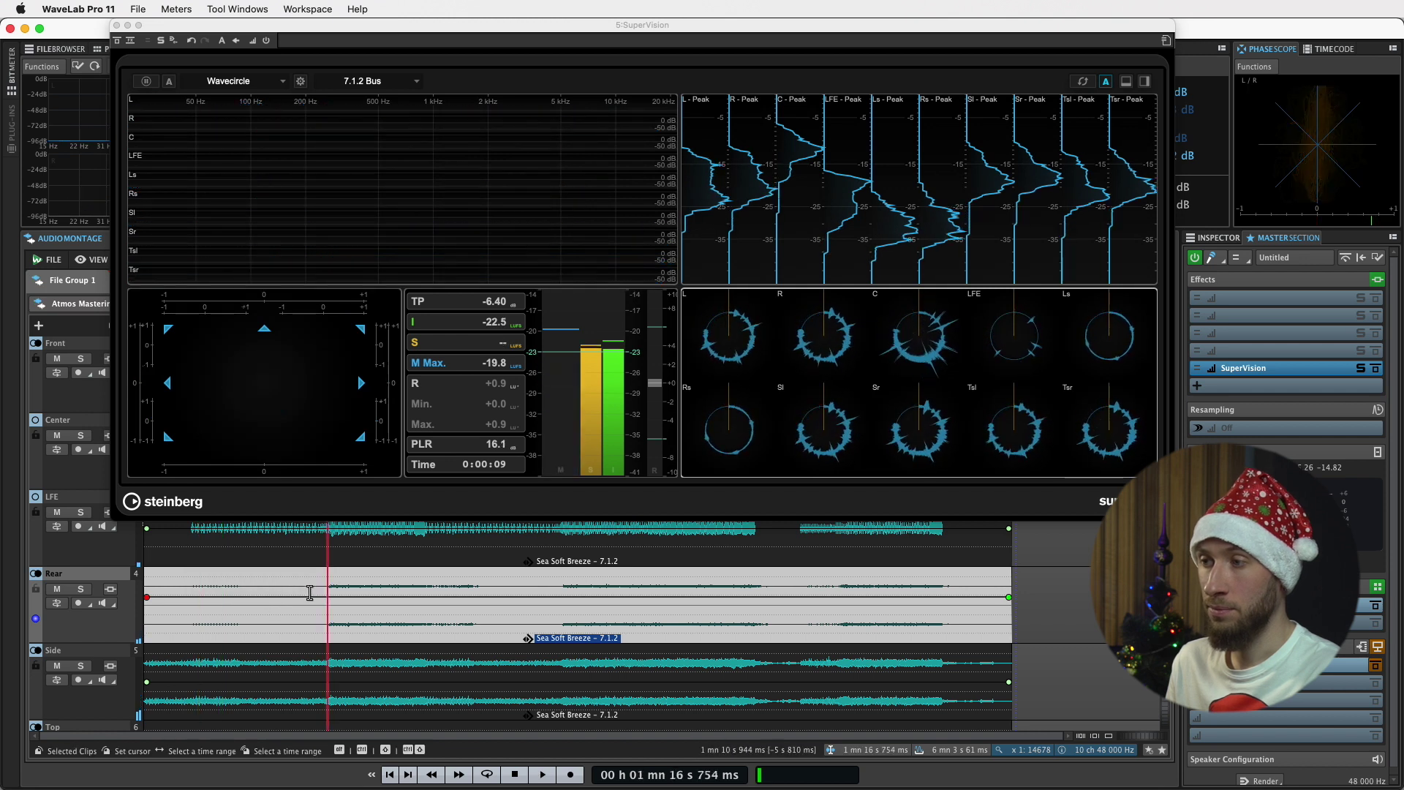
pyautogui.press('space')
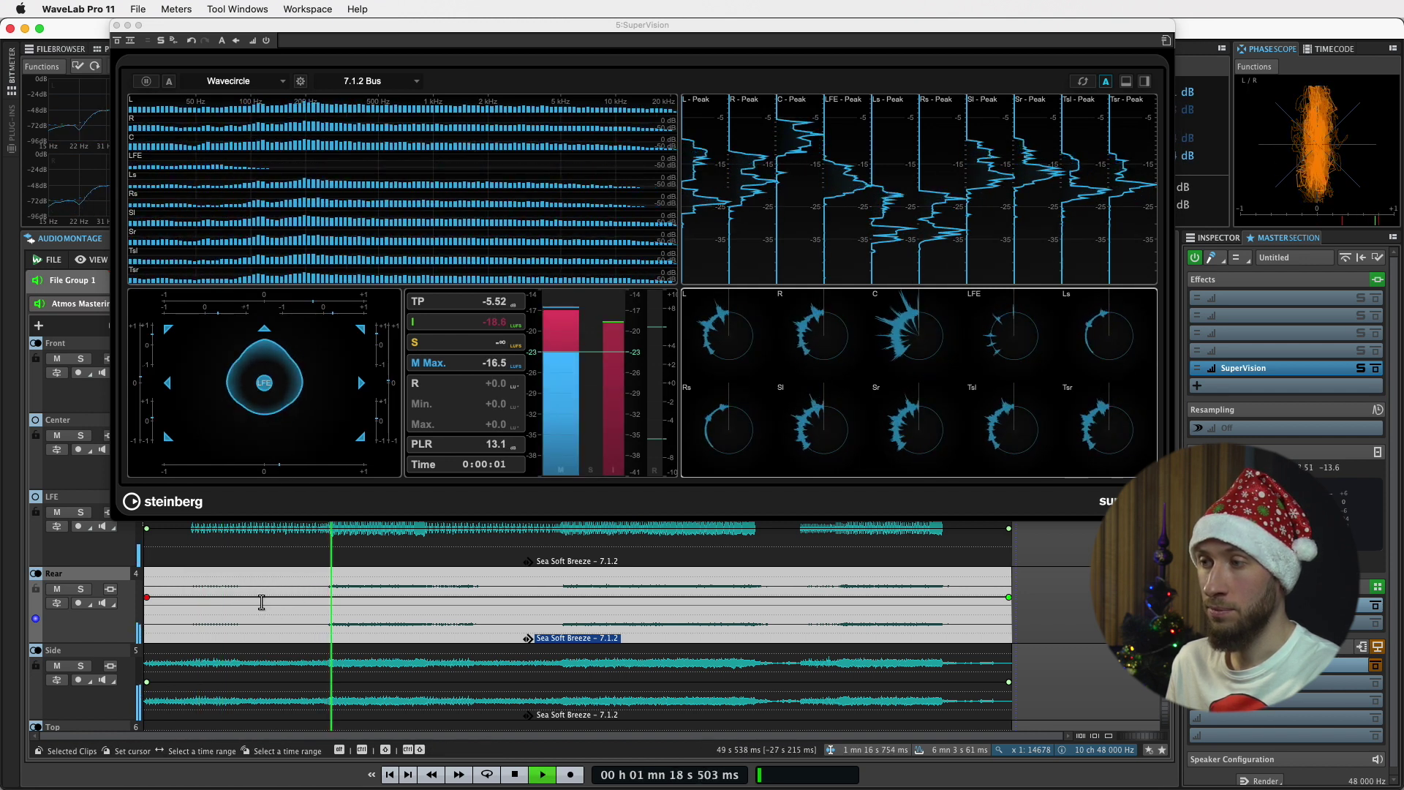
pyautogui.moveTo(269, 597)
pyautogui.mouseDown()
pyautogui.moveTo(268, 568)
pyautogui.moveTo(262, 597)
pyautogui.mouseUp()
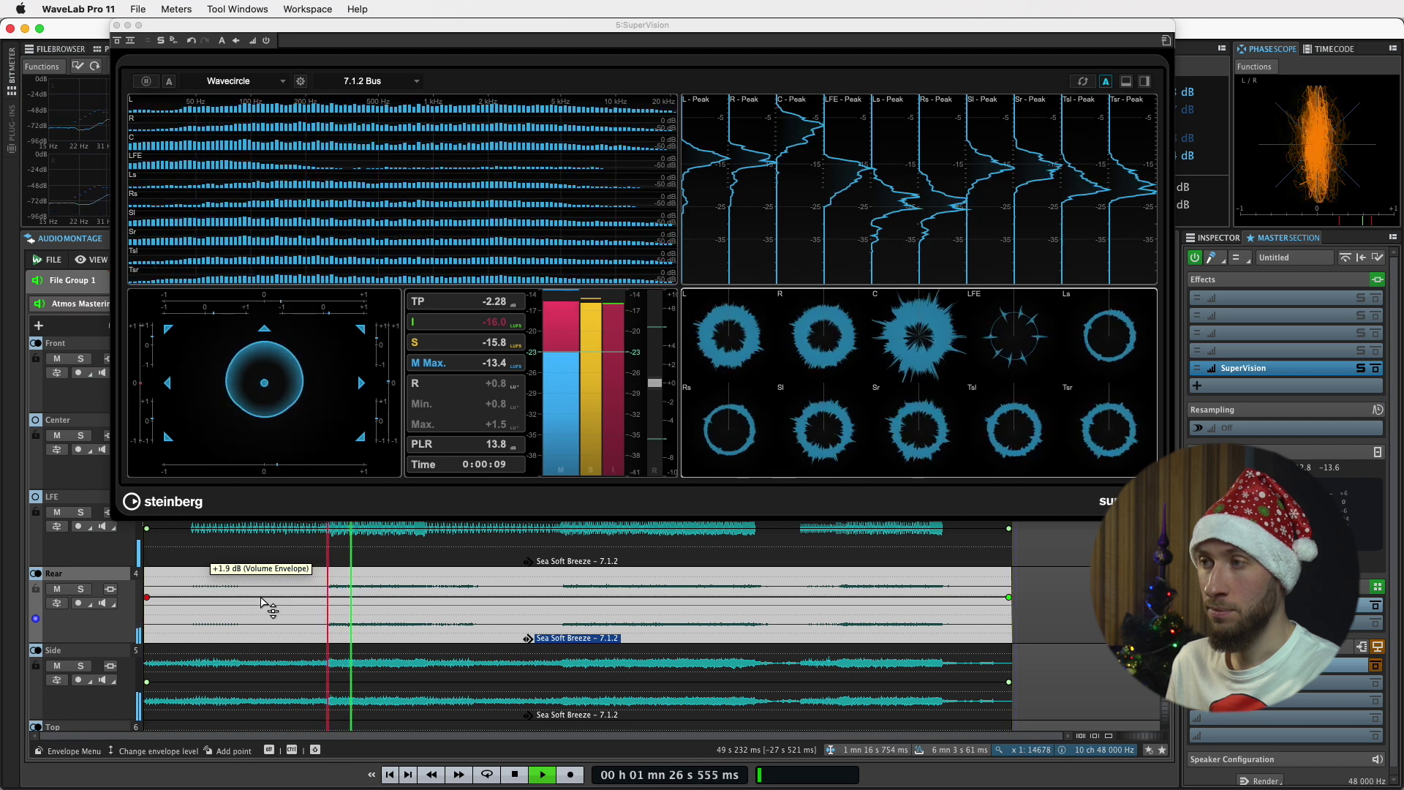
pyautogui.press('space')
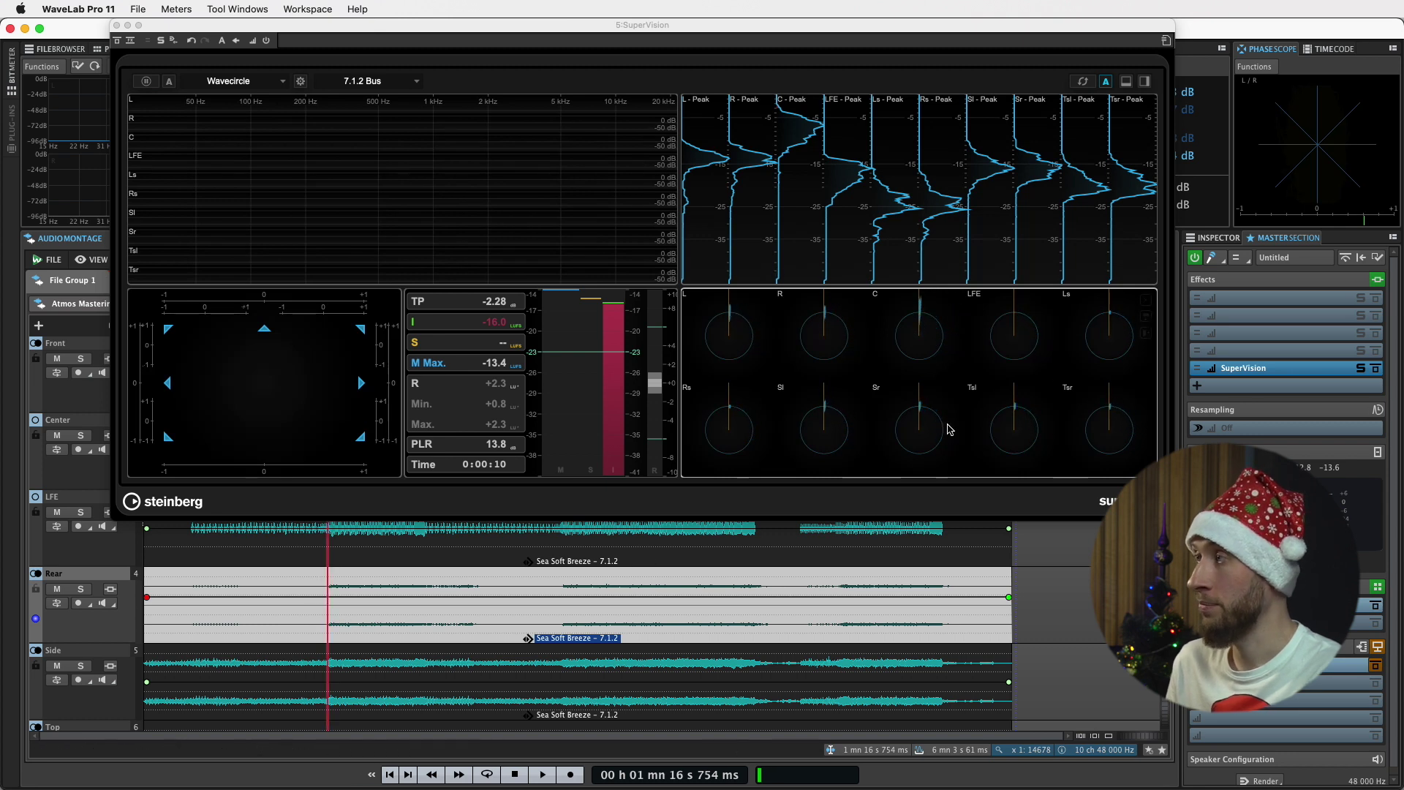
# Step: Raise the Rear track's gain to about +5 dB, nudge it slightly higher, and audition the mix with the SuperVision meters
pyautogui.click(1238, 237)
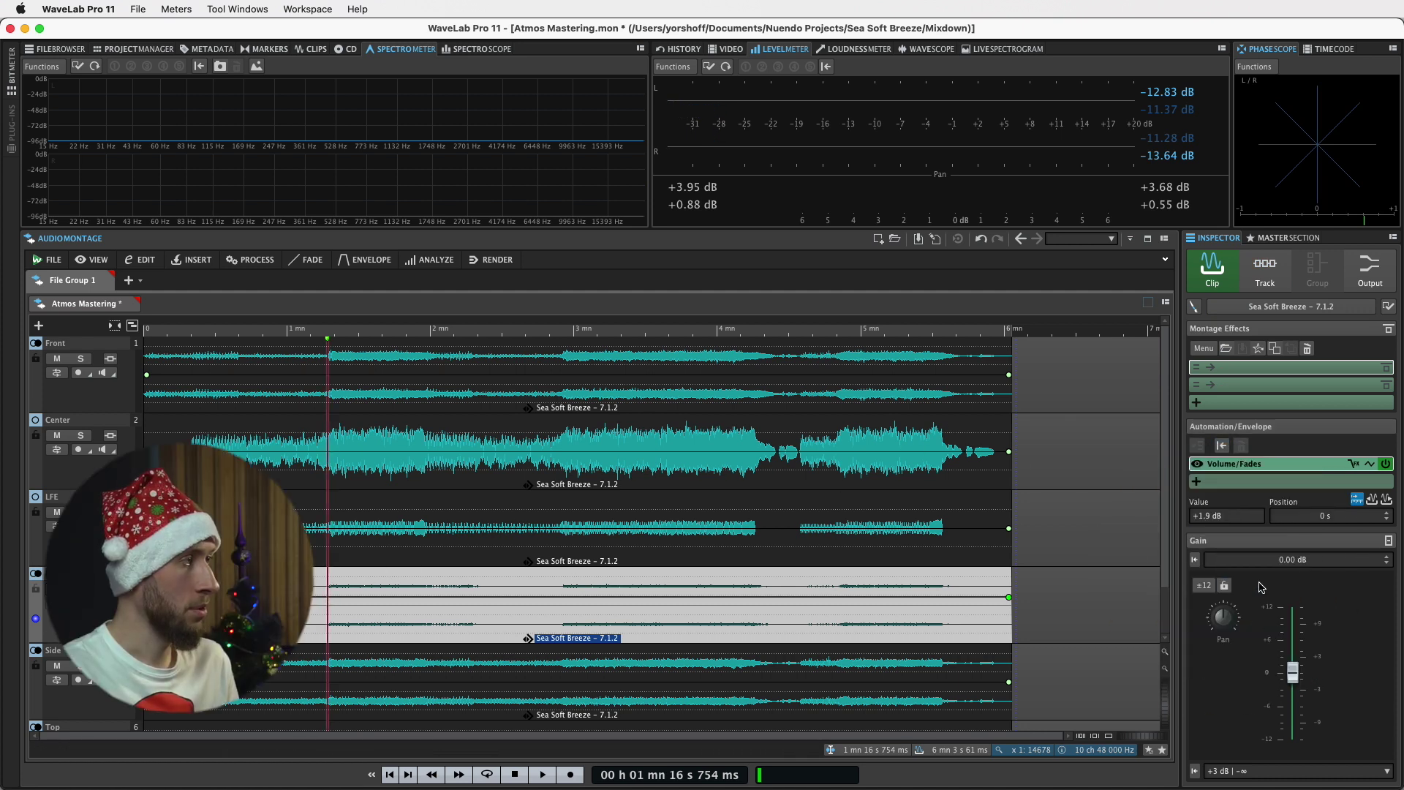
pyautogui.click(1264, 271)
pyautogui.moveTo(1291, 641); pyautogui.dragTo(1293, 616)
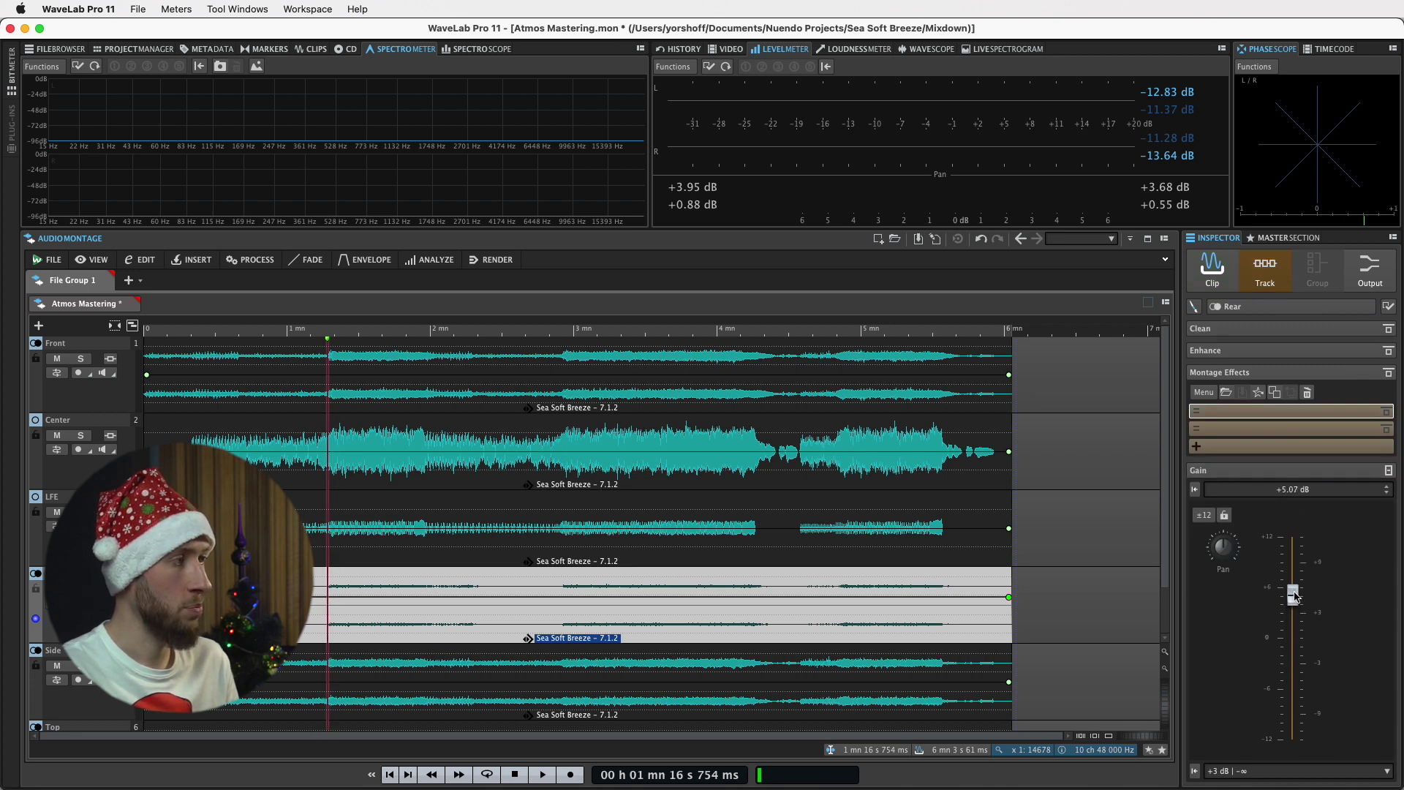
pyautogui.press('space')
pyautogui.moveTo(1295, 596); pyautogui.dragTo(1294, 581)
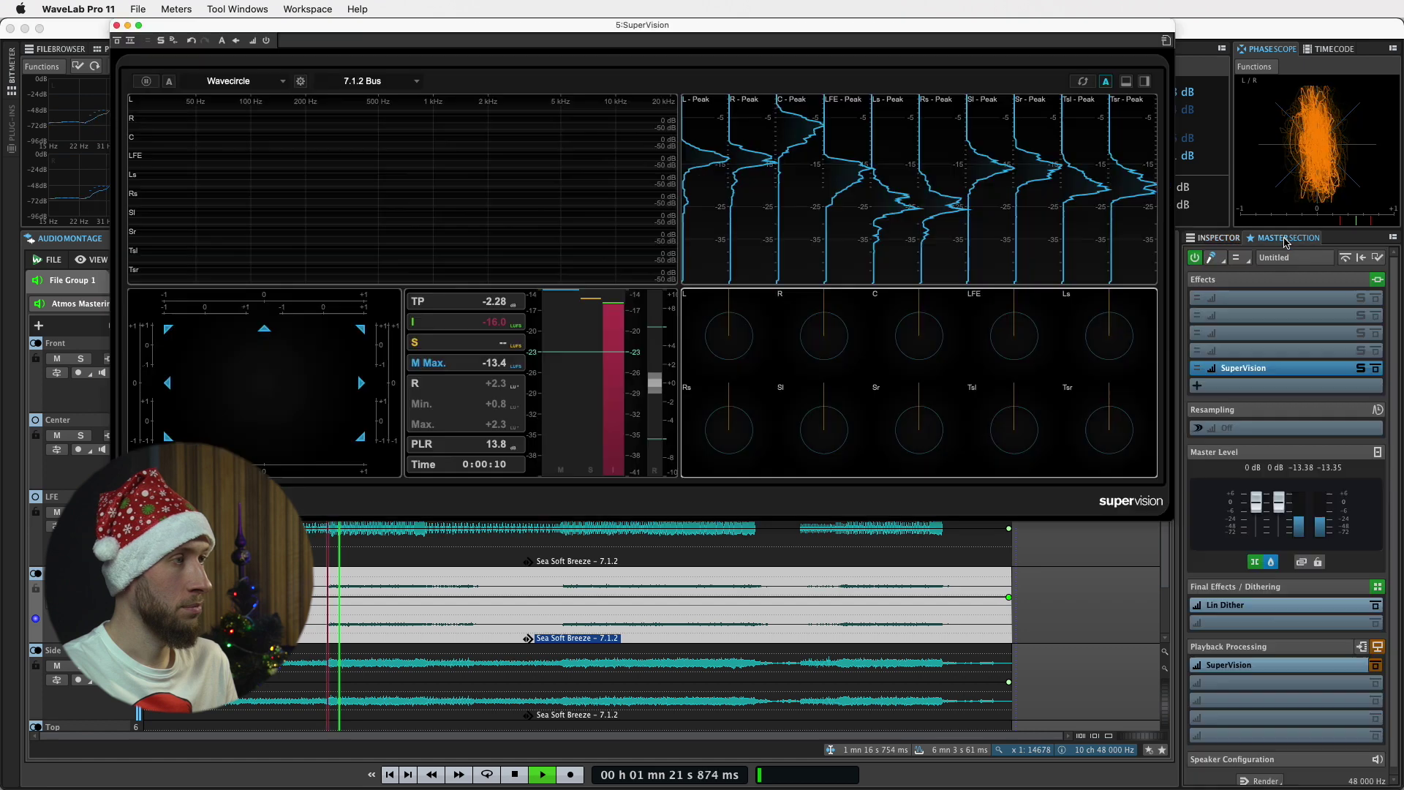
pyautogui.click(1288, 238)
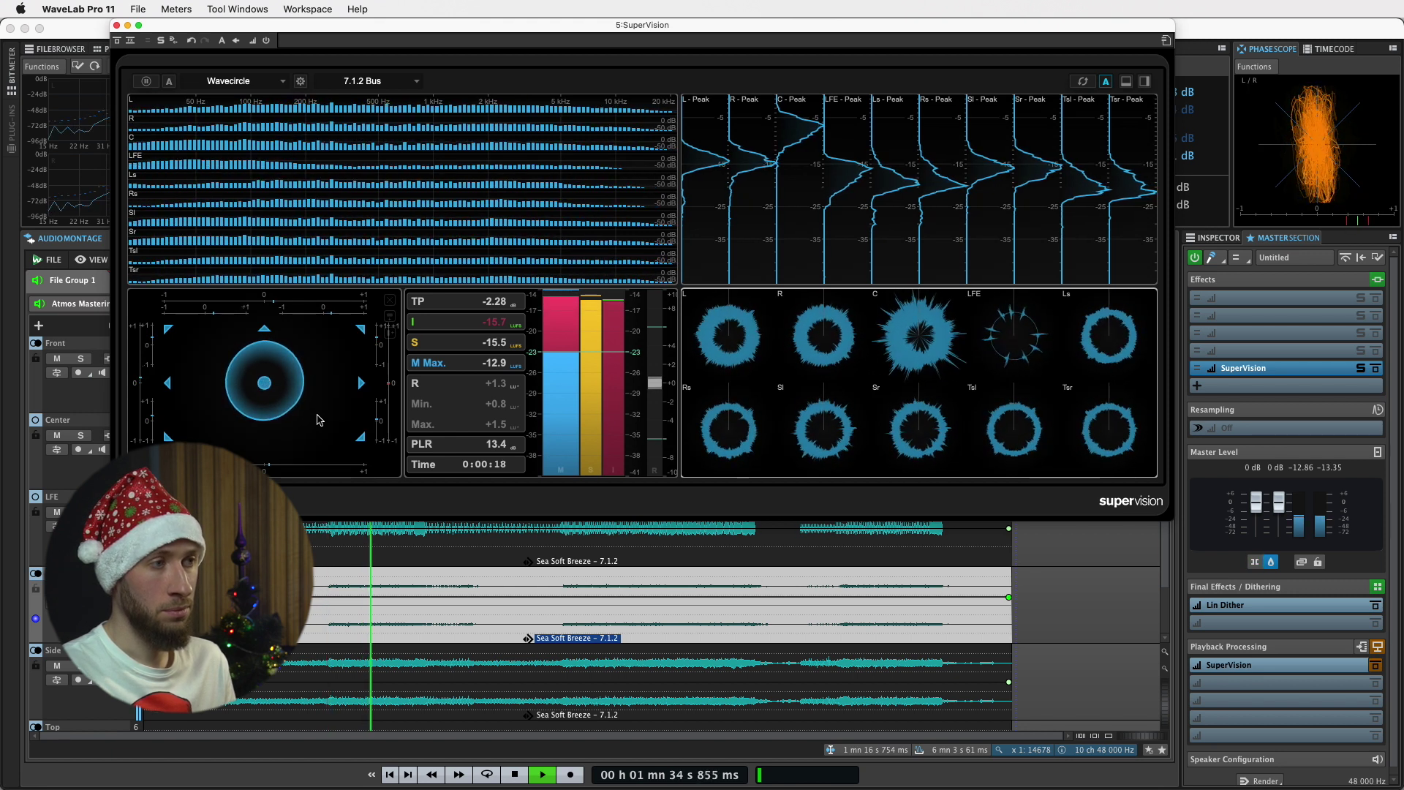
pyautogui.press('space')
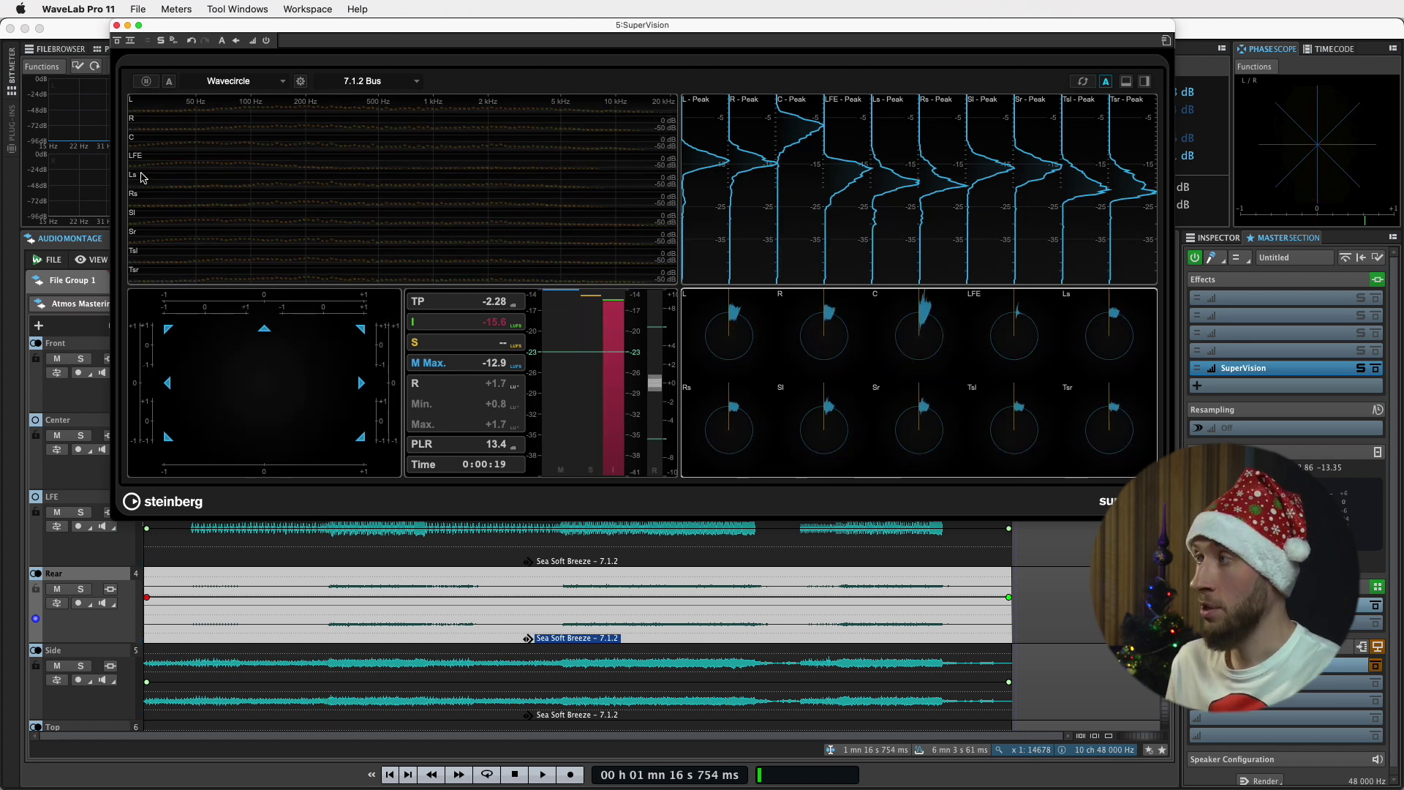
# Step: Solo the LFE track and play it to check its frequency content in the Spectrometer
pyautogui.click(1228, 243)
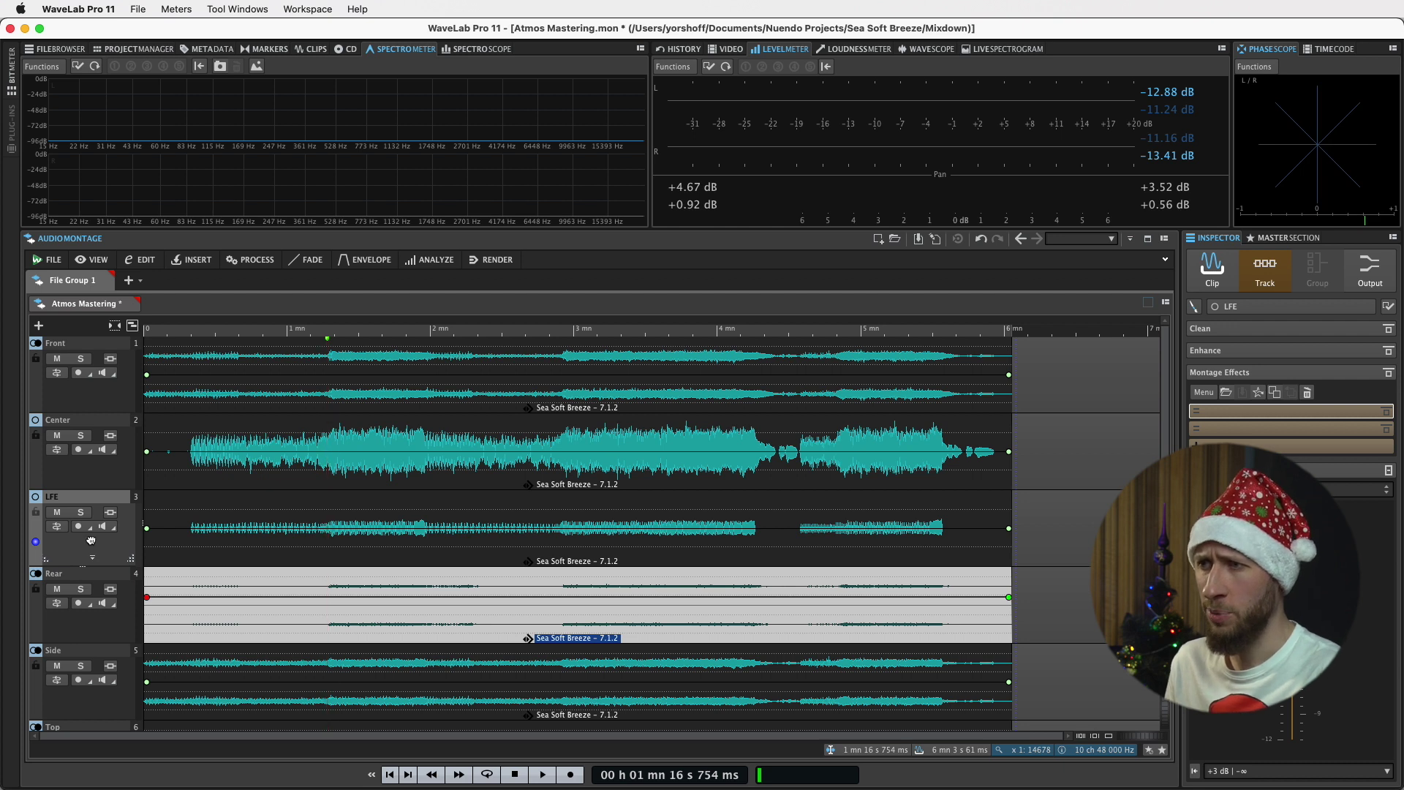
pyautogui.click(81, 514)
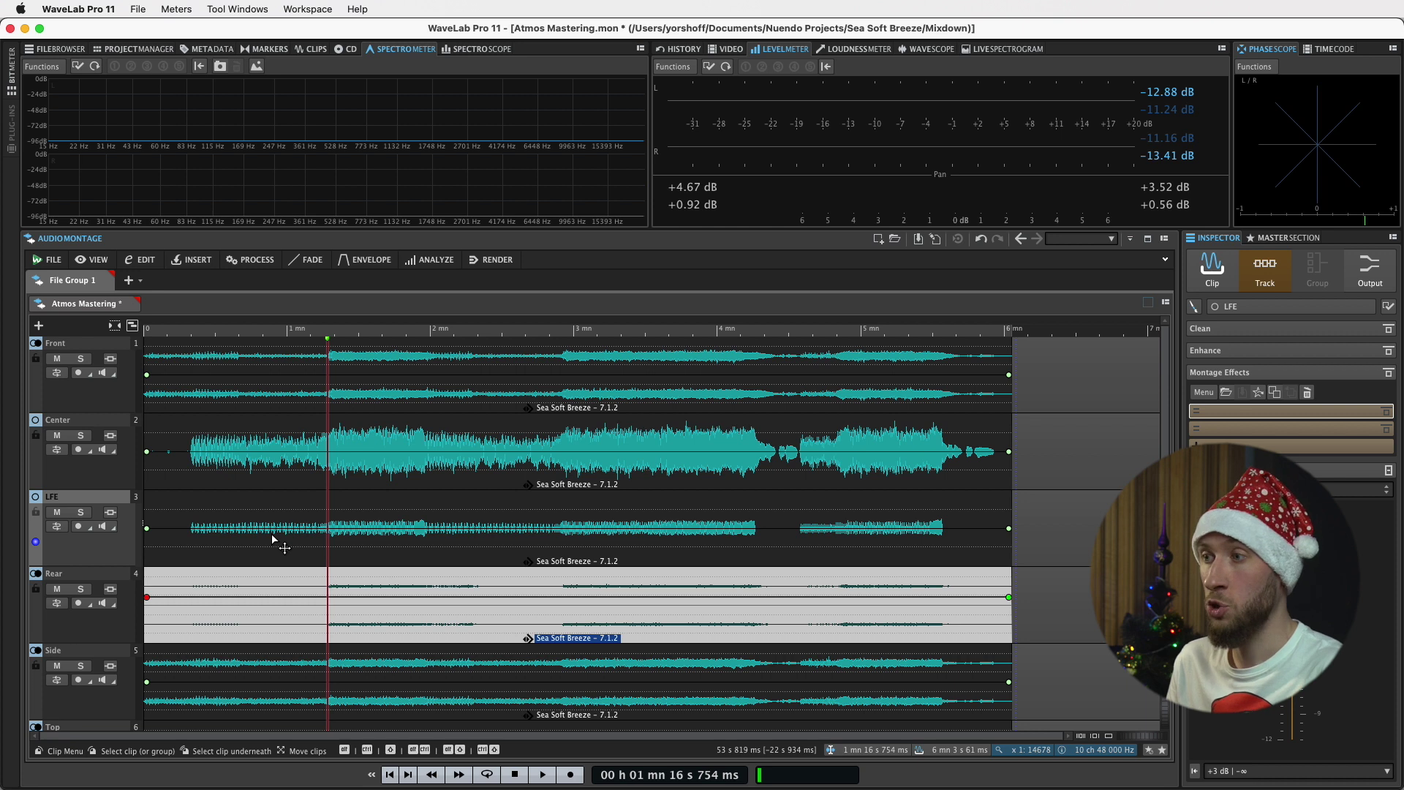
pyautogui.click(81, 514)
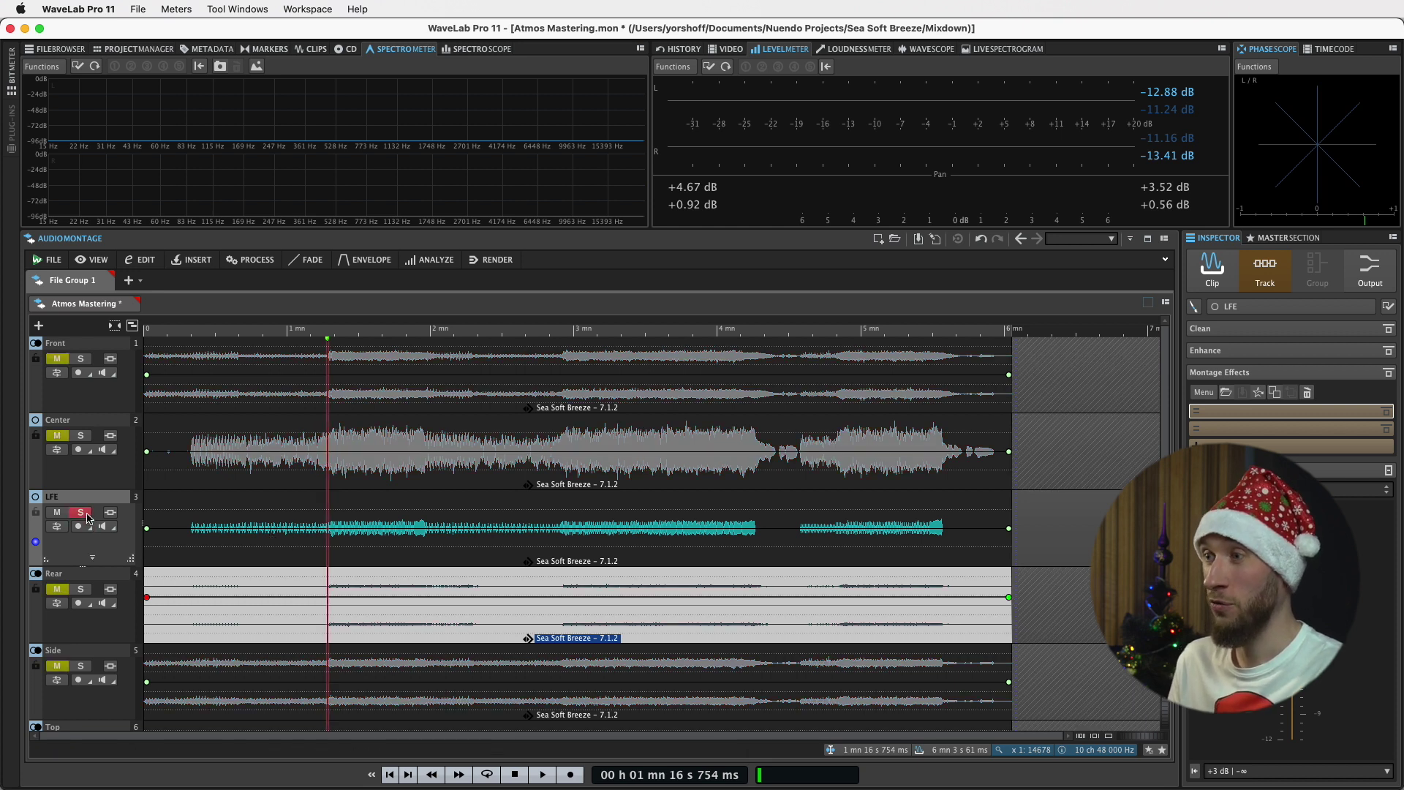
pyautogui.press('space')
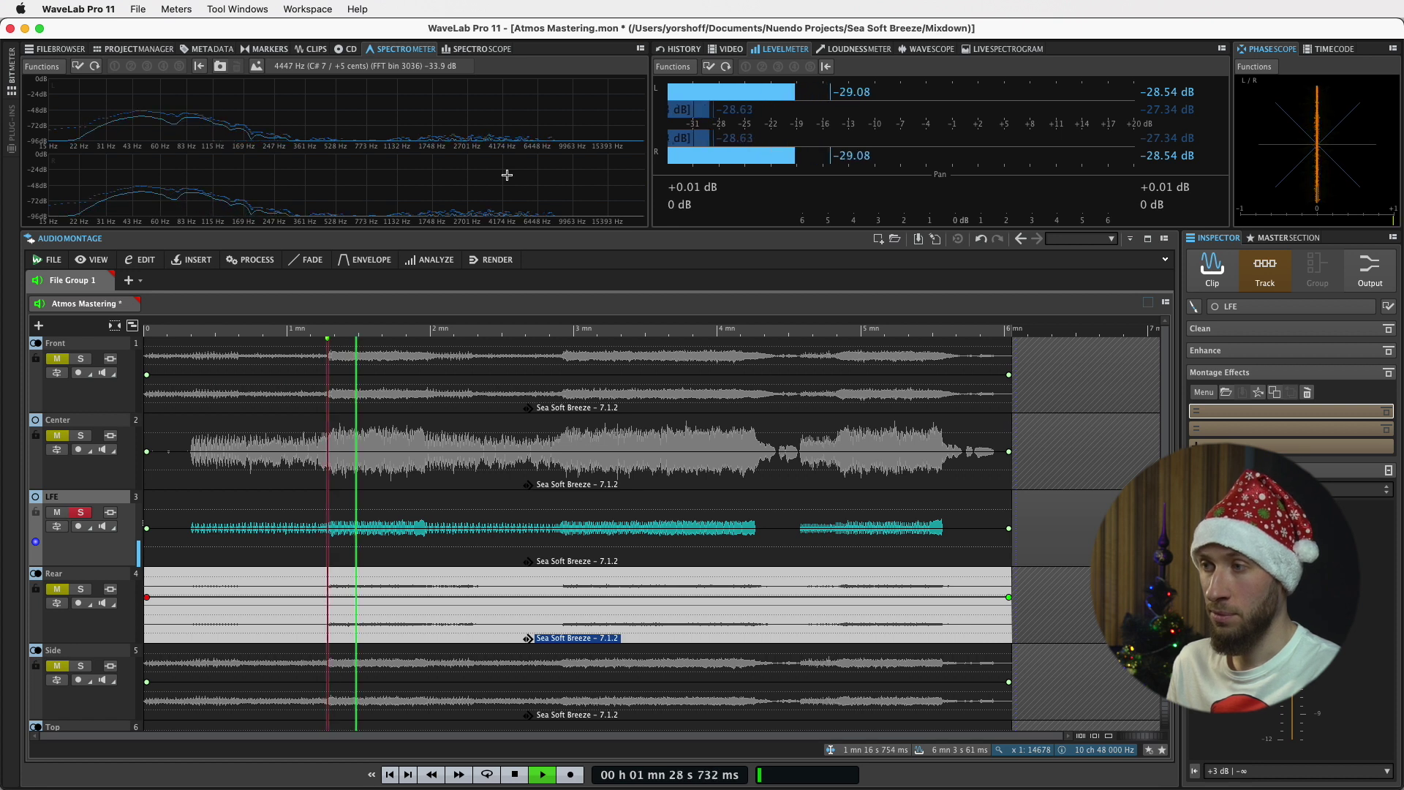
pyautogui.press('space')
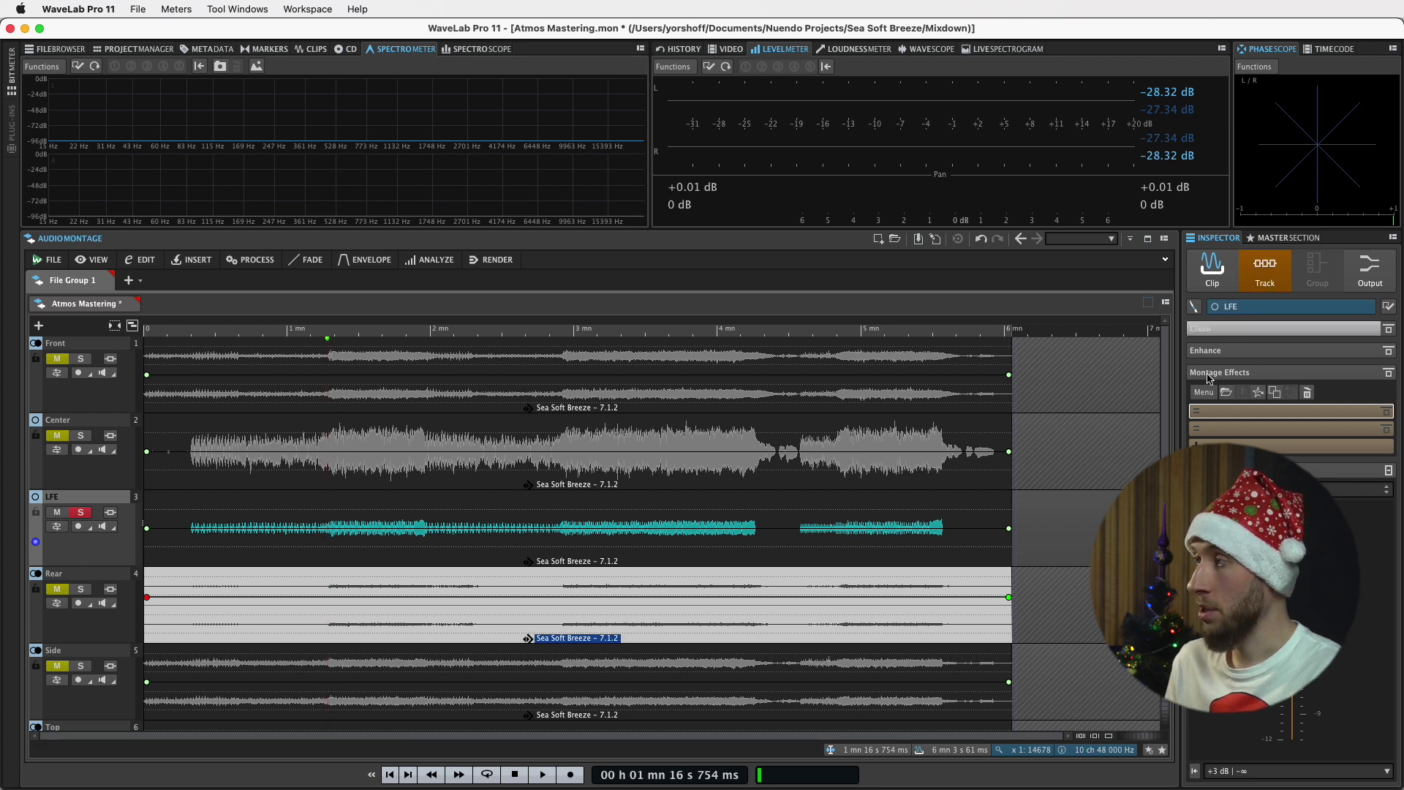
# Step: Insert the Steinberg Frequency EQ as an effect on the LFE track and reposition its plug-in window
pyautogui.click(1238, 414)
pyautogui.write('freq')
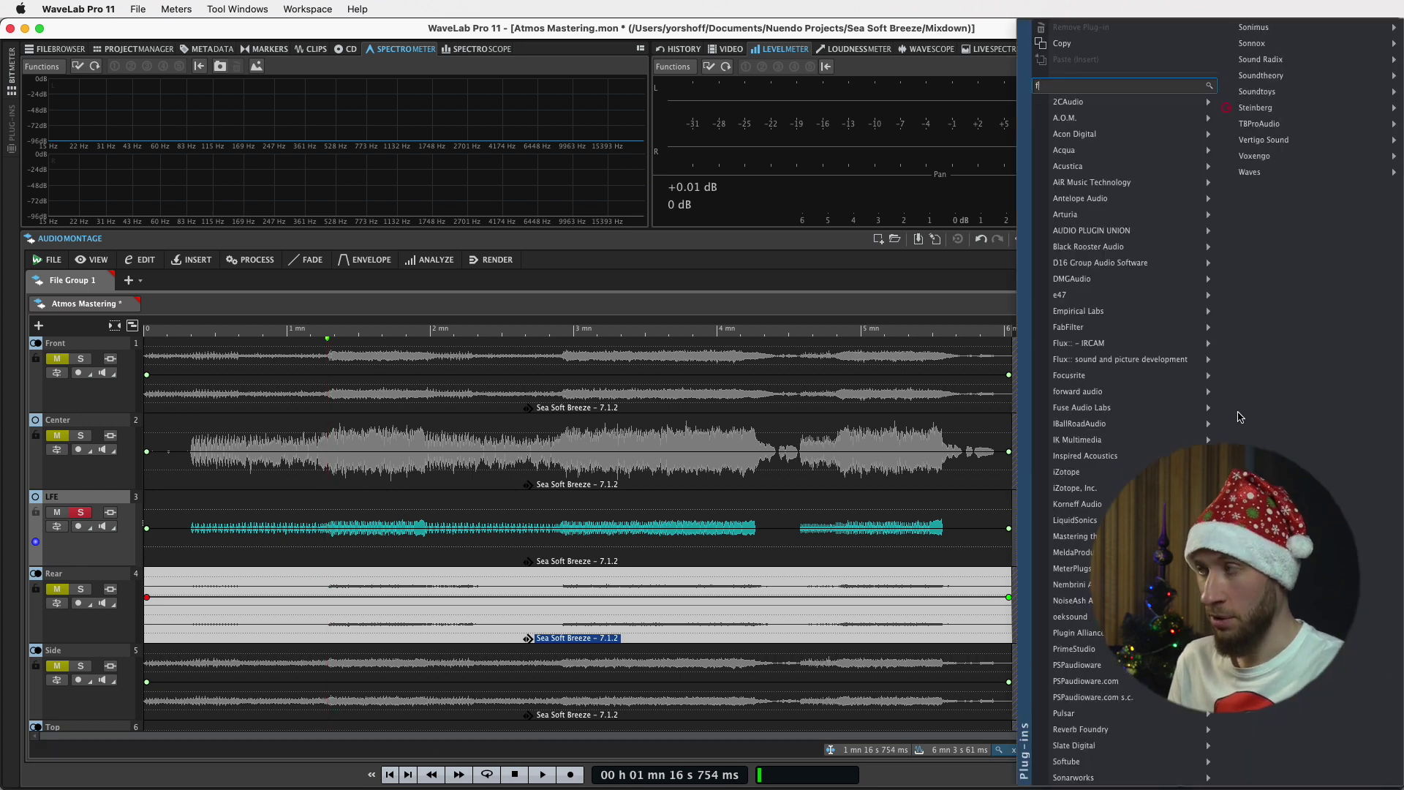
pyautogui.moveTo(1145, 156)
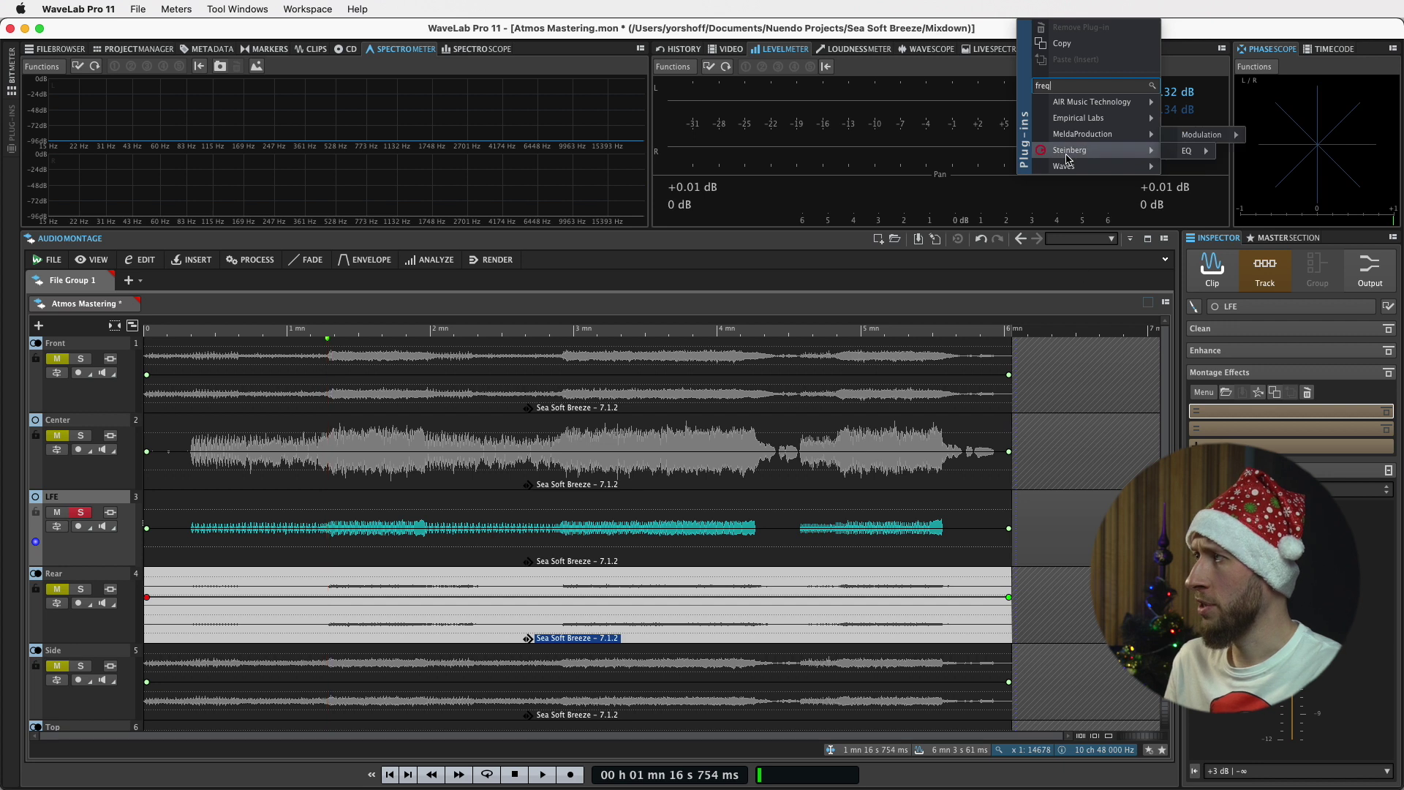
pyautogui.click(1245, 155)
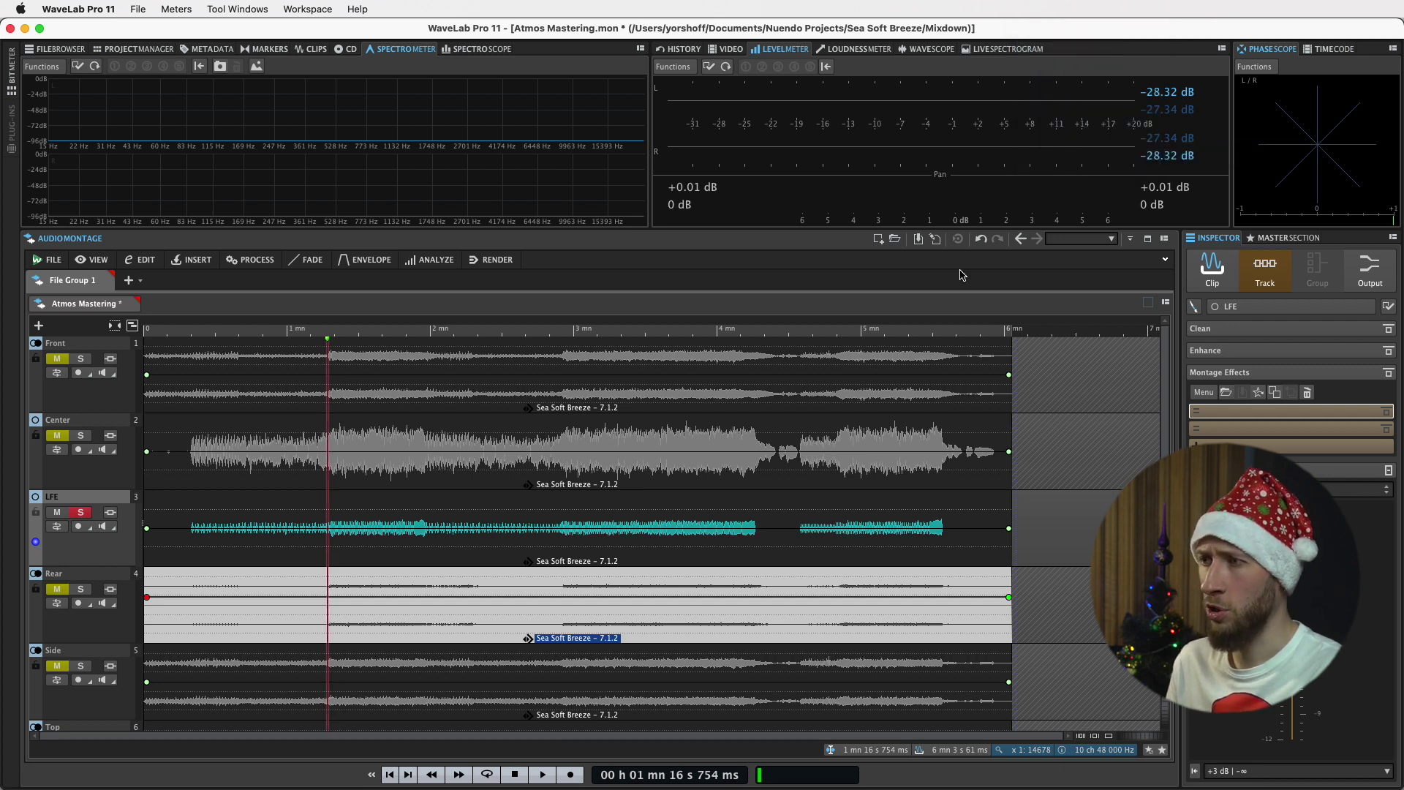
pyautogui.moveTo(657, 185); pyautogui.dragTo(760, 54)
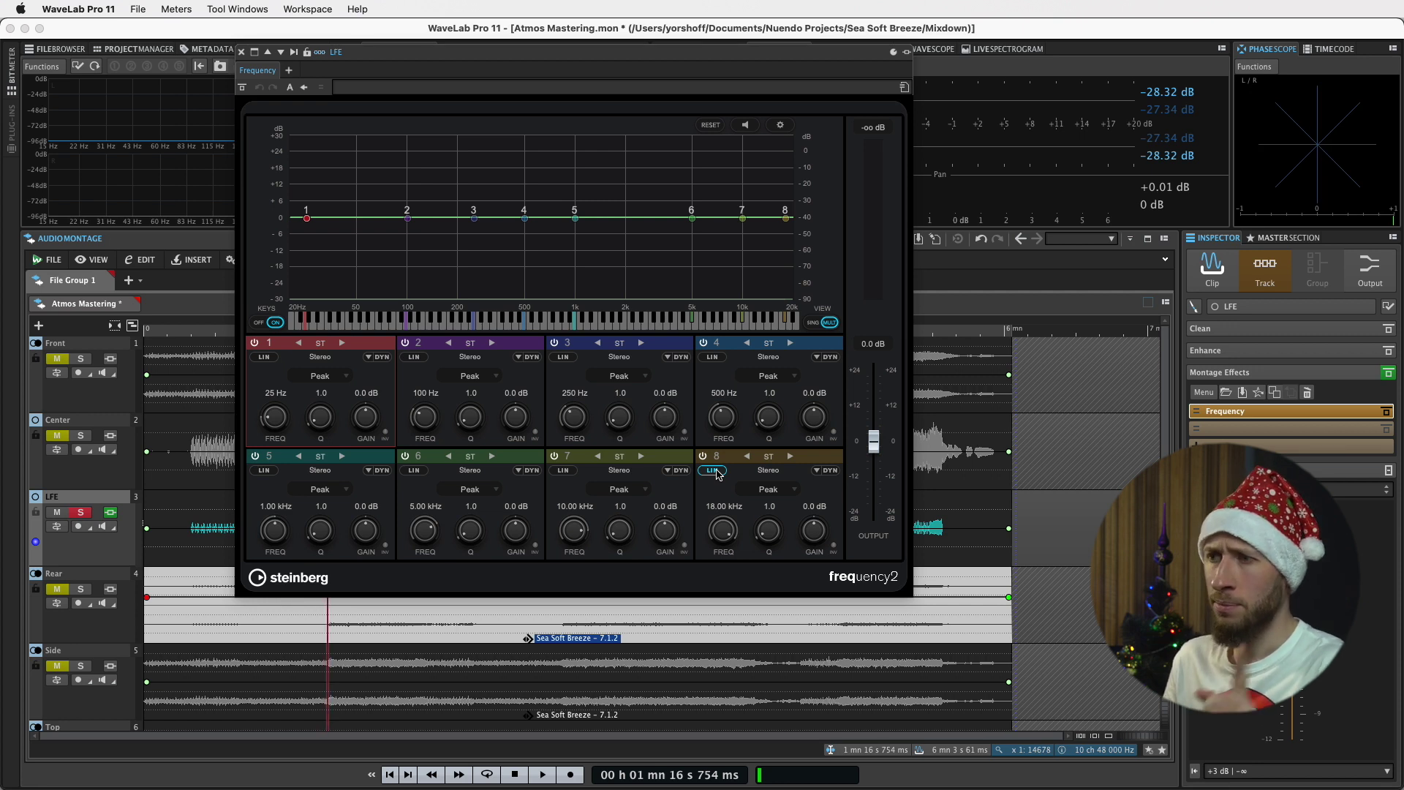
# Step: Set linear-mode band 8 of the LFE track's Frequency EQ to Cut 24 at 120 Hz and play the soloed track
pyautogui.click(766, 490)
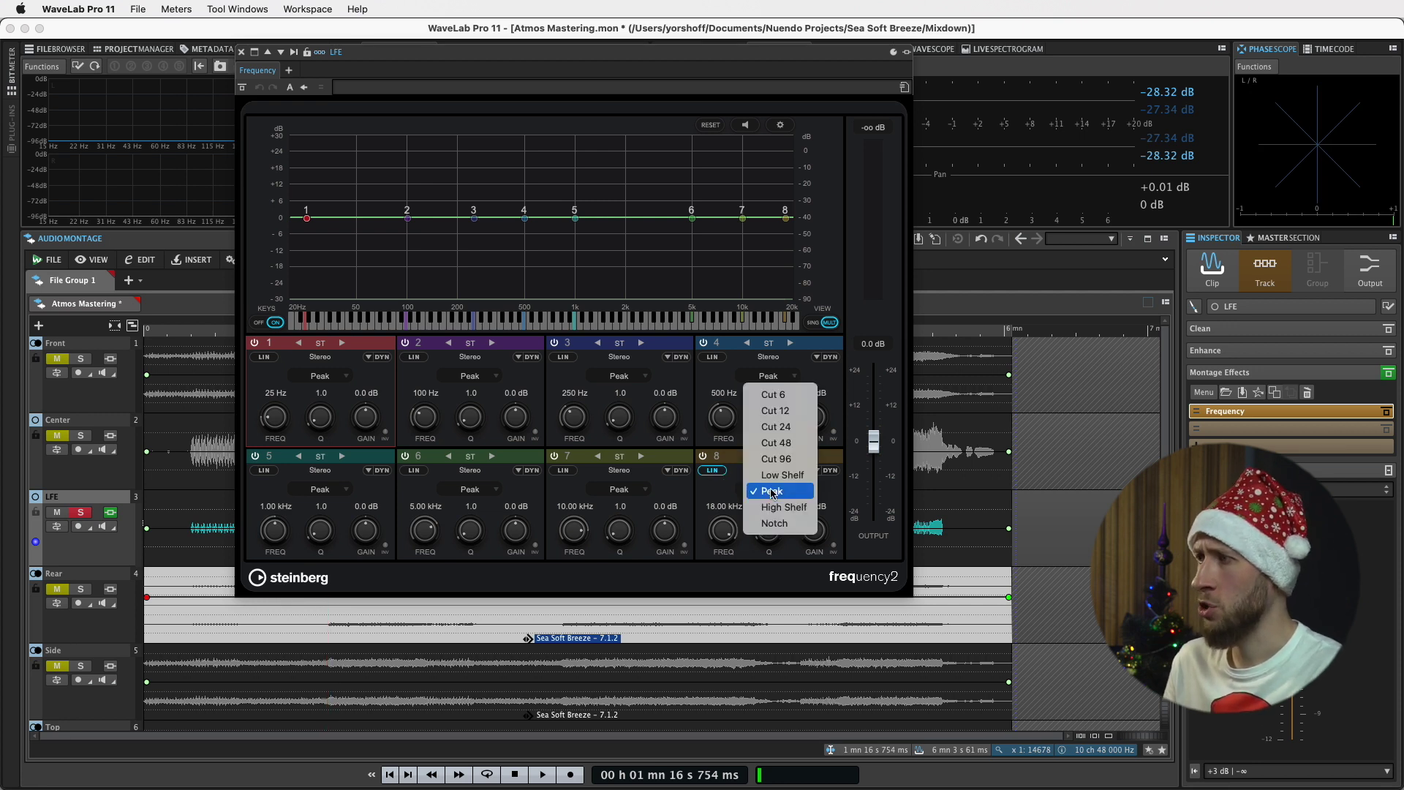
pyautogui.click(790, 426)
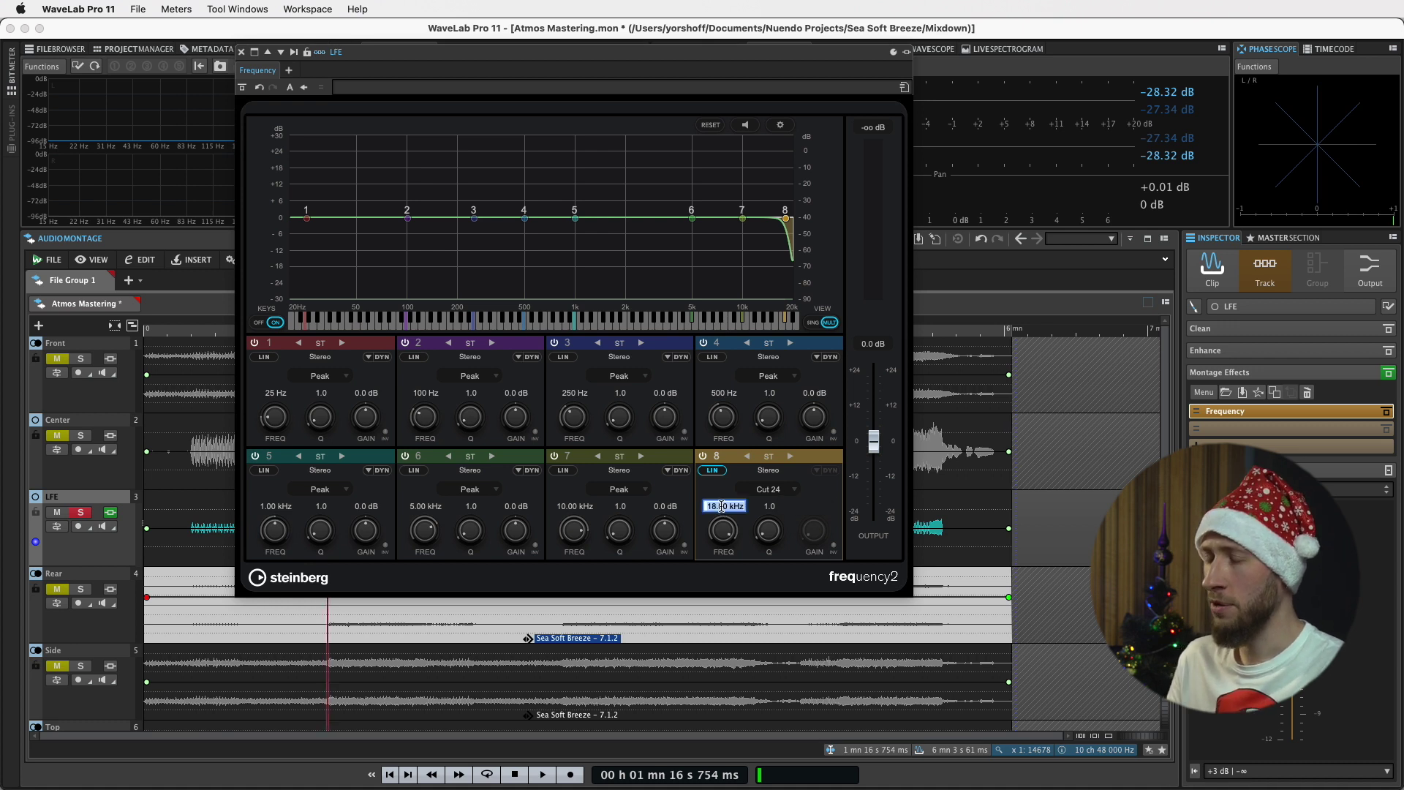
pyautogui.write('120')
pyautogui.press('Return')
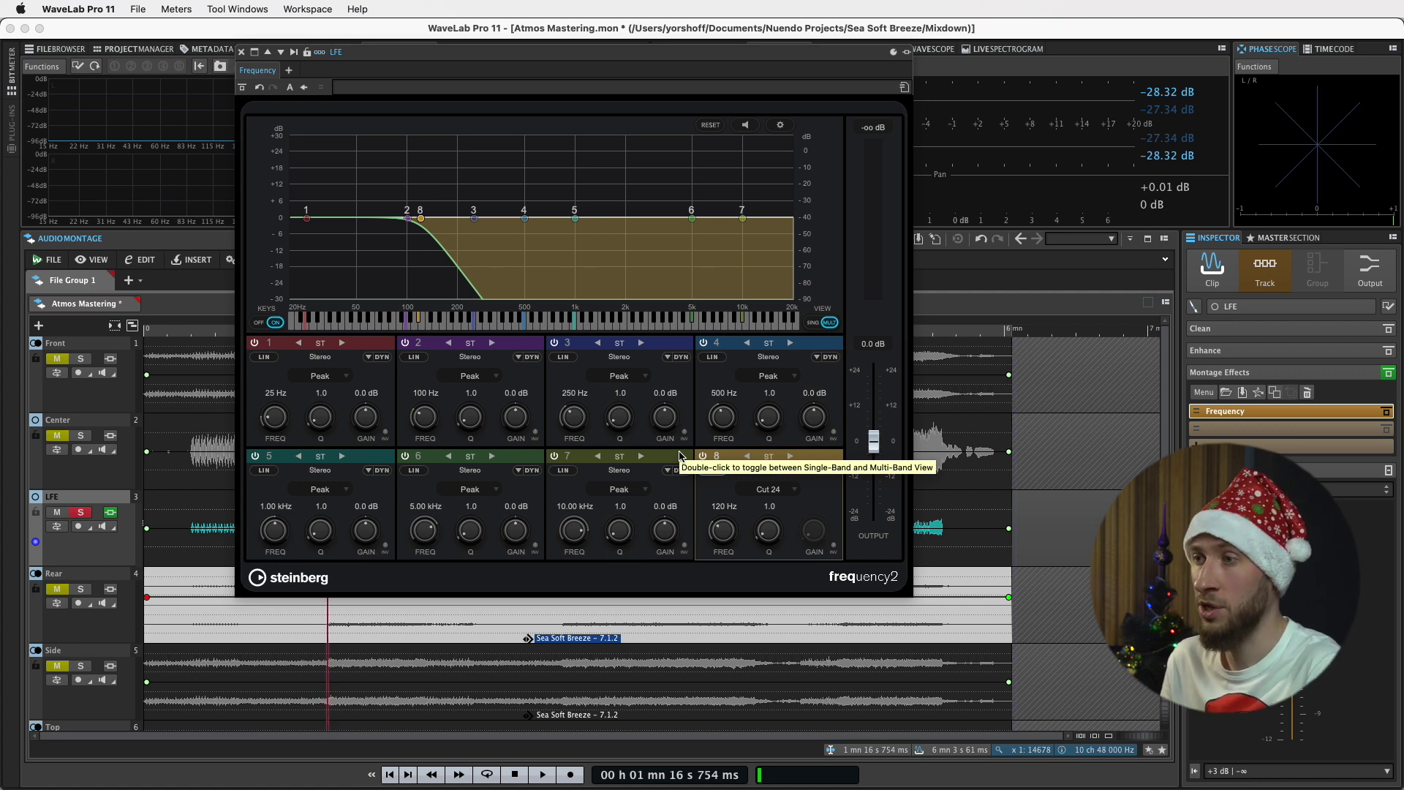
pyautogui.click(124, 542)
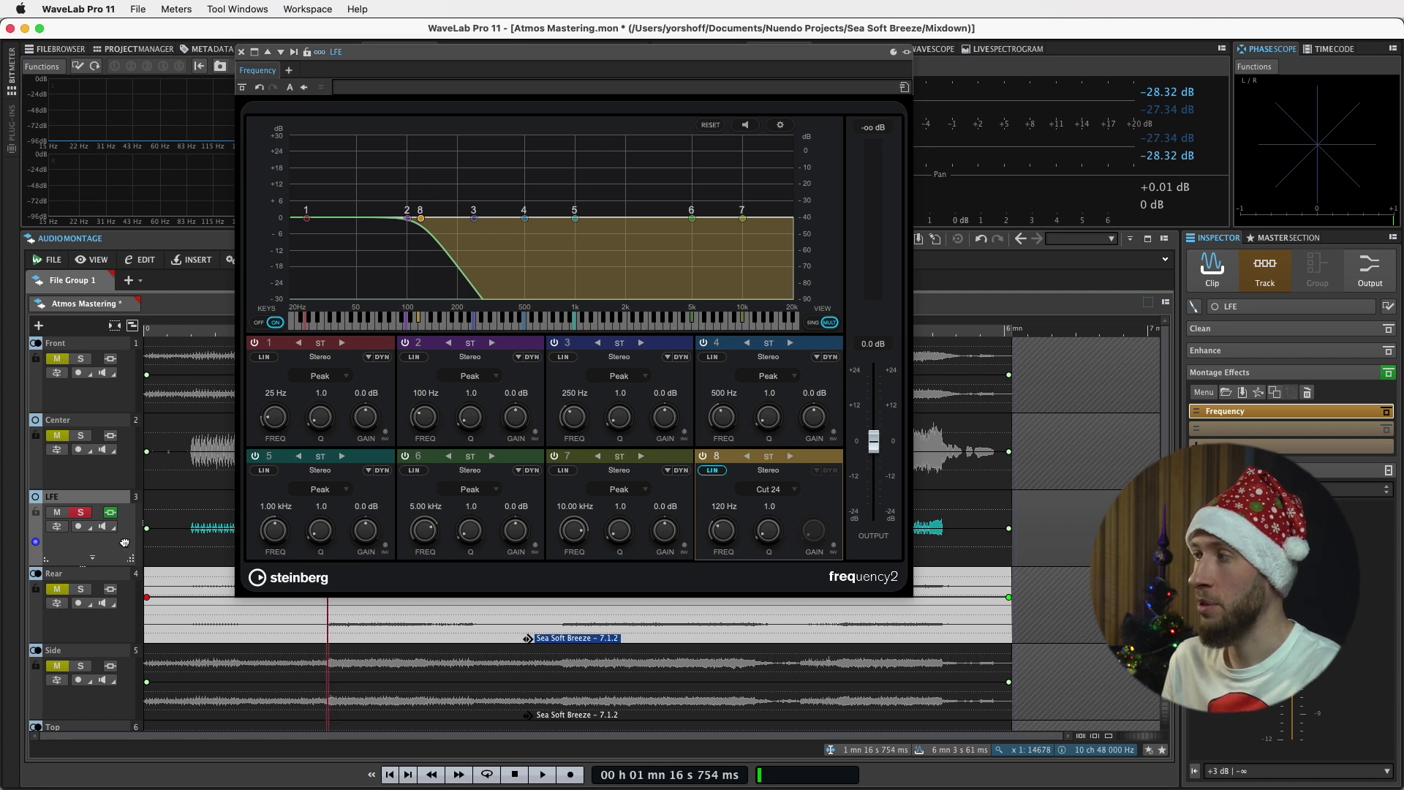
pyautogui.press('space')
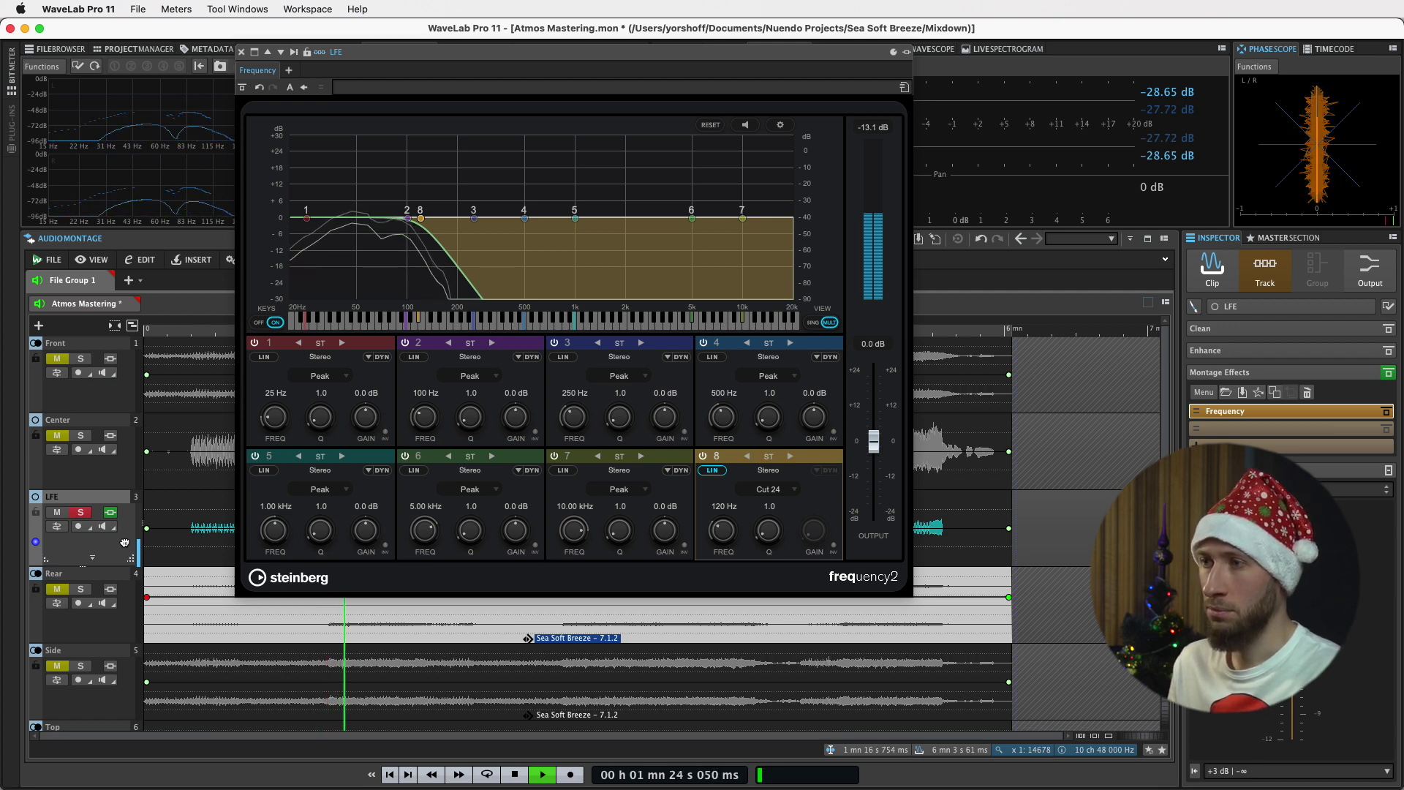
# Step: Close the LFE track's Frequency EQ window, unsolo the LFE track, and audition the full mix
pyautogui.press('space')
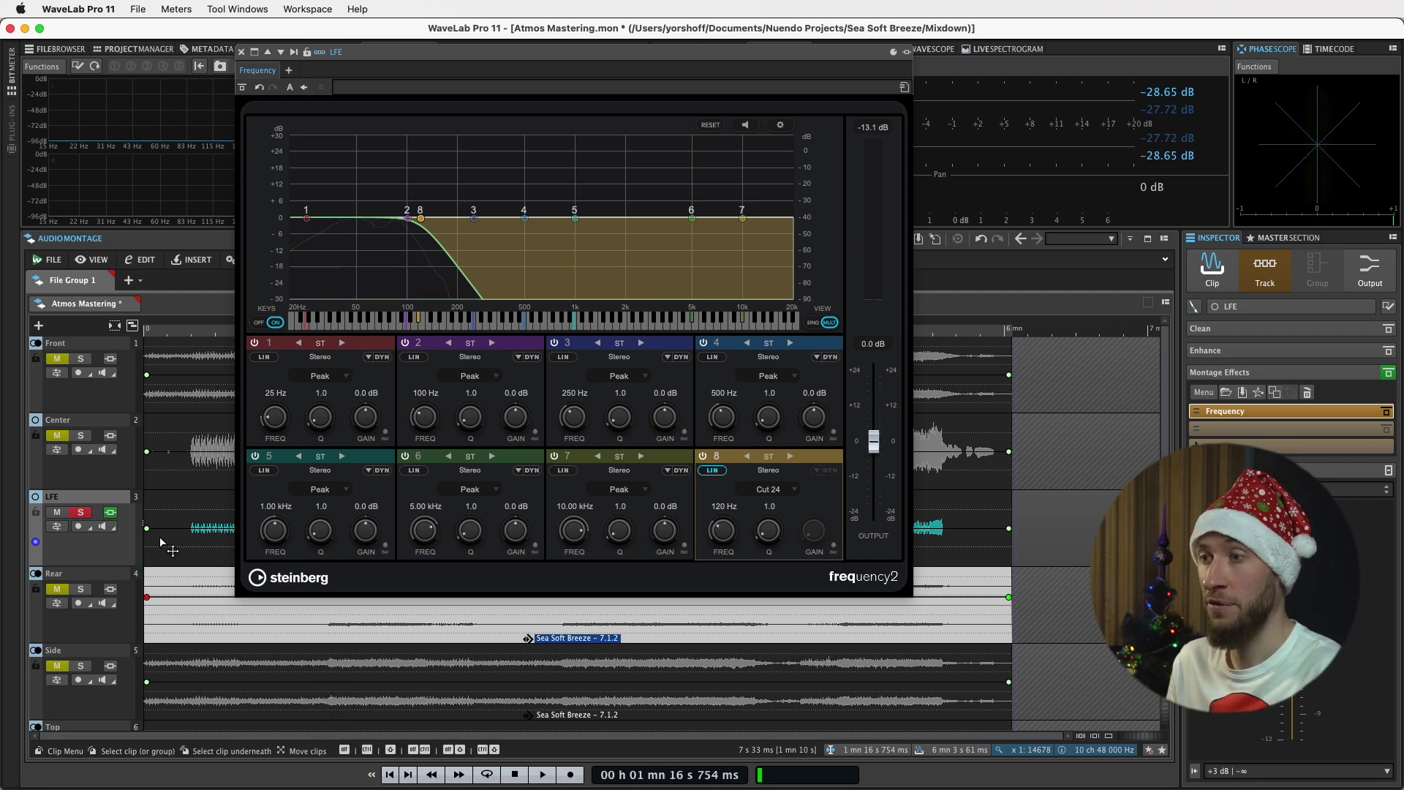
pyautogui.click(242, 51)
pyautogui.click(84, 515)
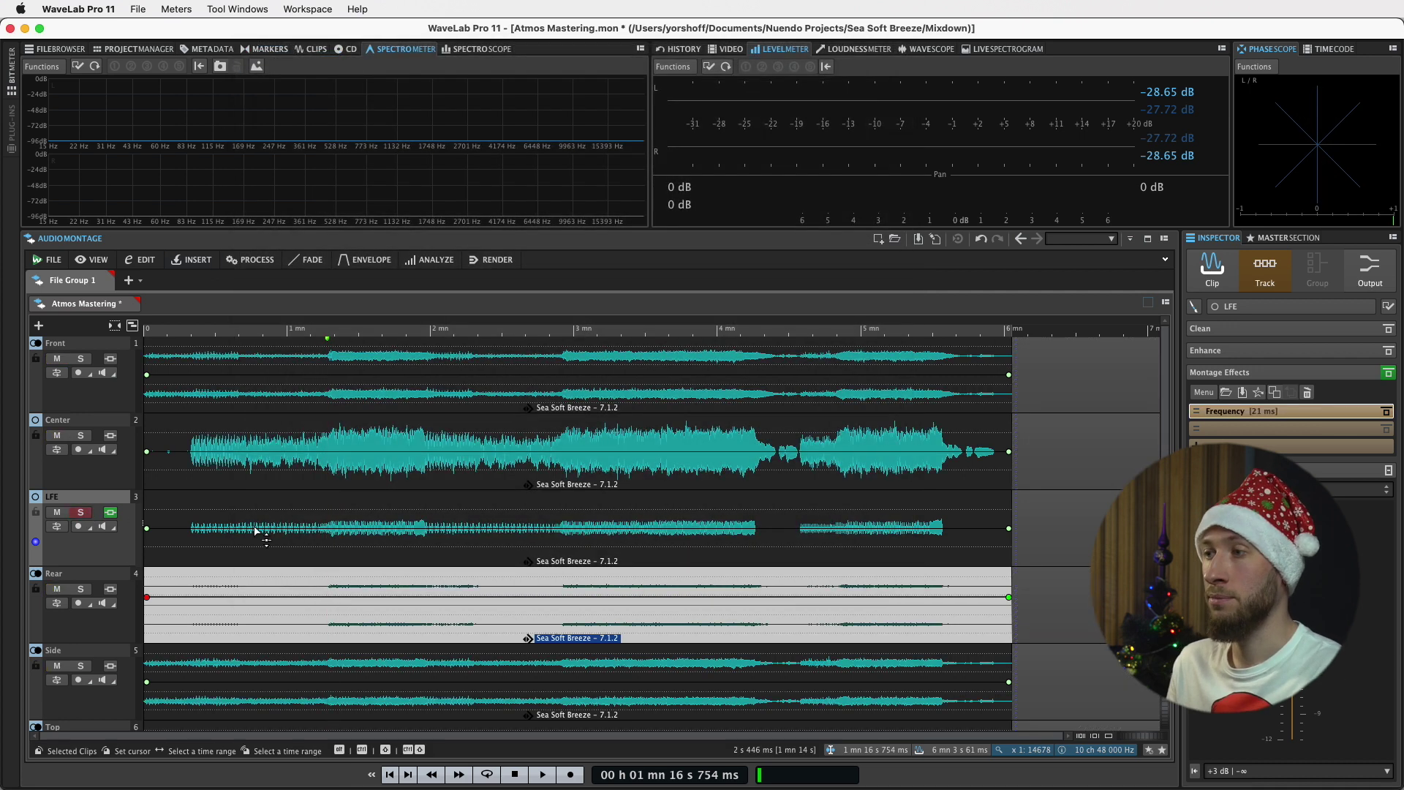
pyautogui.press('space')
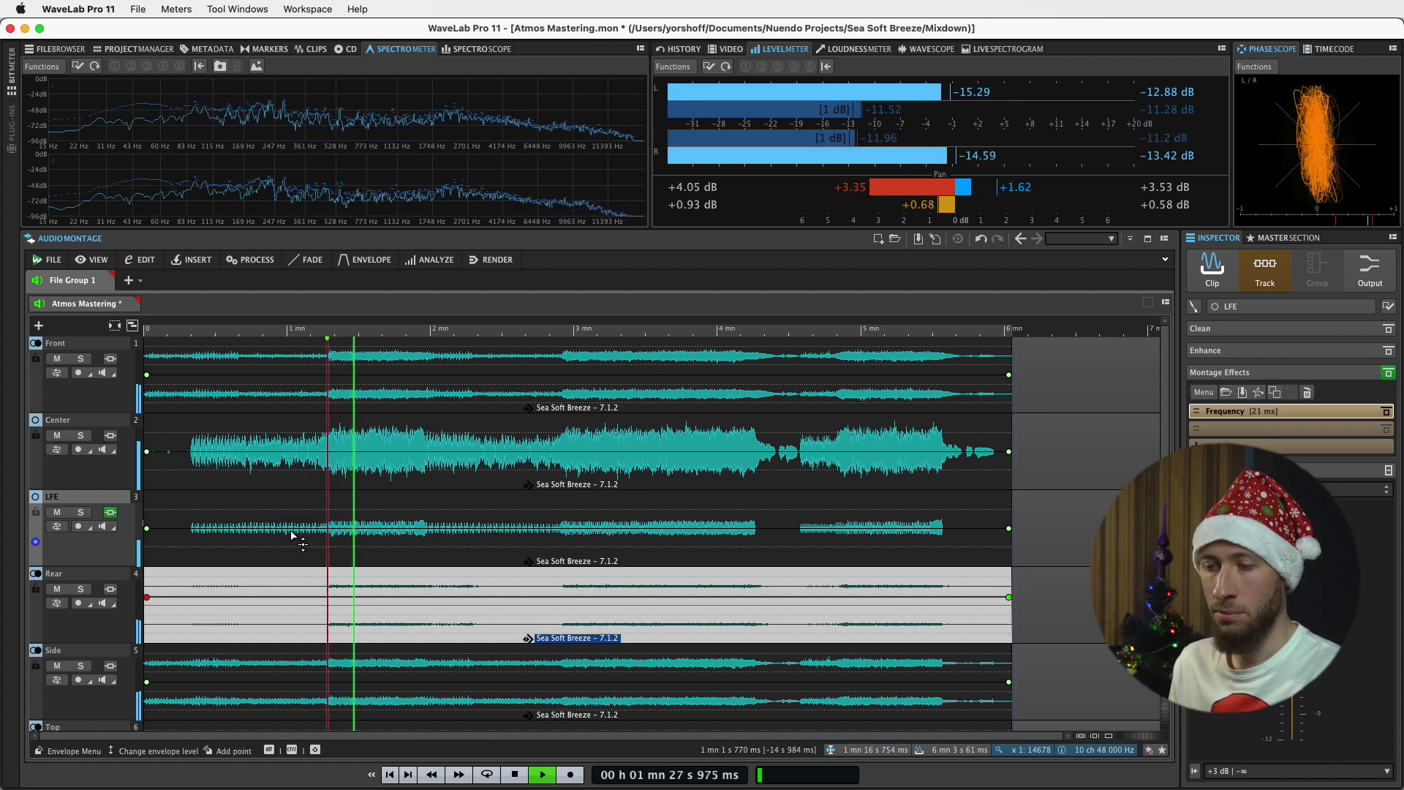
pyautogui.press('space')
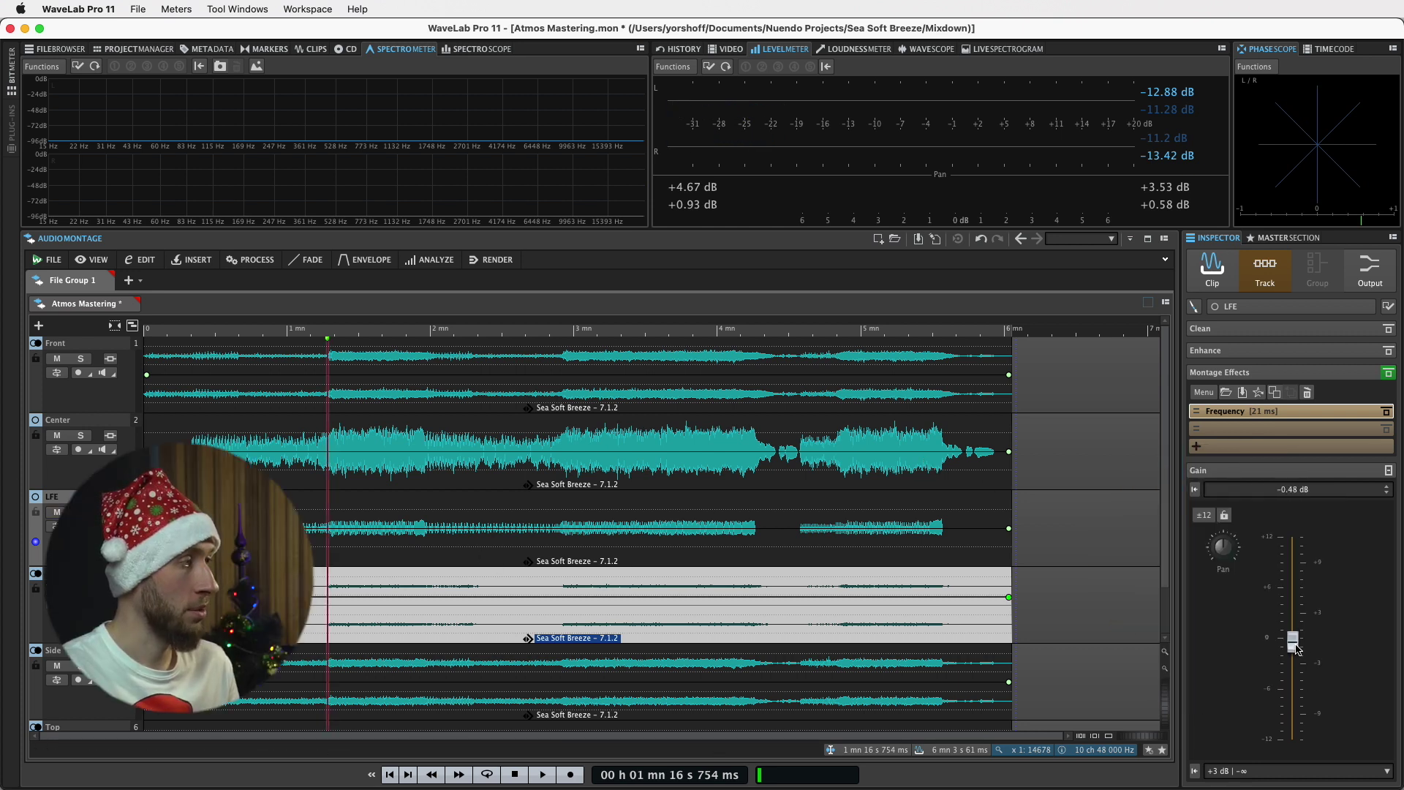
# Step: Lower the LFE track's gain to about -4.12 dB while playing the mix and comparing it with the LFE muted and unmuted
pyautogui.moveTo(1303, 647); pyautogui.dragTo(1295, 662)
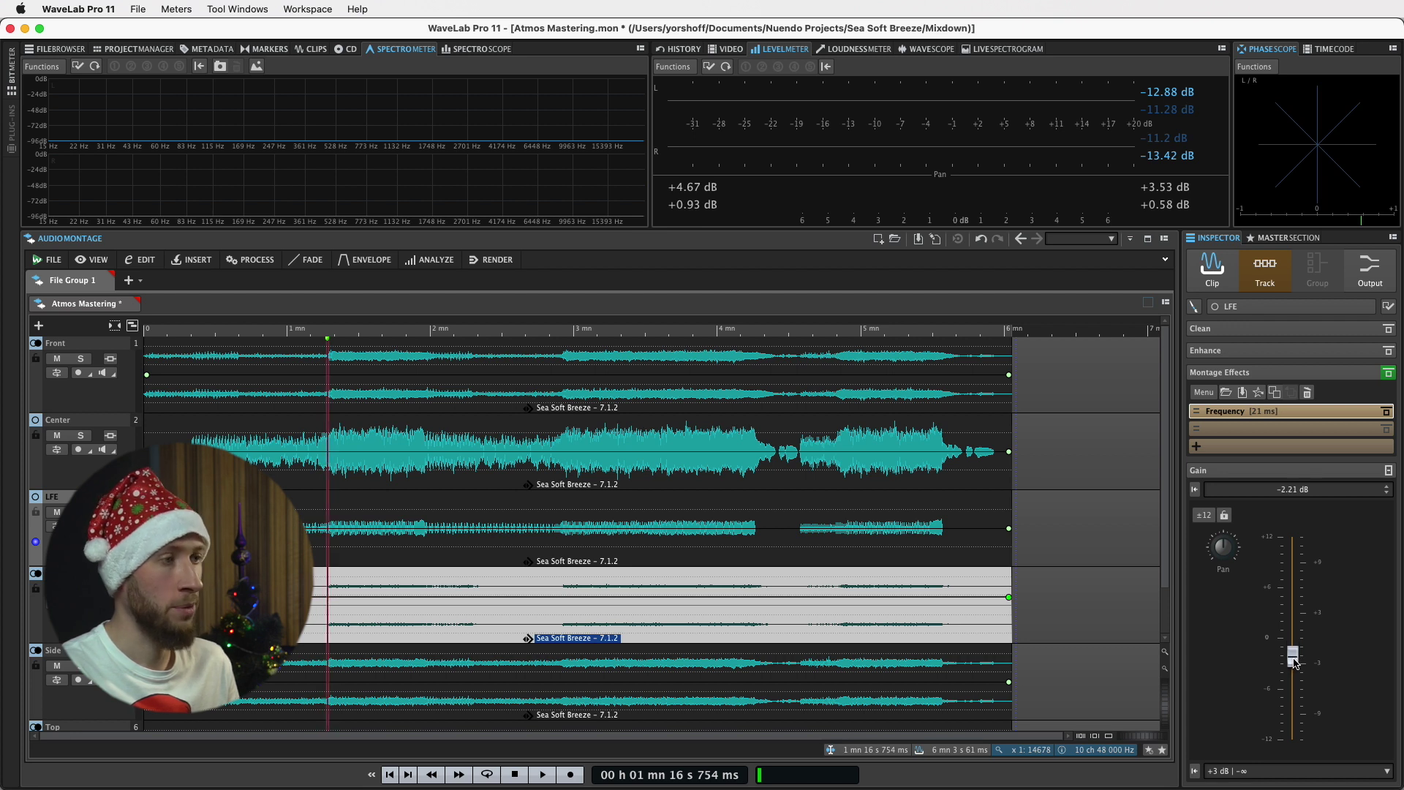
pyautogui.press('space')
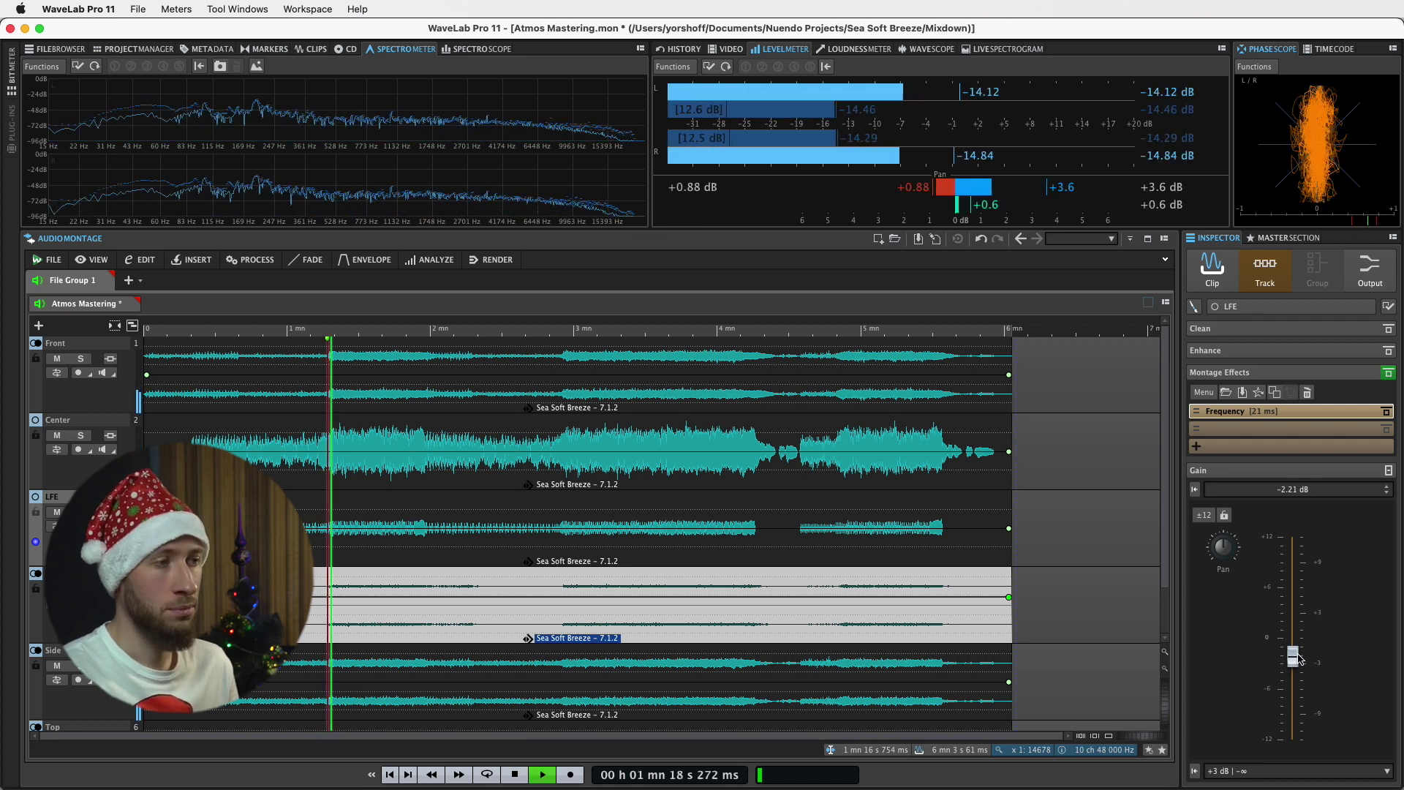
pyautogui.moveTo(1295, 658); pyautogui.dragTo(1295, 668)
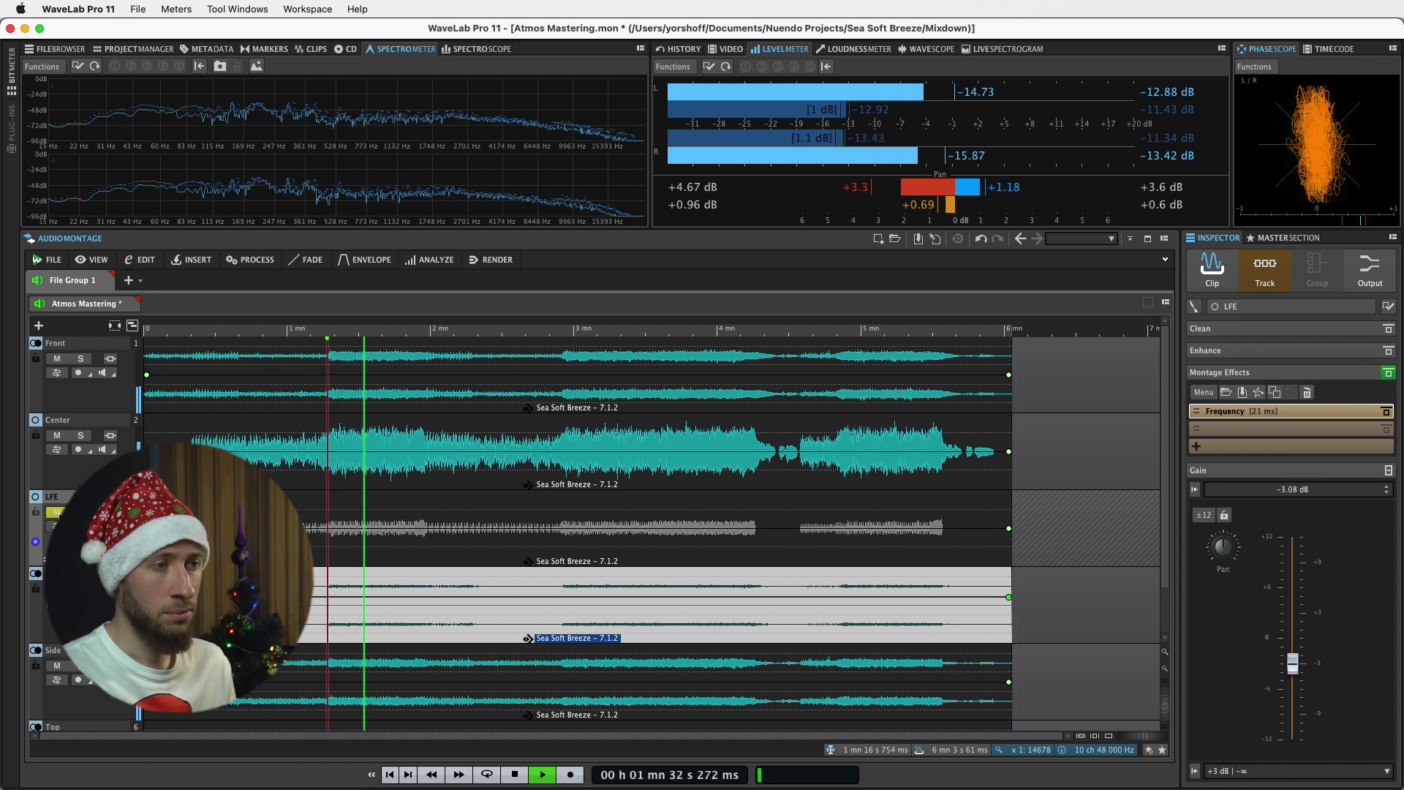
pyautogui.click(57, 512)
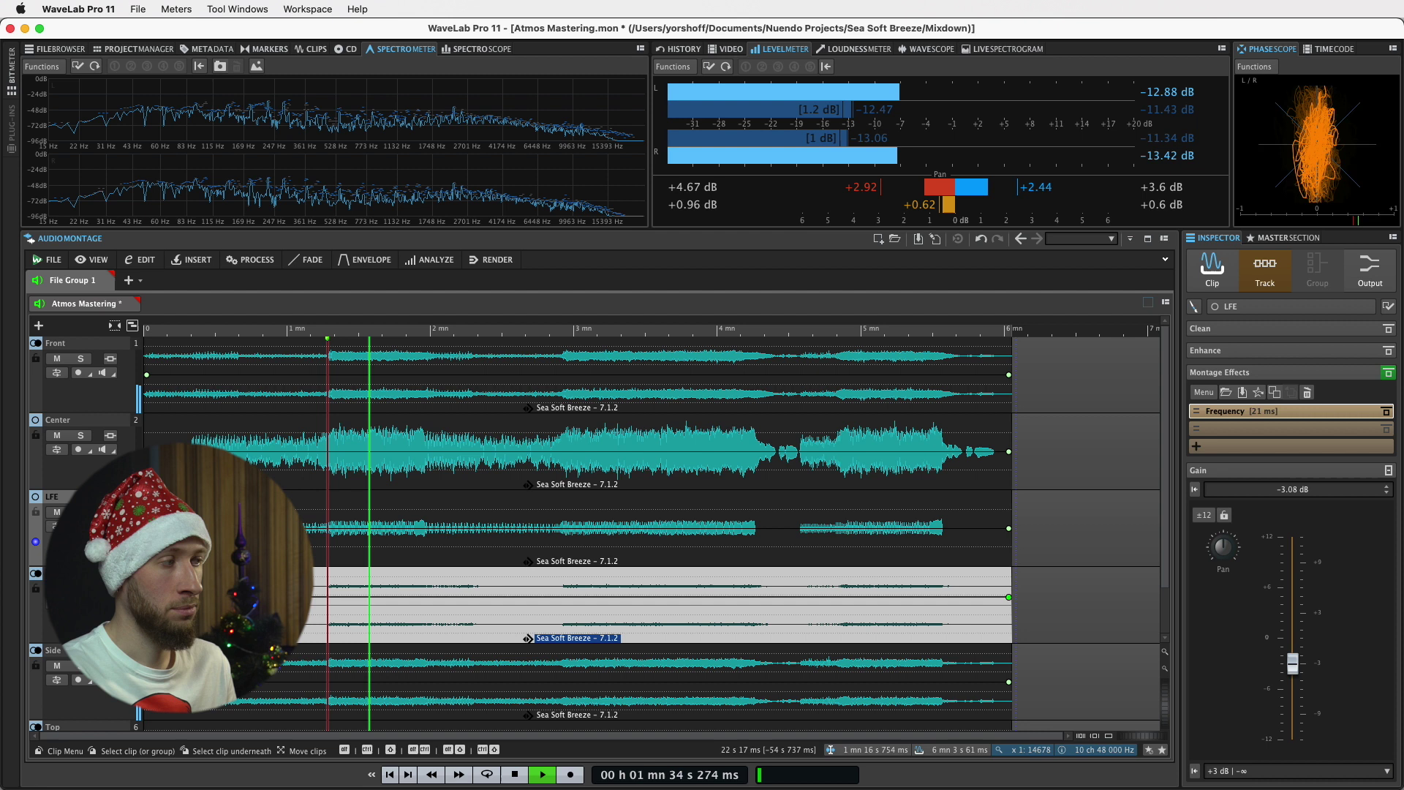
pyautogui.moveTo(1292, 664); pyautogui.dragTo(1288, 674)
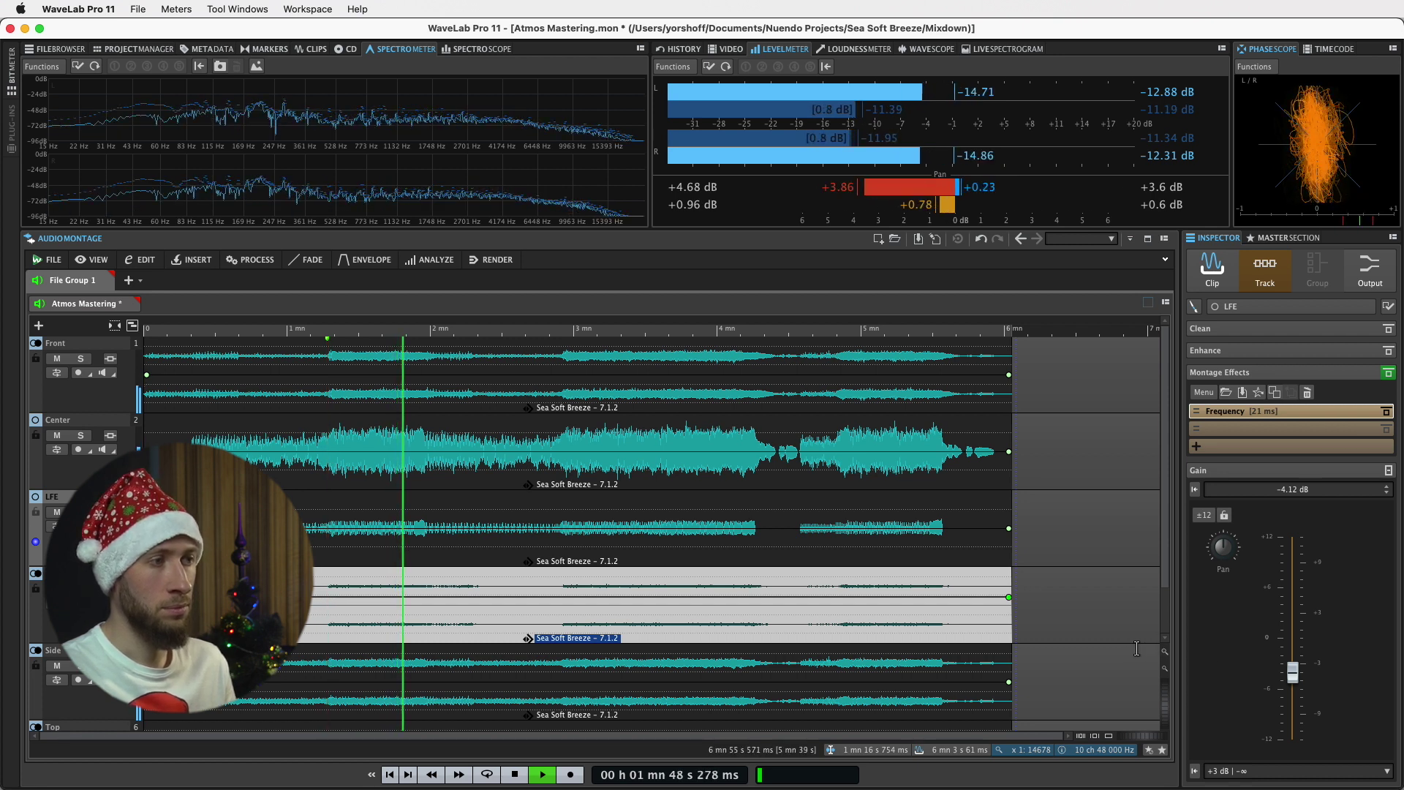
pyautogui.press('space')
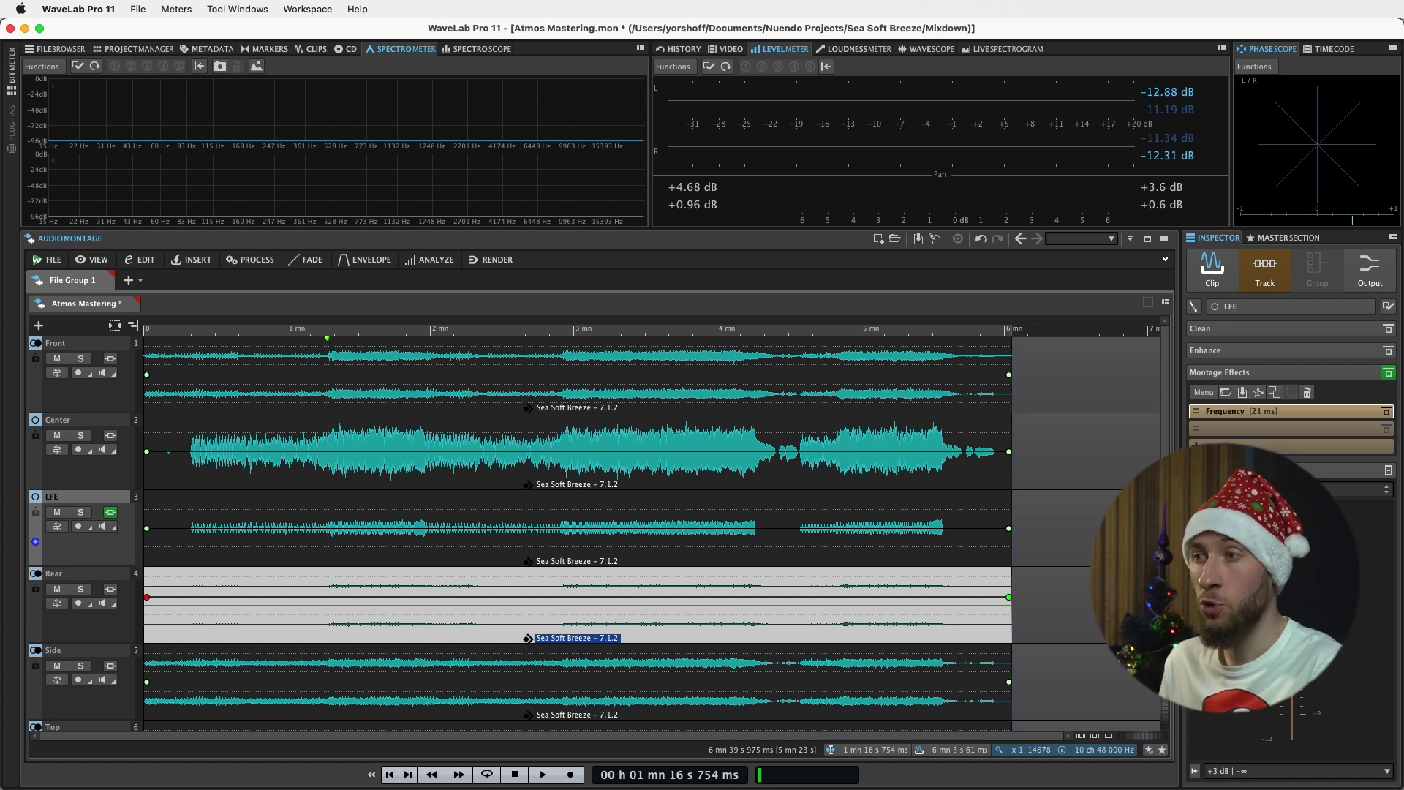
# Step: Solo the Center track, play it to check its content, and unsolo it
pyautogui.click(120, 462)
pyautogui.click(79, 437)
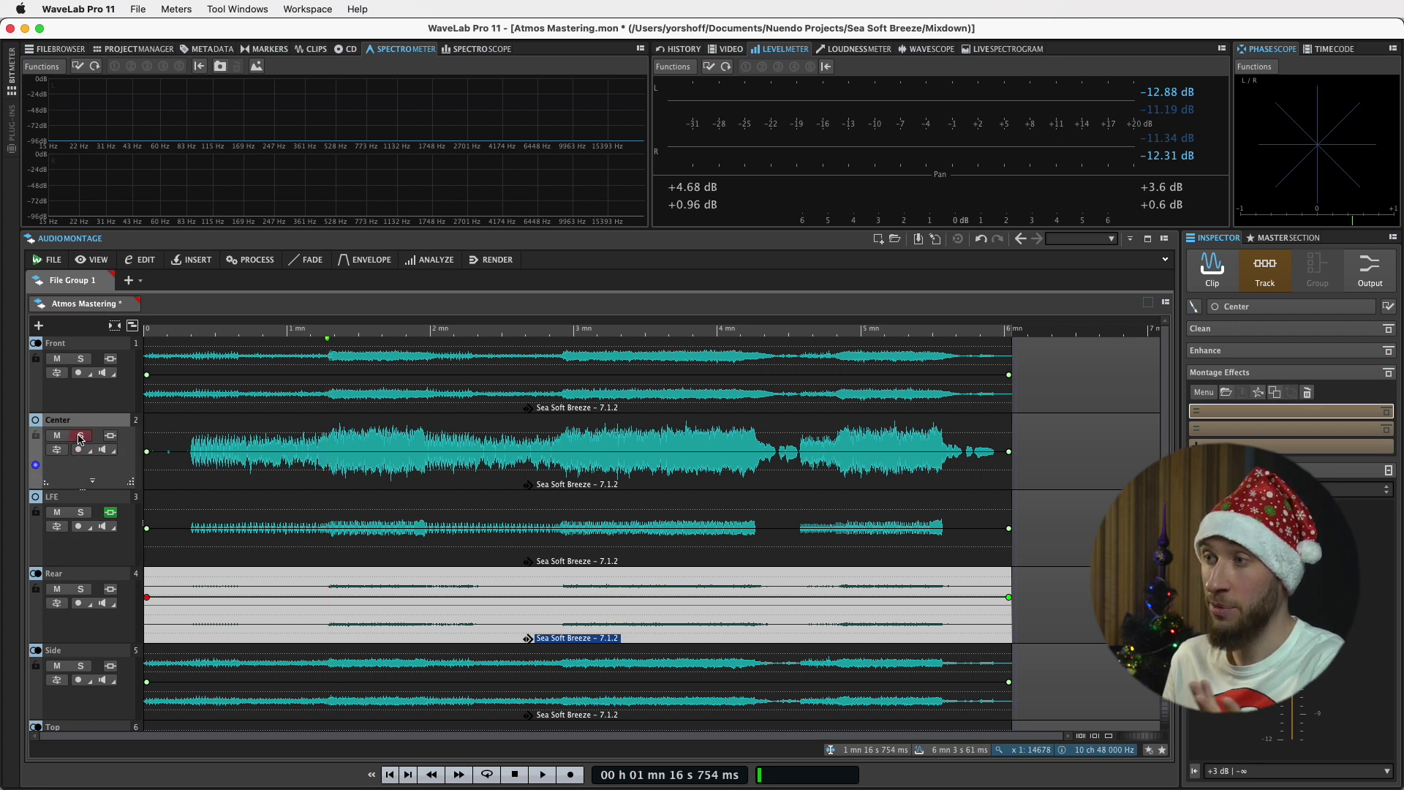
pyautogui.press('space')
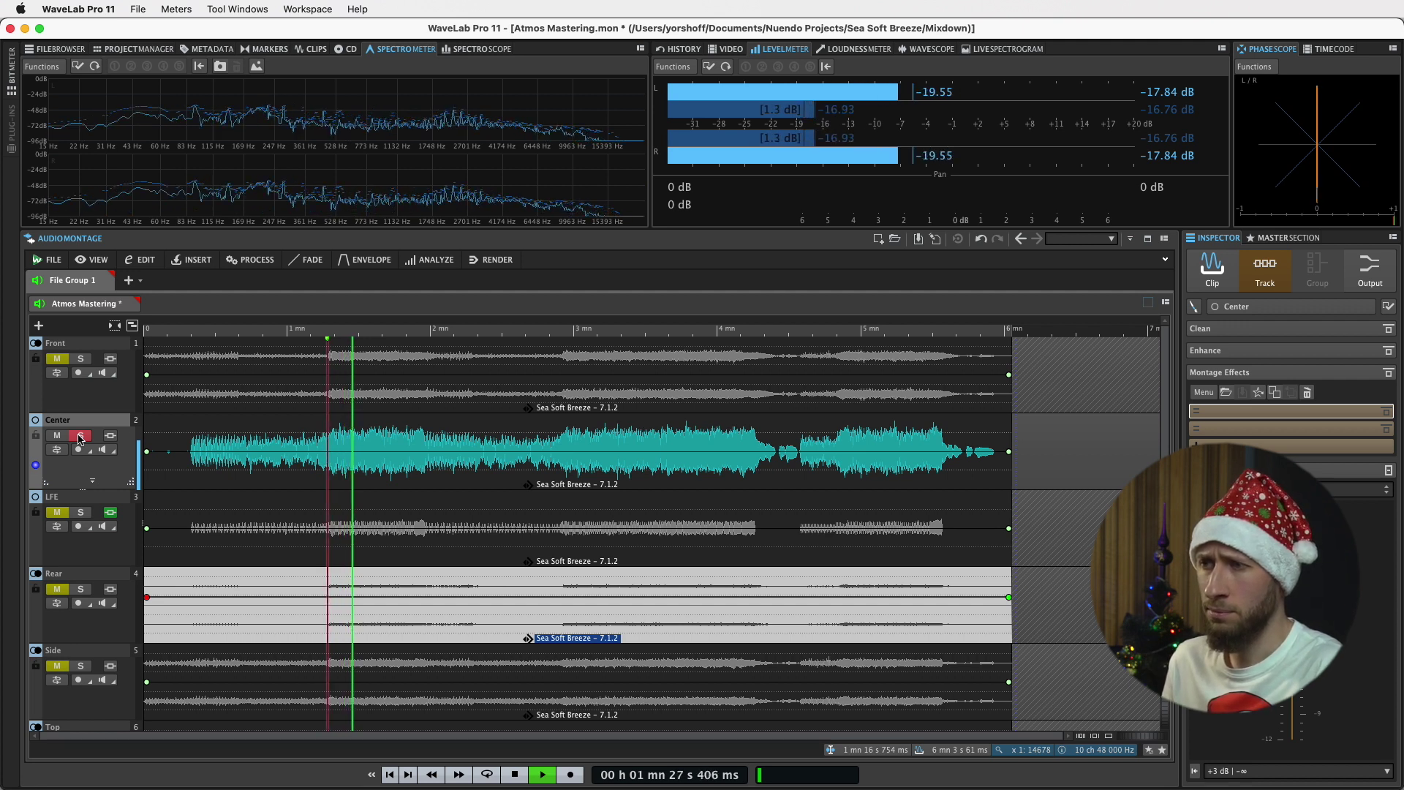
pyautogui.press('space')
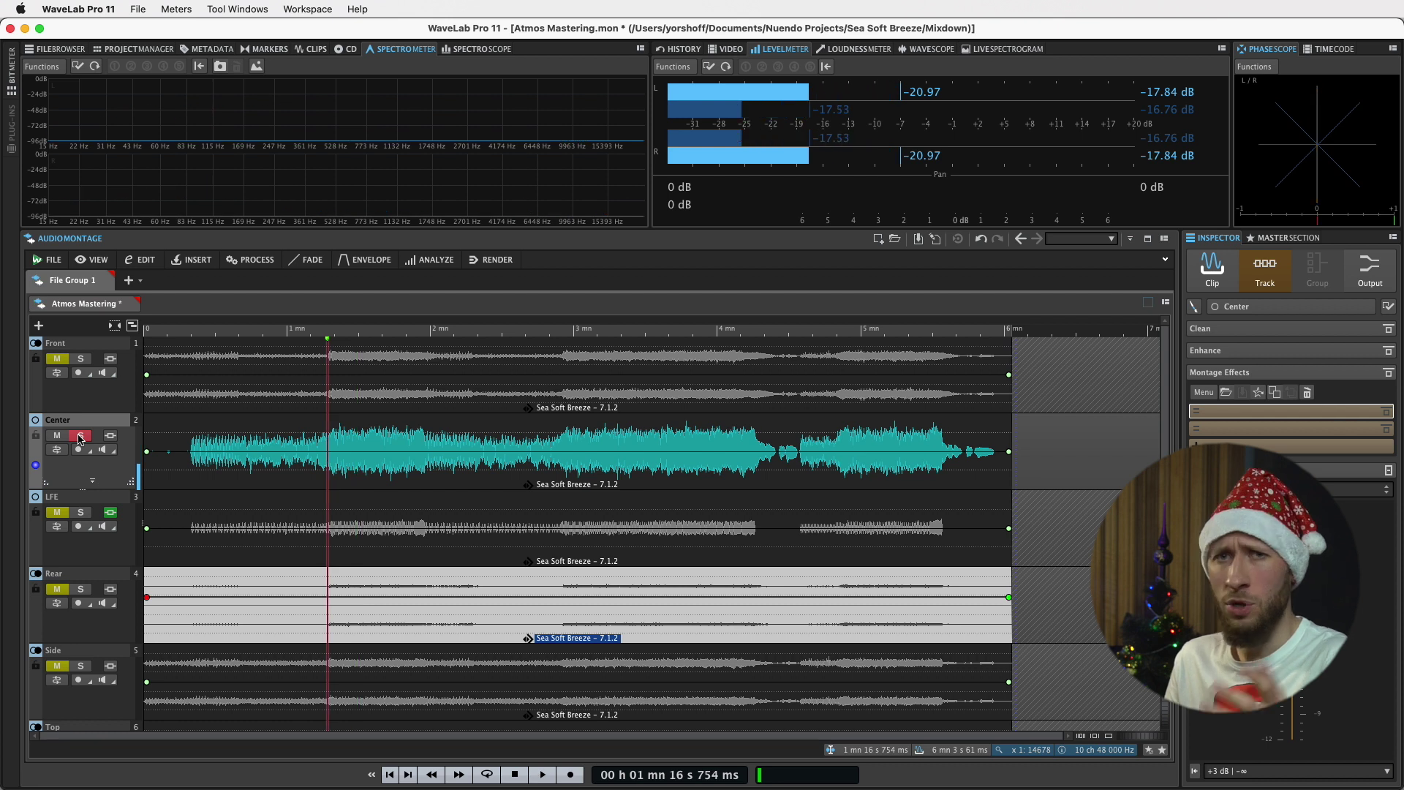
pyautogui.click(81, 437)
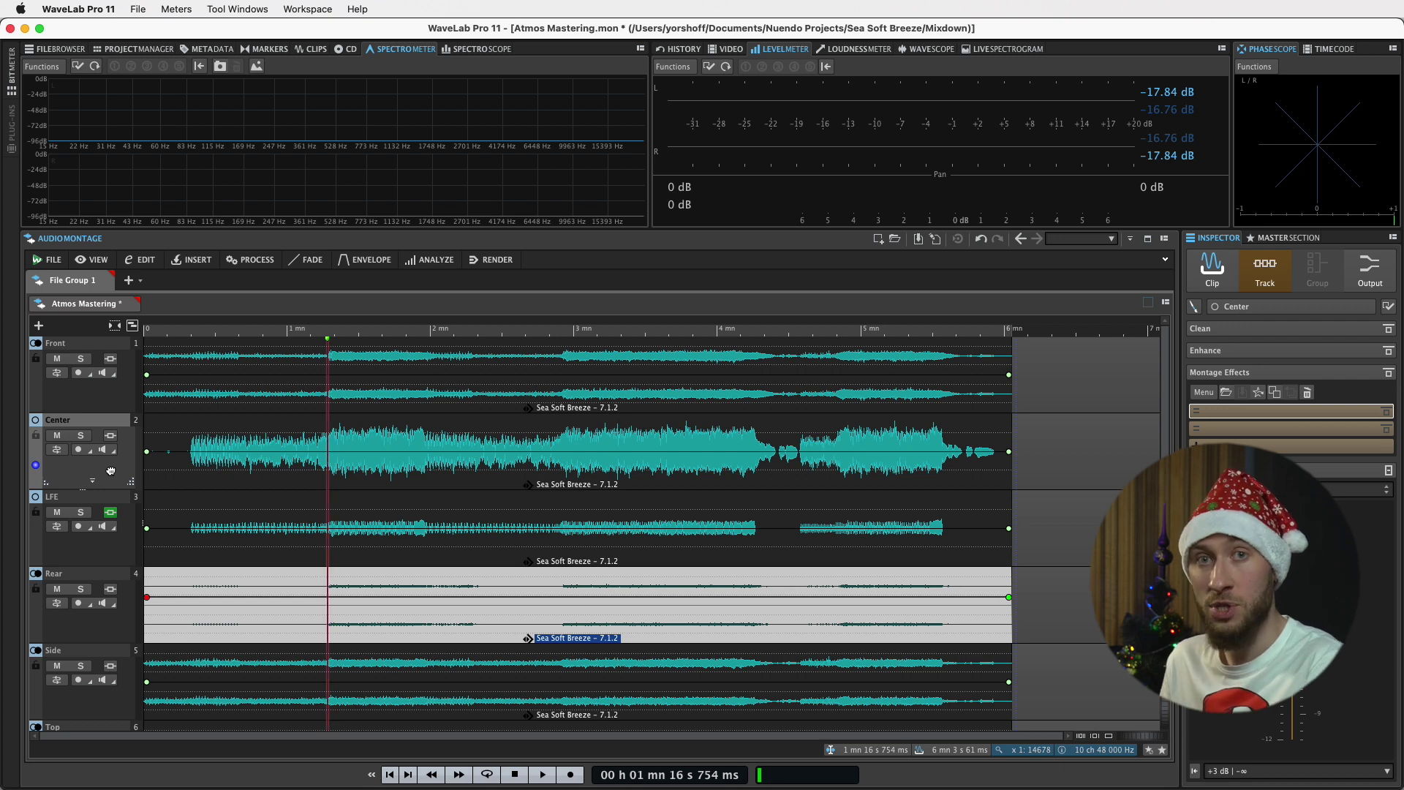
# Step: Open the Montage Output's Frequency EQ and, during playback, set band 5 to about 765 Hz with -1.9 dB gain
pyautogui.click(1370, 270)
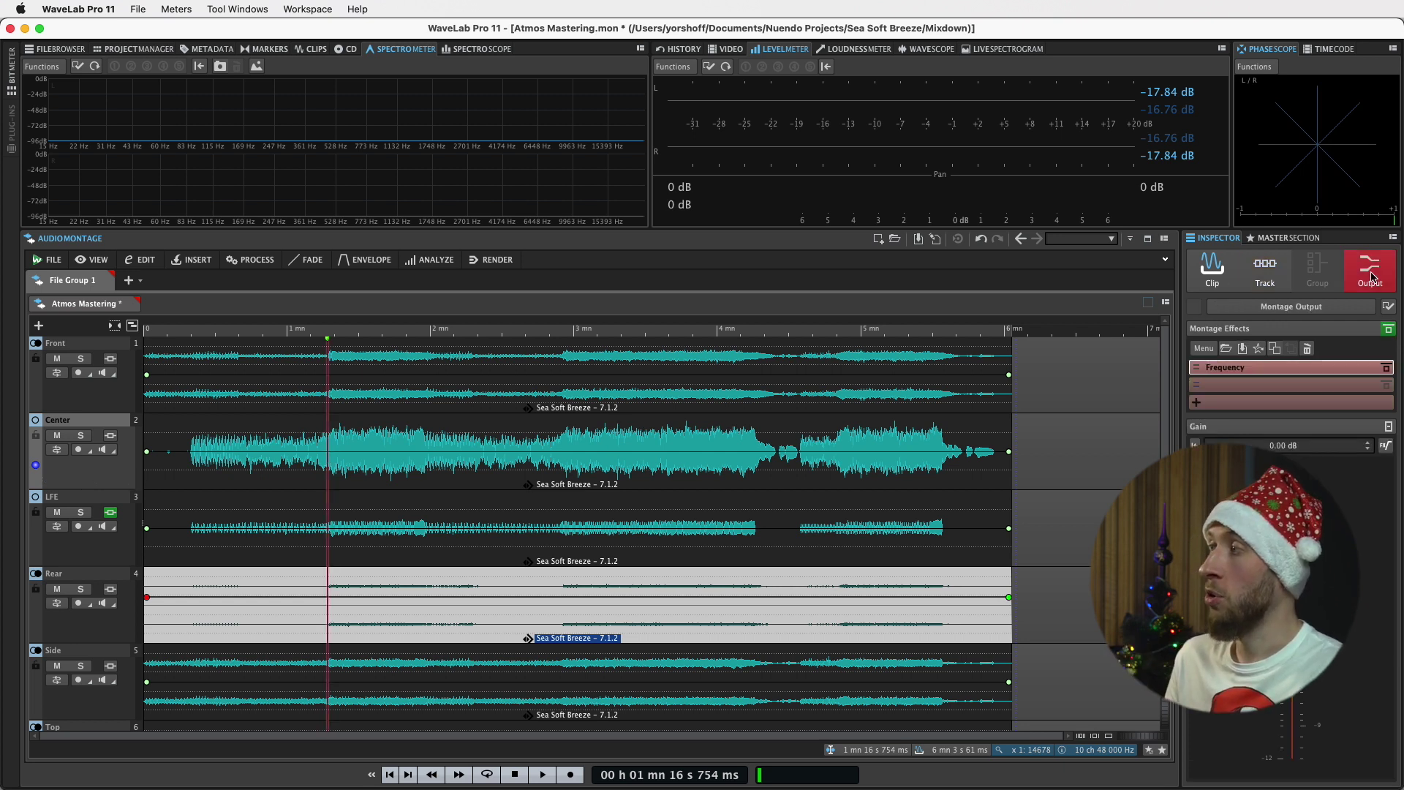
pyautogui.click(1270, 373)
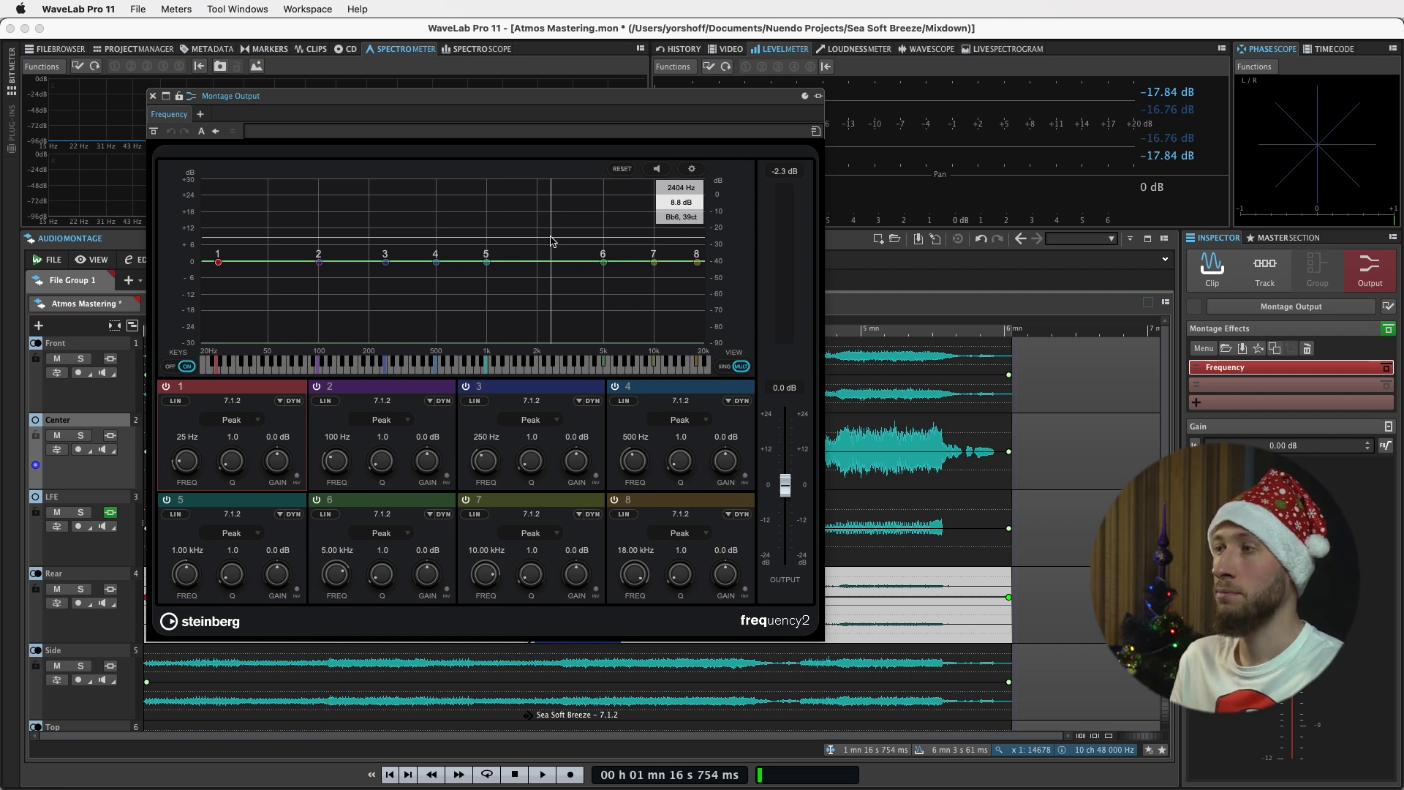
pyautogui.press('space')
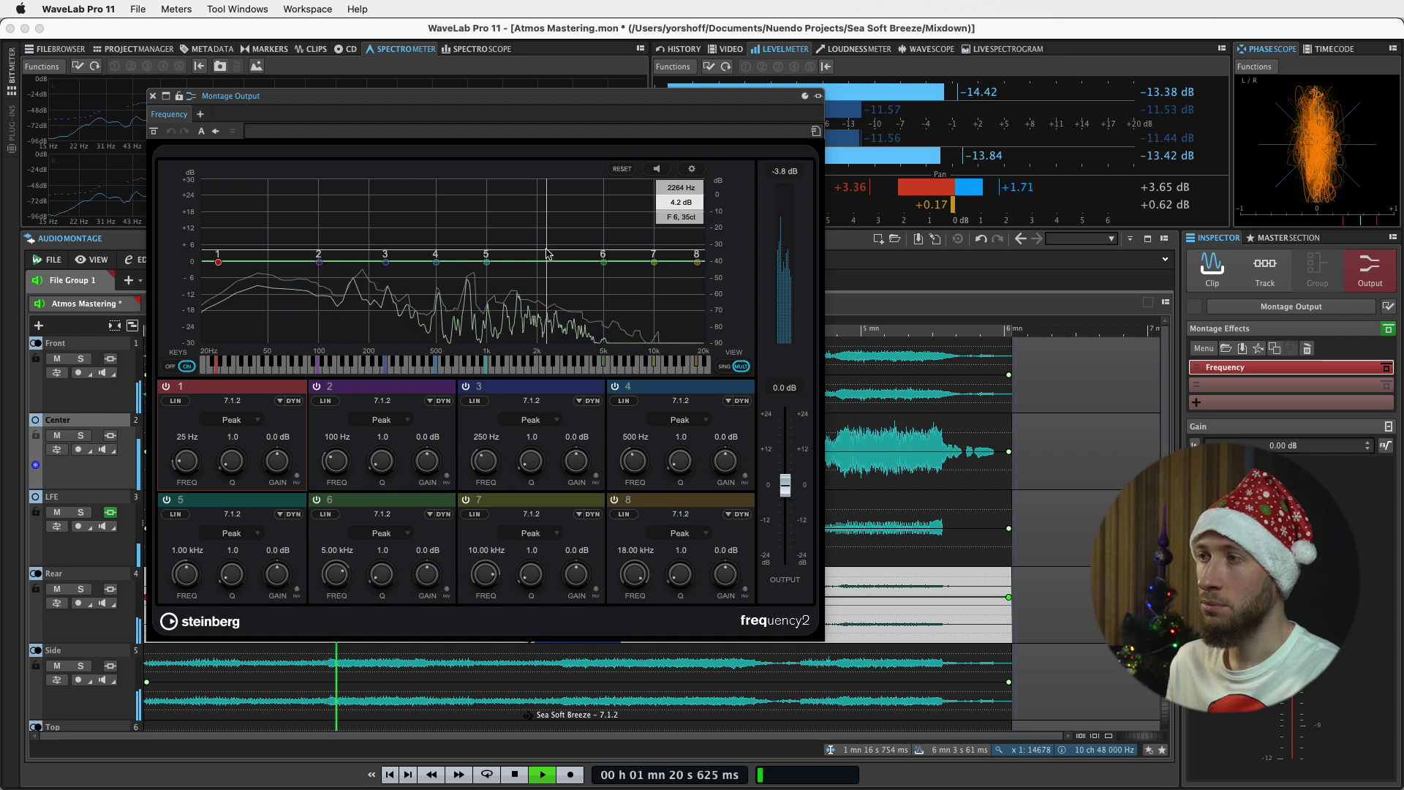
pyautogui.moveTo(489, 266); pyautogui.dragTo(469, 268)
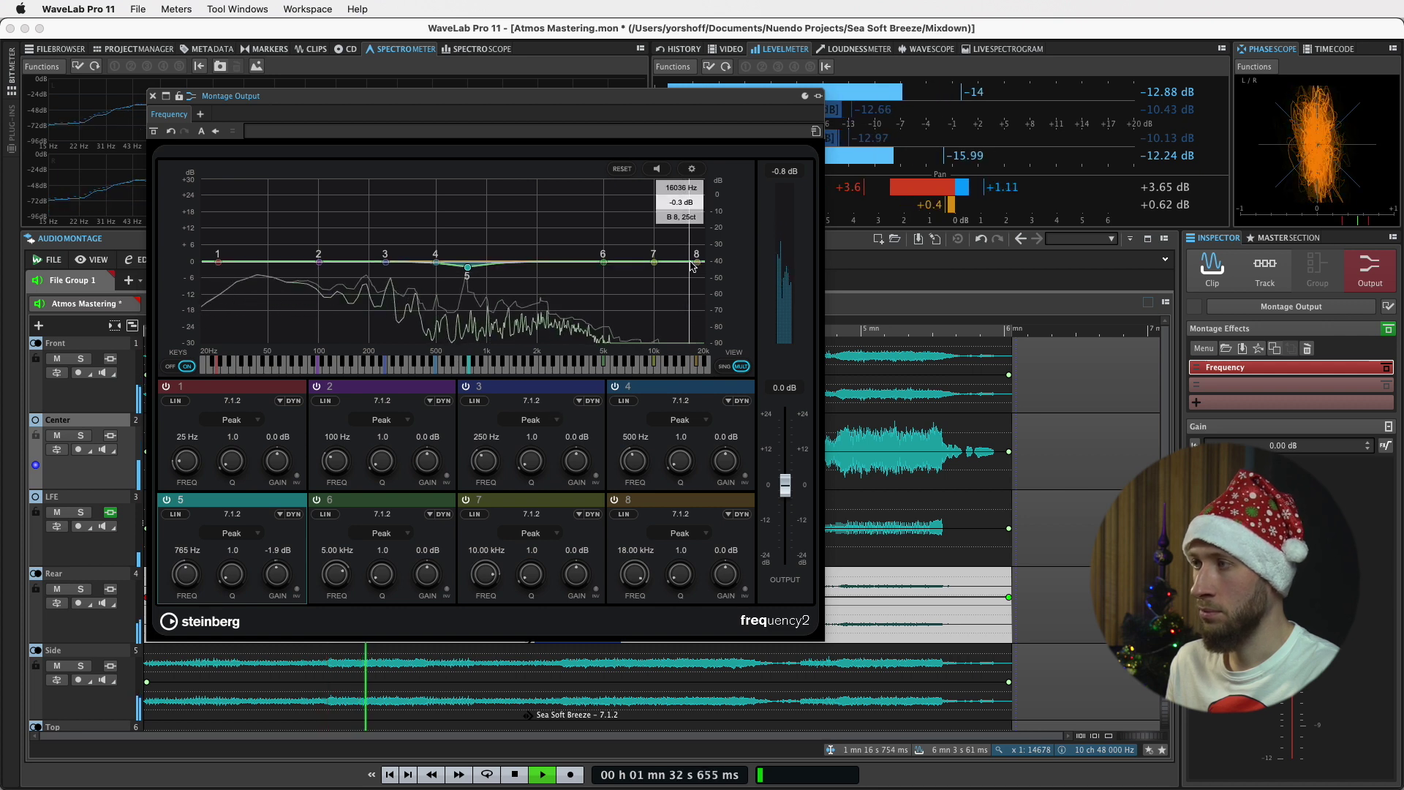
# Step: Make band 8 a High Shelf at about 6.50 kHz with 1.9 dB gain, and enable linear mode on bands 5 and 8
pyautogui.moveTo(696, 261); pyautogui.dragTo(666, 256)
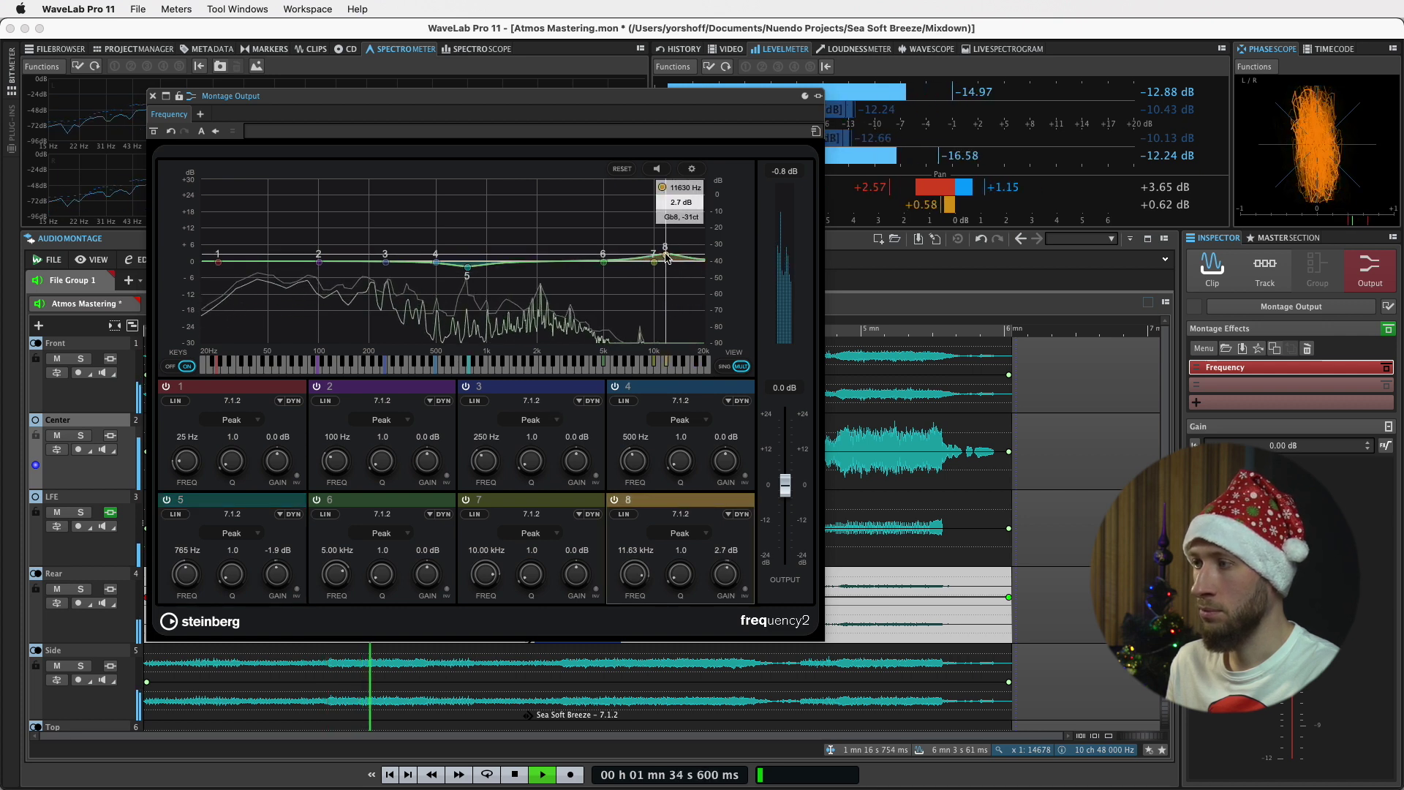
pyautogui.click(680, 534)
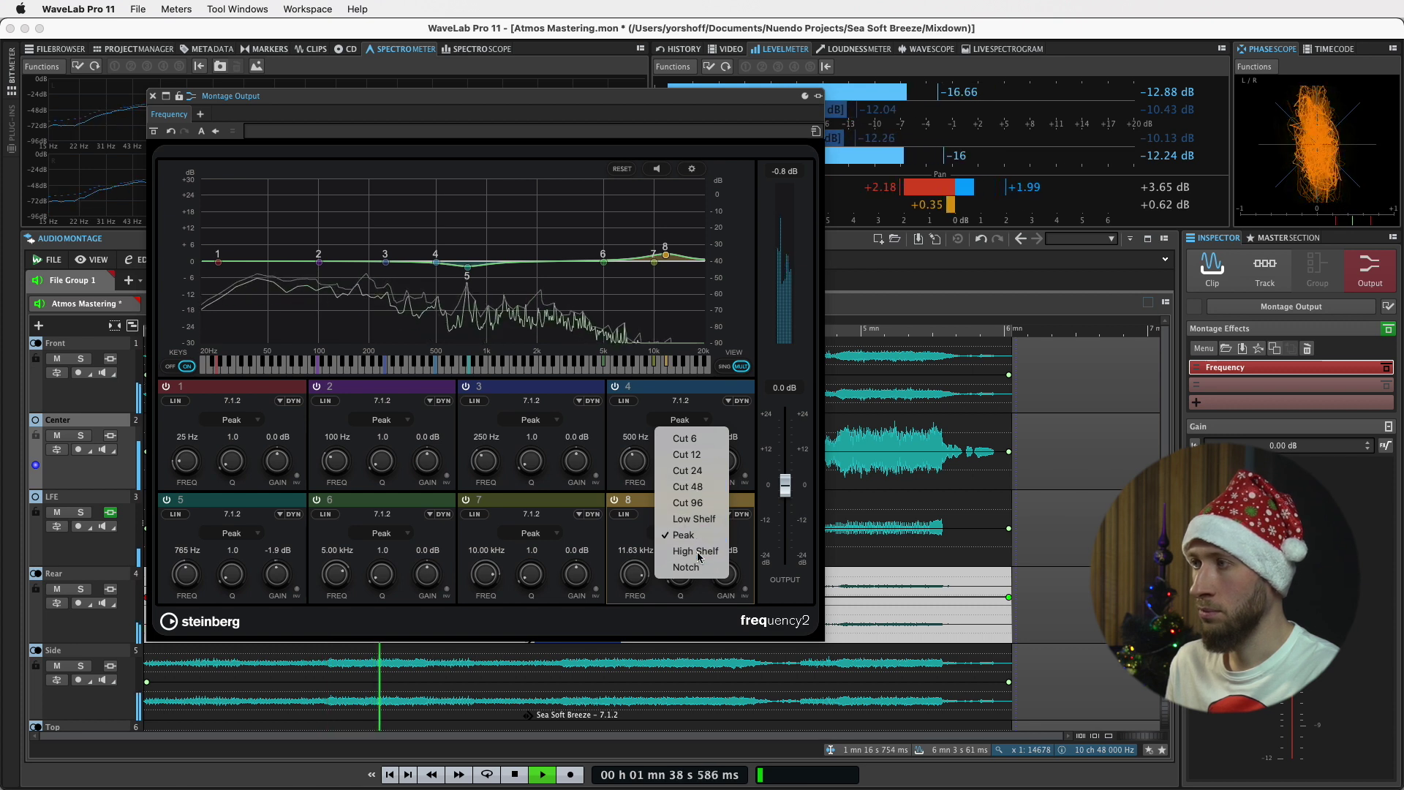
pyautogui.click(694, 551)
pyautogui.moveTo(666, 255); pyautogui.dragTo(624, 259)
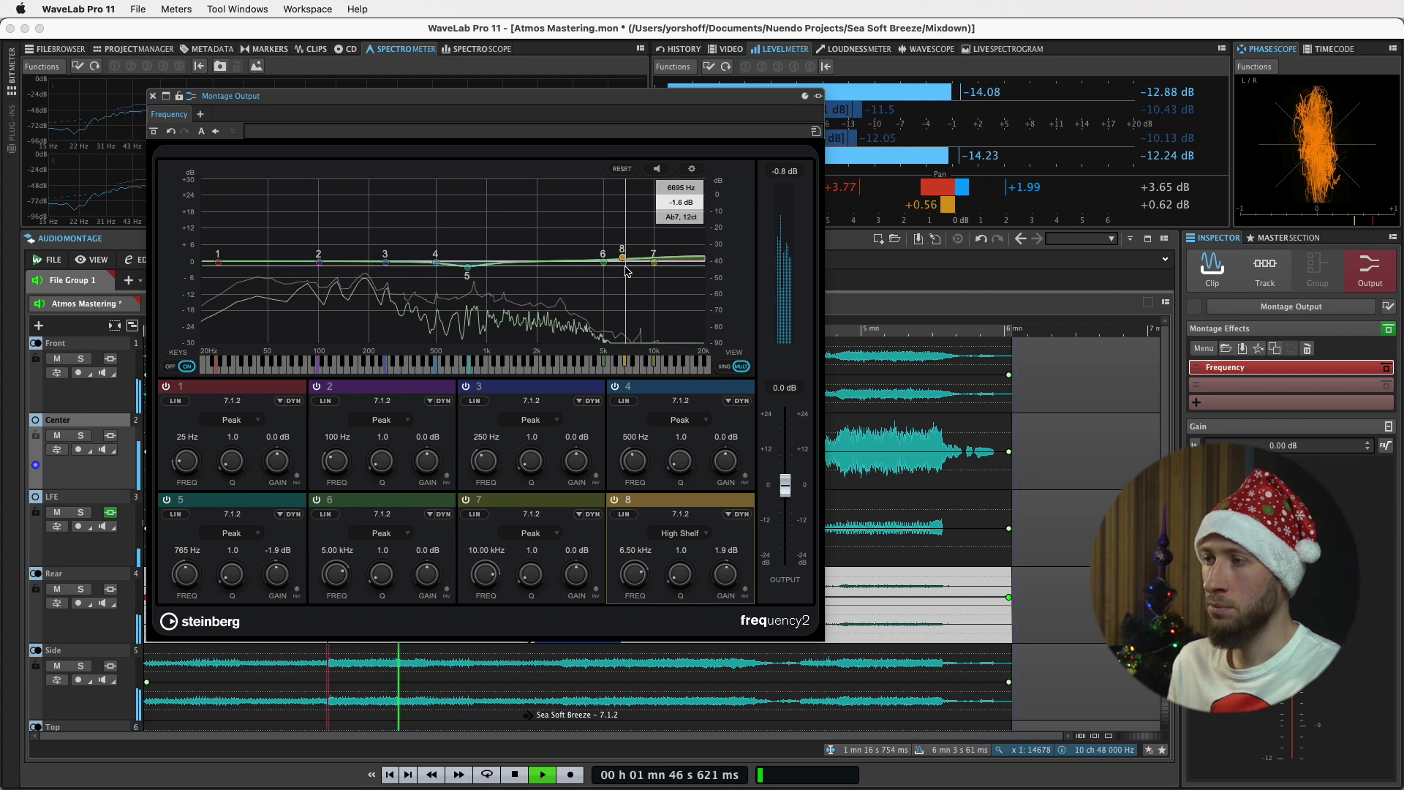
pyautogui.press('space')
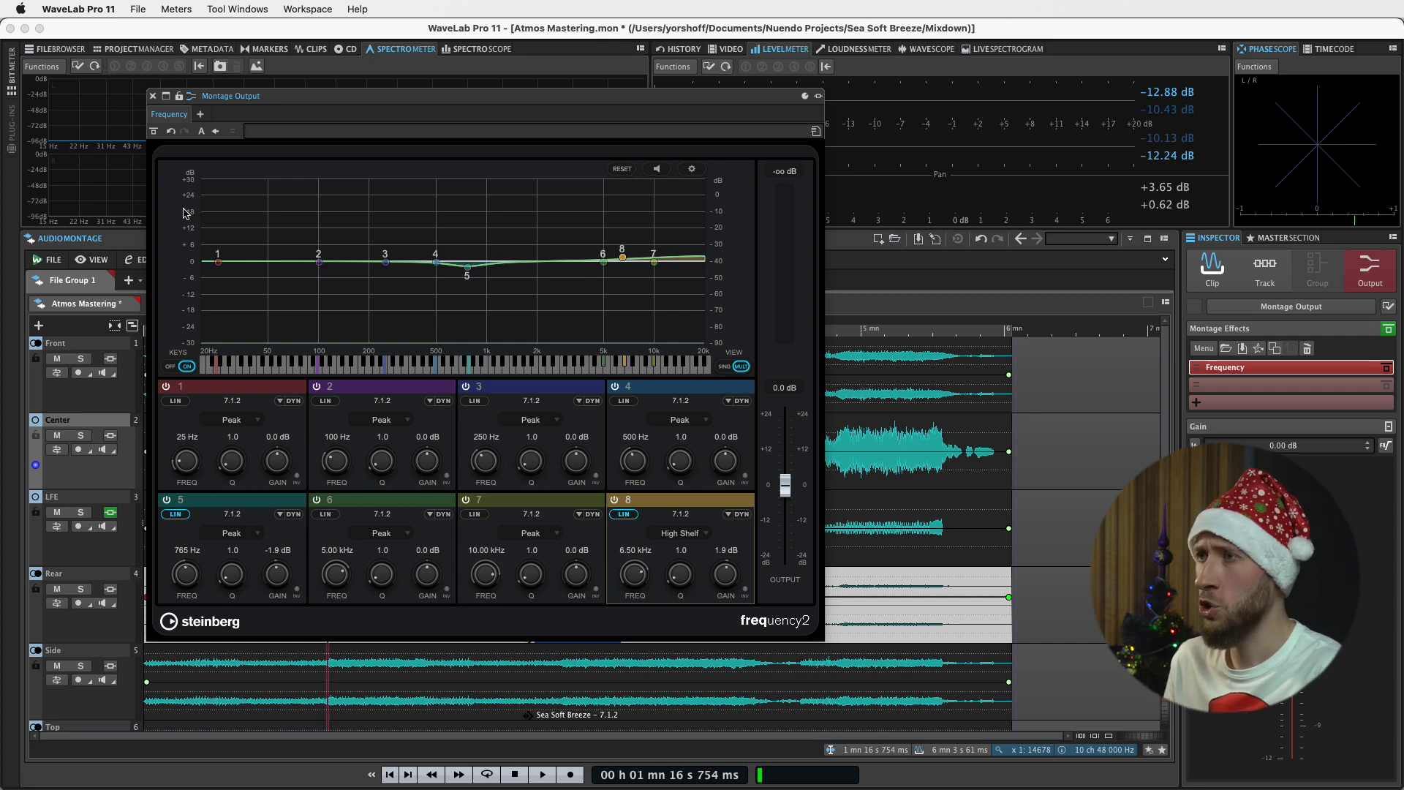
pyautogui.click(152, 97)
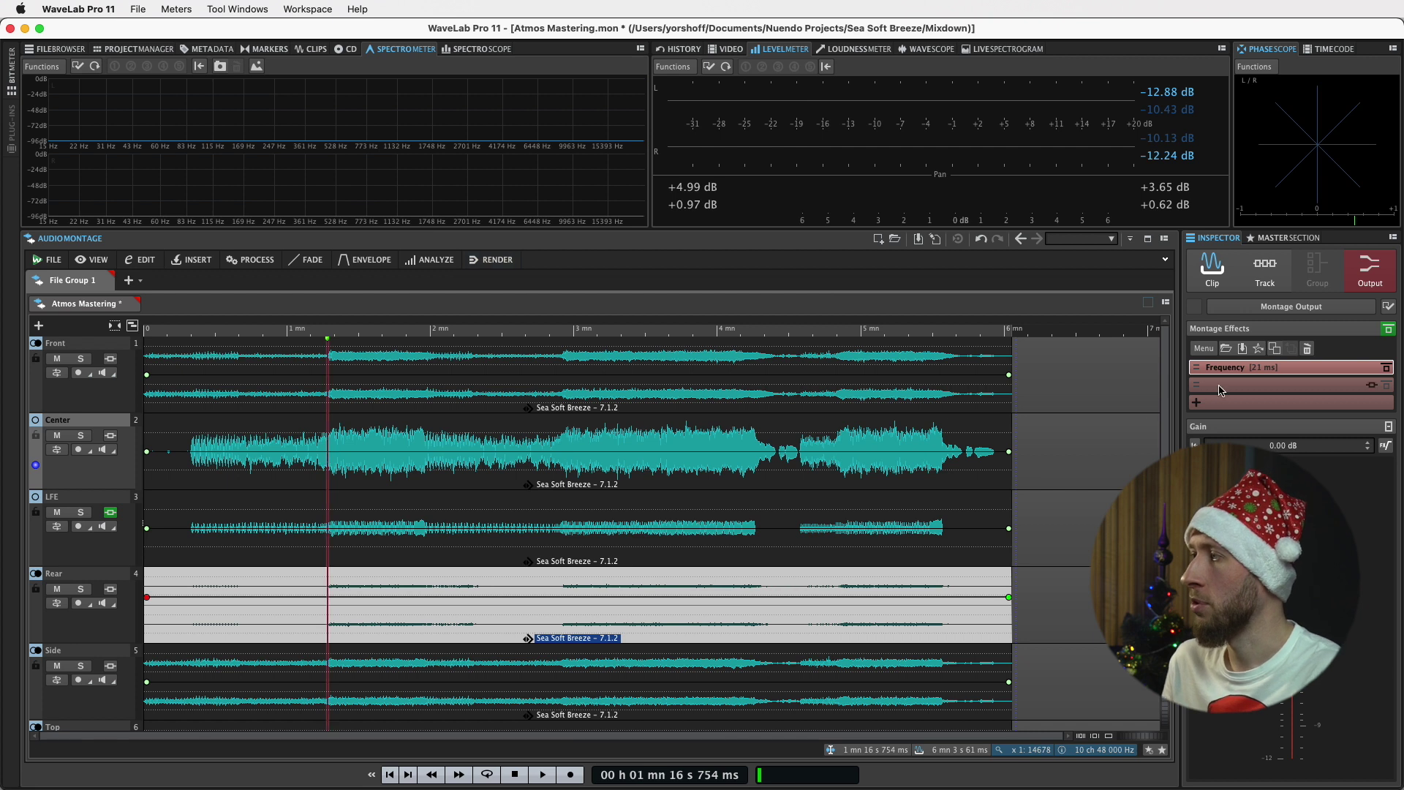
# Step: Try to insert Steinberg MasterRig as the second effect on the Montage Output
pyautogui.click(1225, 386)
pyautogui.write('master')
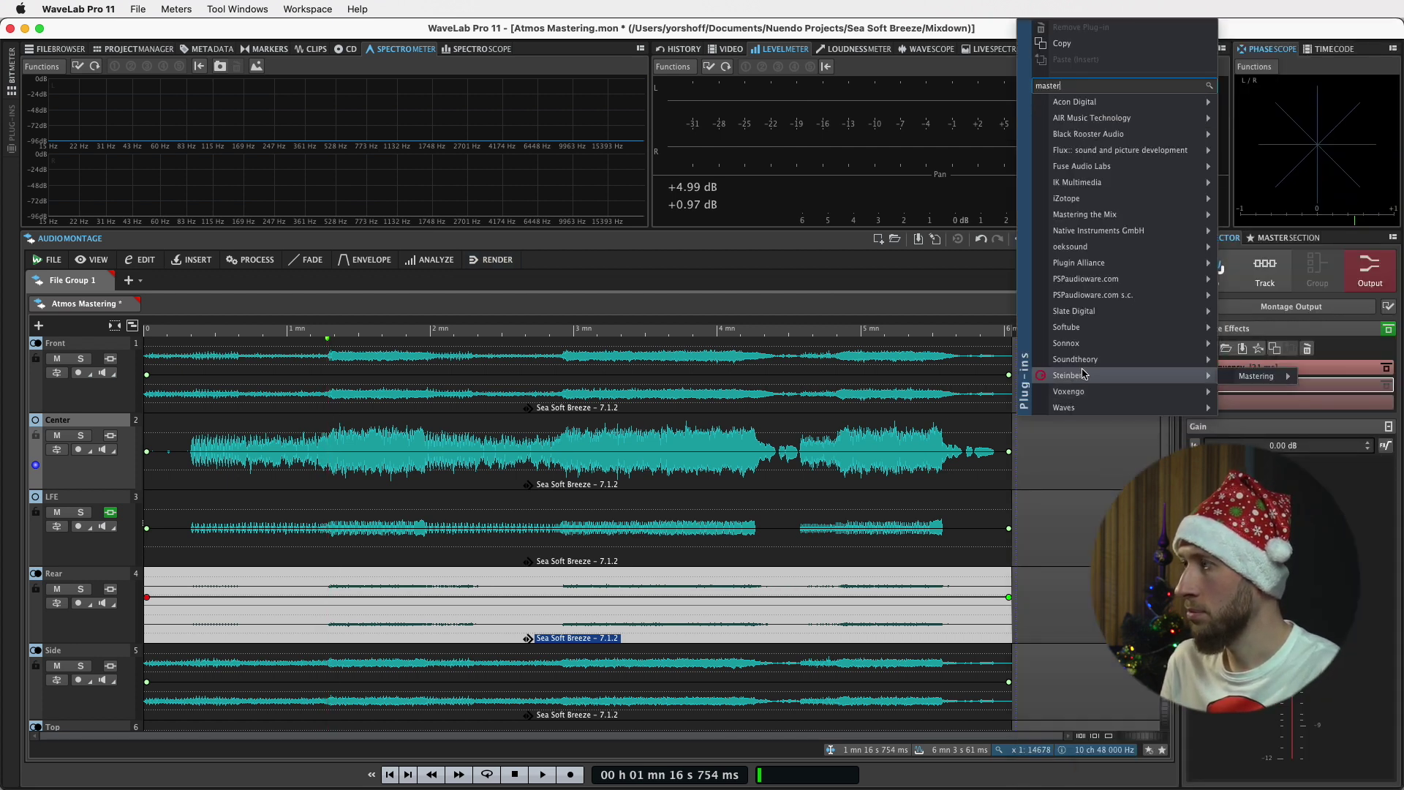
pyautogui.click(1171, 393)
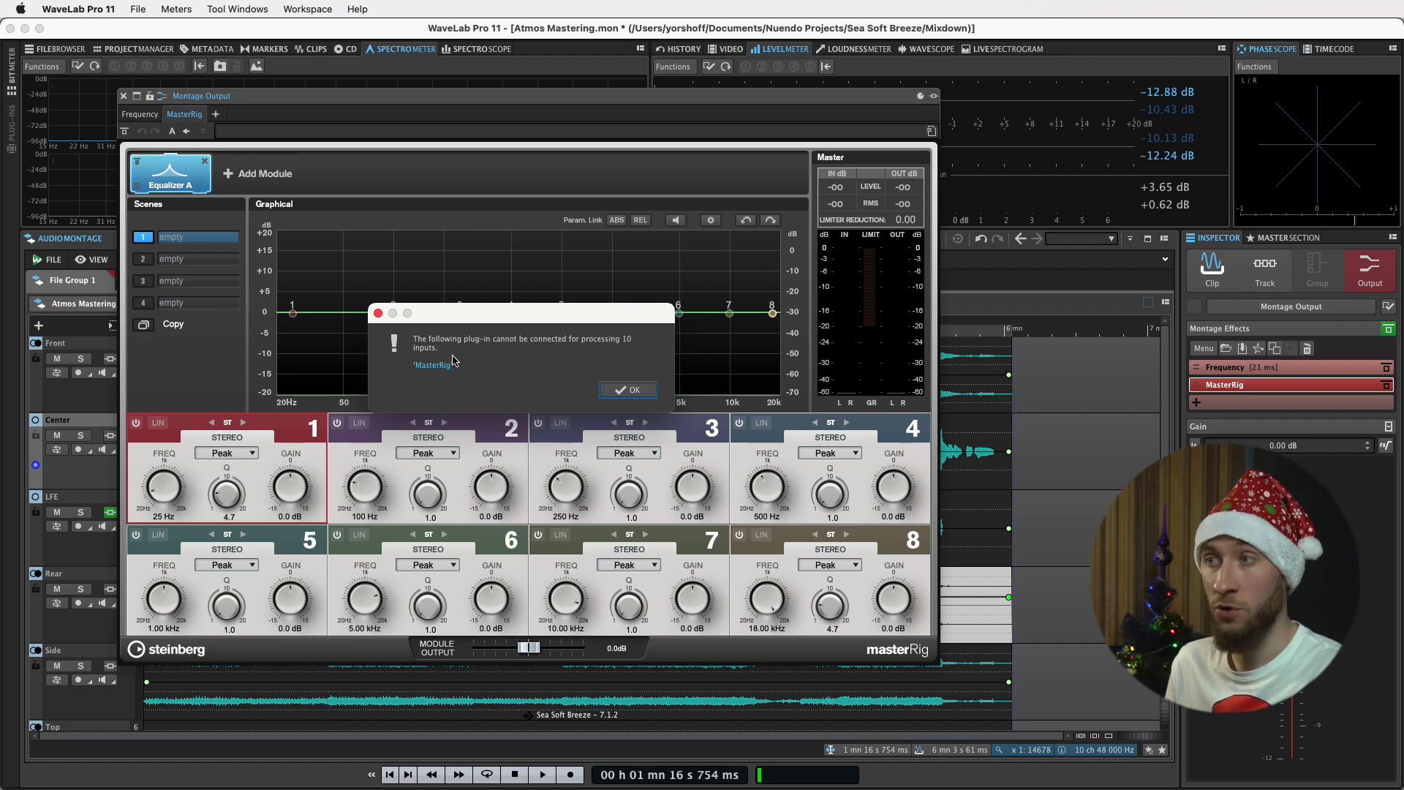
pyautogui.click(631, 392)
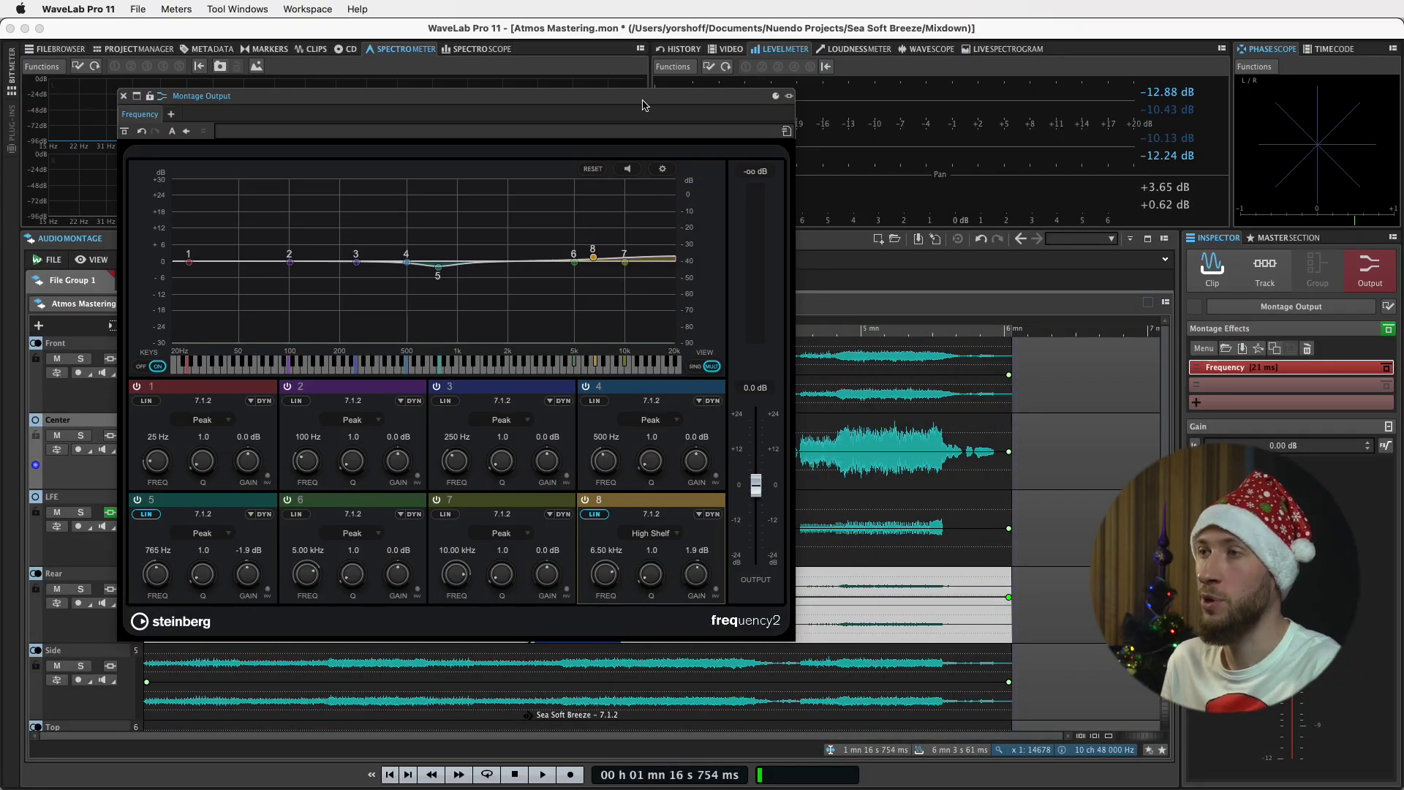
pyautogui.click(123, 99)
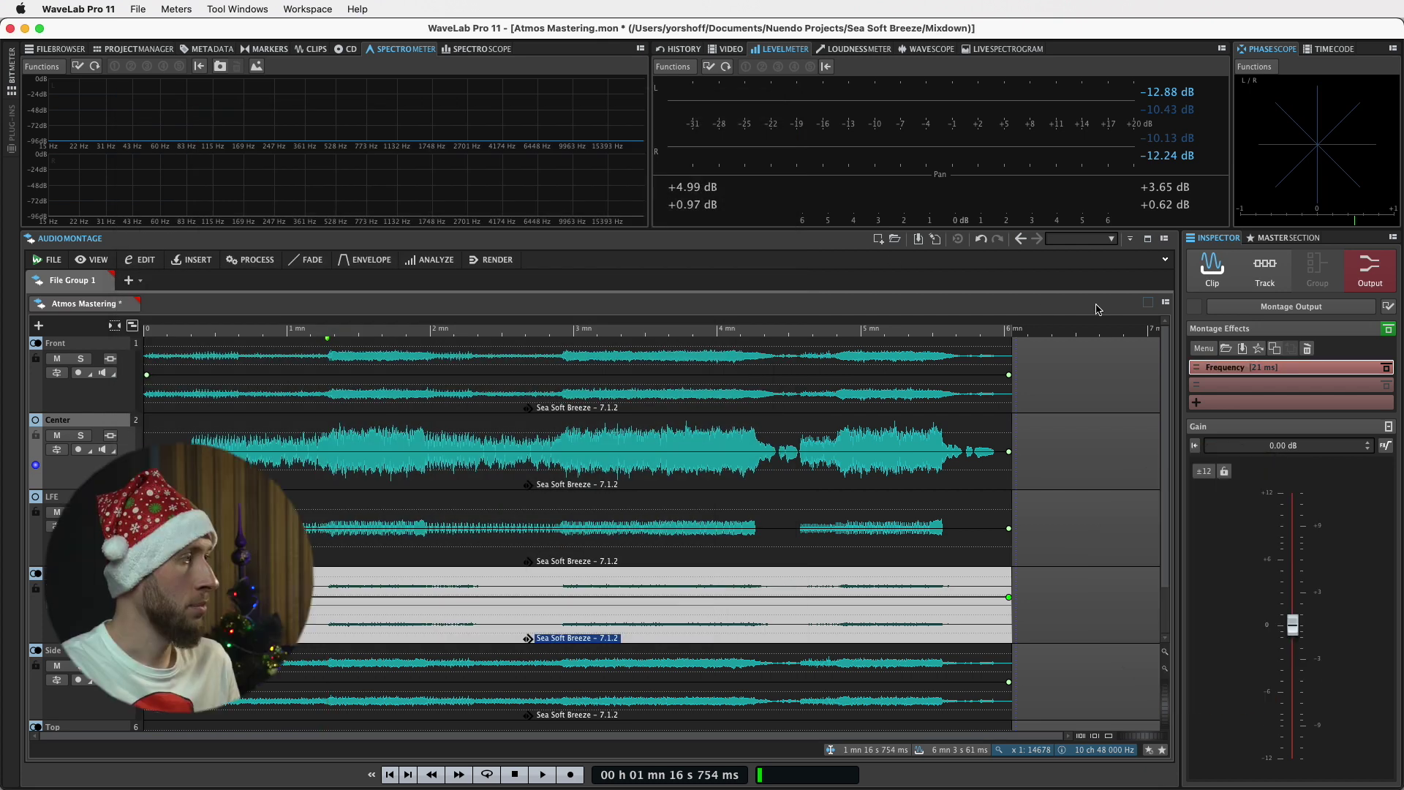
# Step: Insert the Steinberg Squasher dynamics plug-in after Frequency on the Montage Output and reposition its window
pyautogui.click(1243, 383)
pyautogui.moveTo(1234, 544)
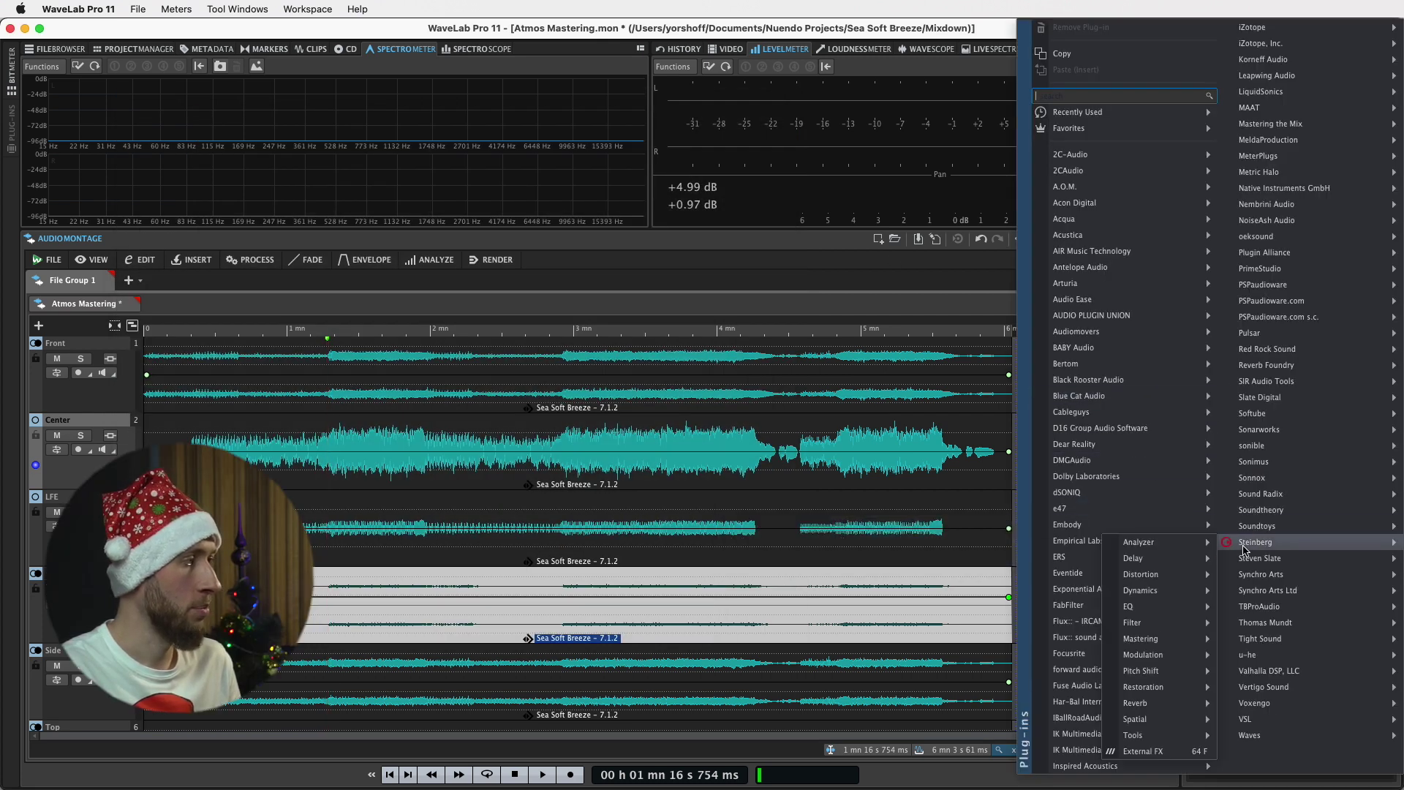
pyautogui.moveTo(1148, 592)
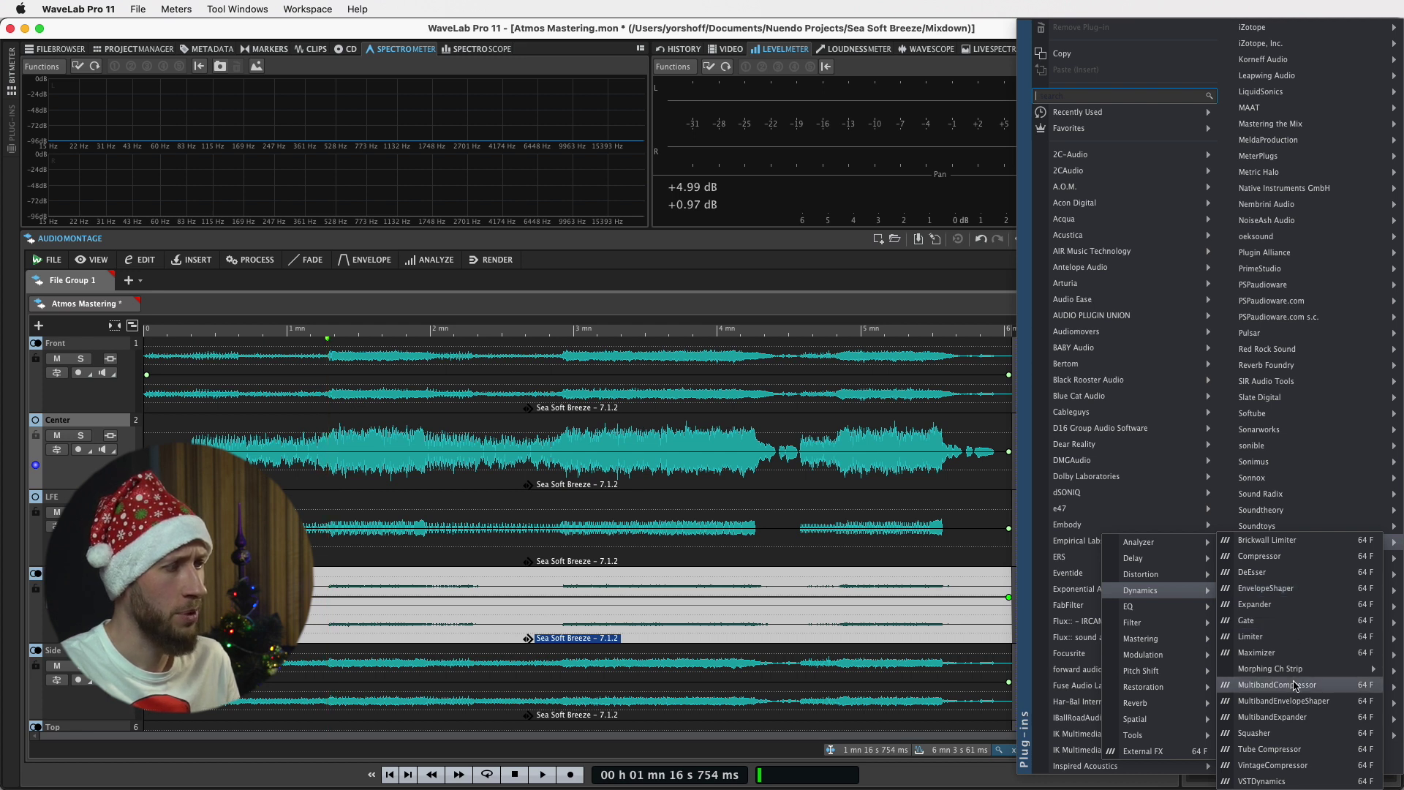
pyautogui.click(1280, 747)
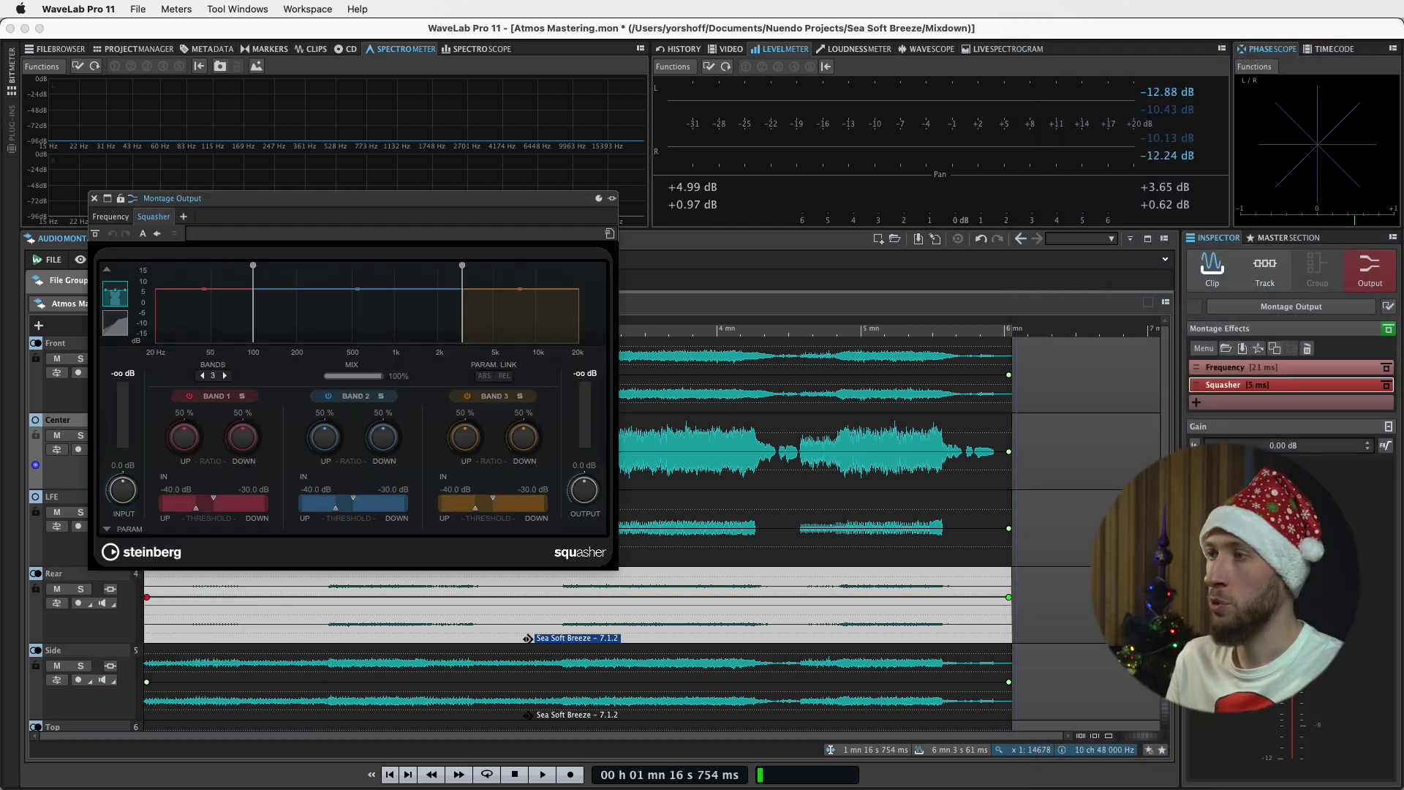
pyautogui.moveTo(518, 202); pyautogui.dragTo(692, 84)
# Step: Load the Master Bus Glue factory preset in Squasher and audition the mix through it
pyautogui.click(458, 119)
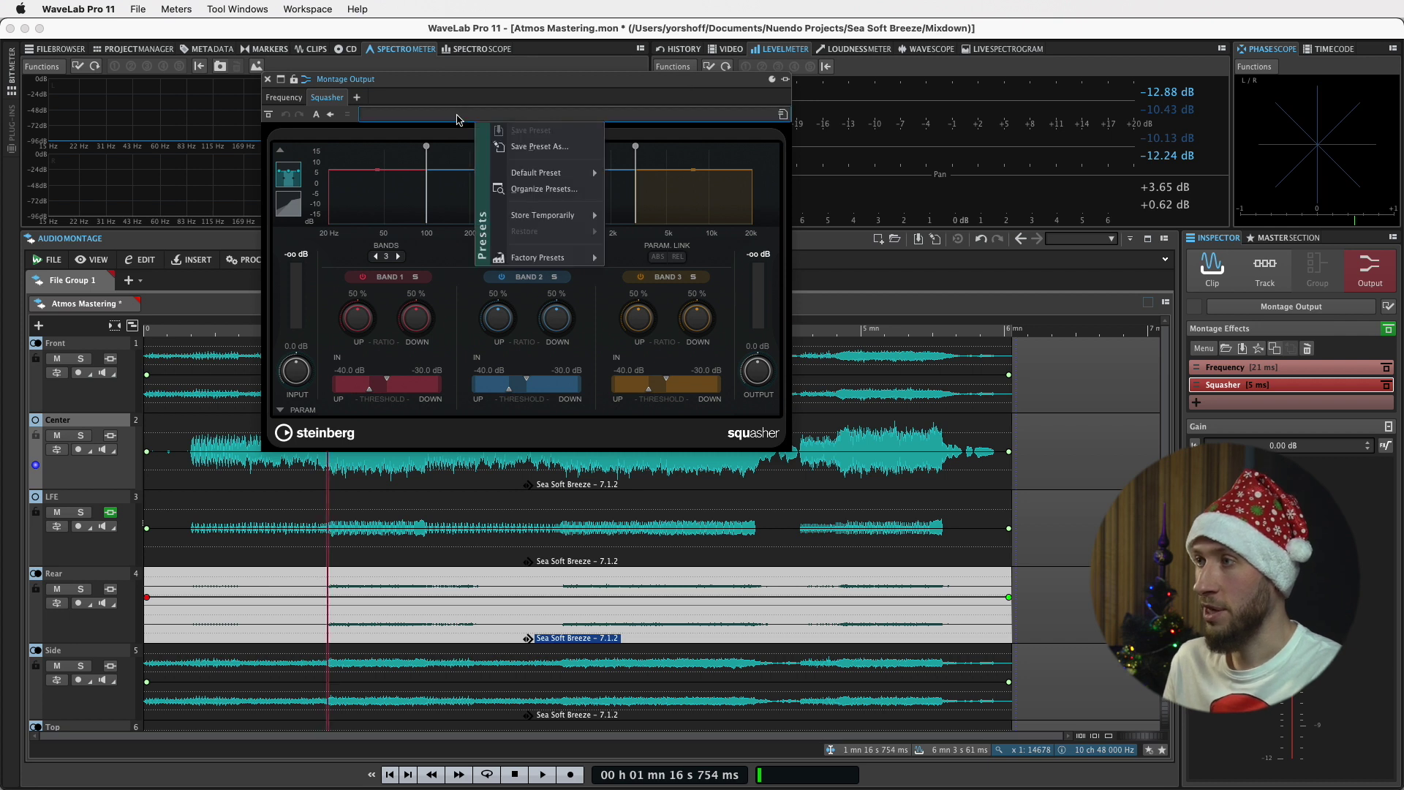
pyautogui.moveTo(533, 256)
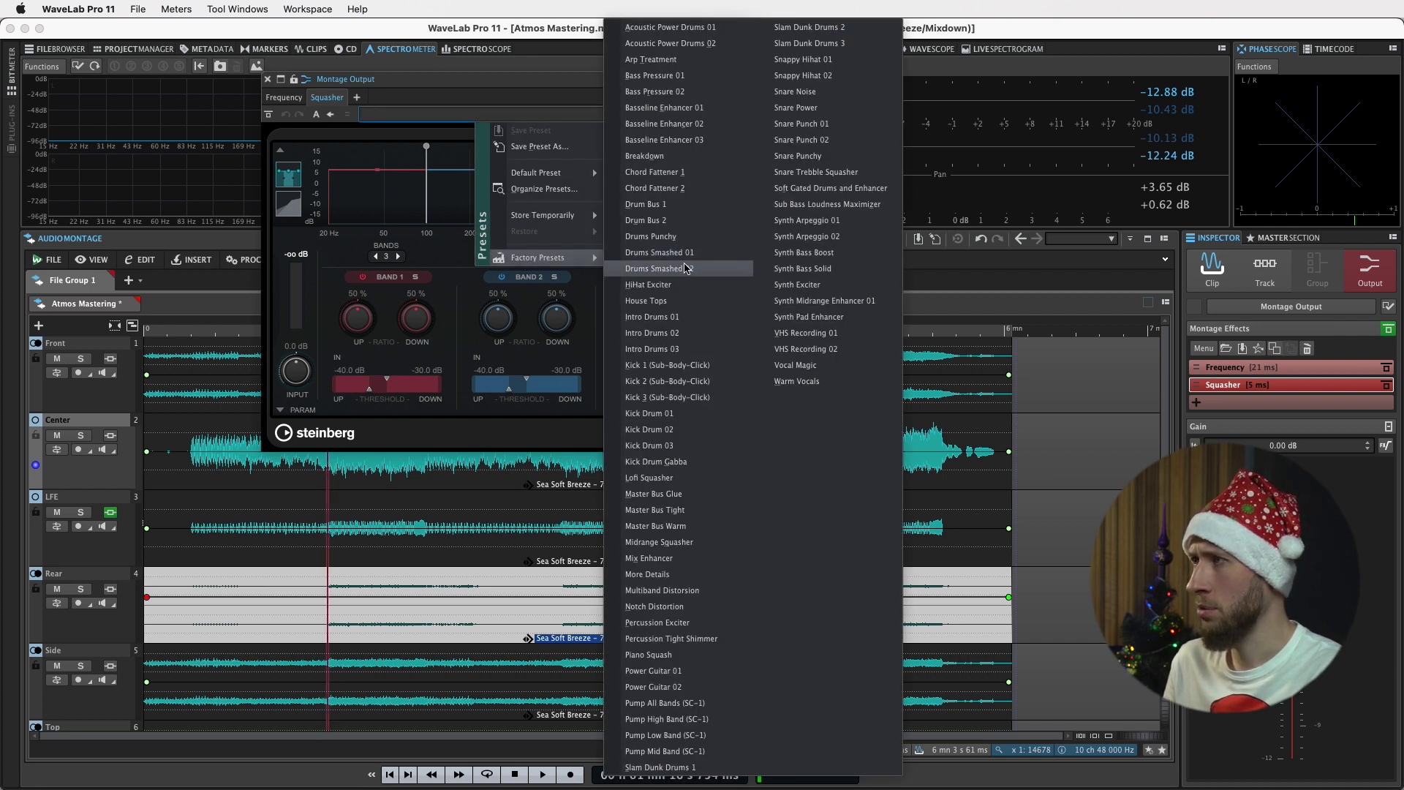
pyautogui.click(654, 493)
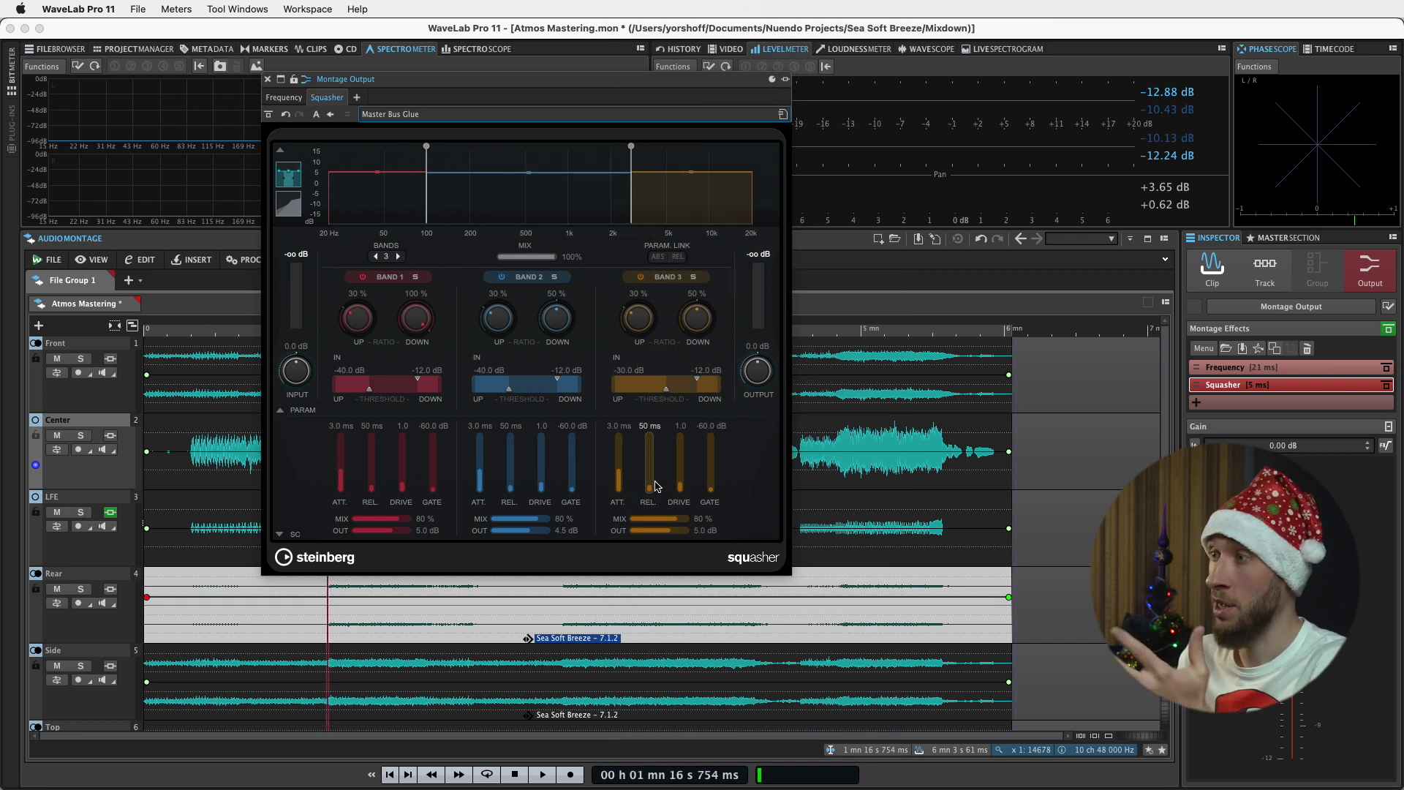
pyautogui.press('space')
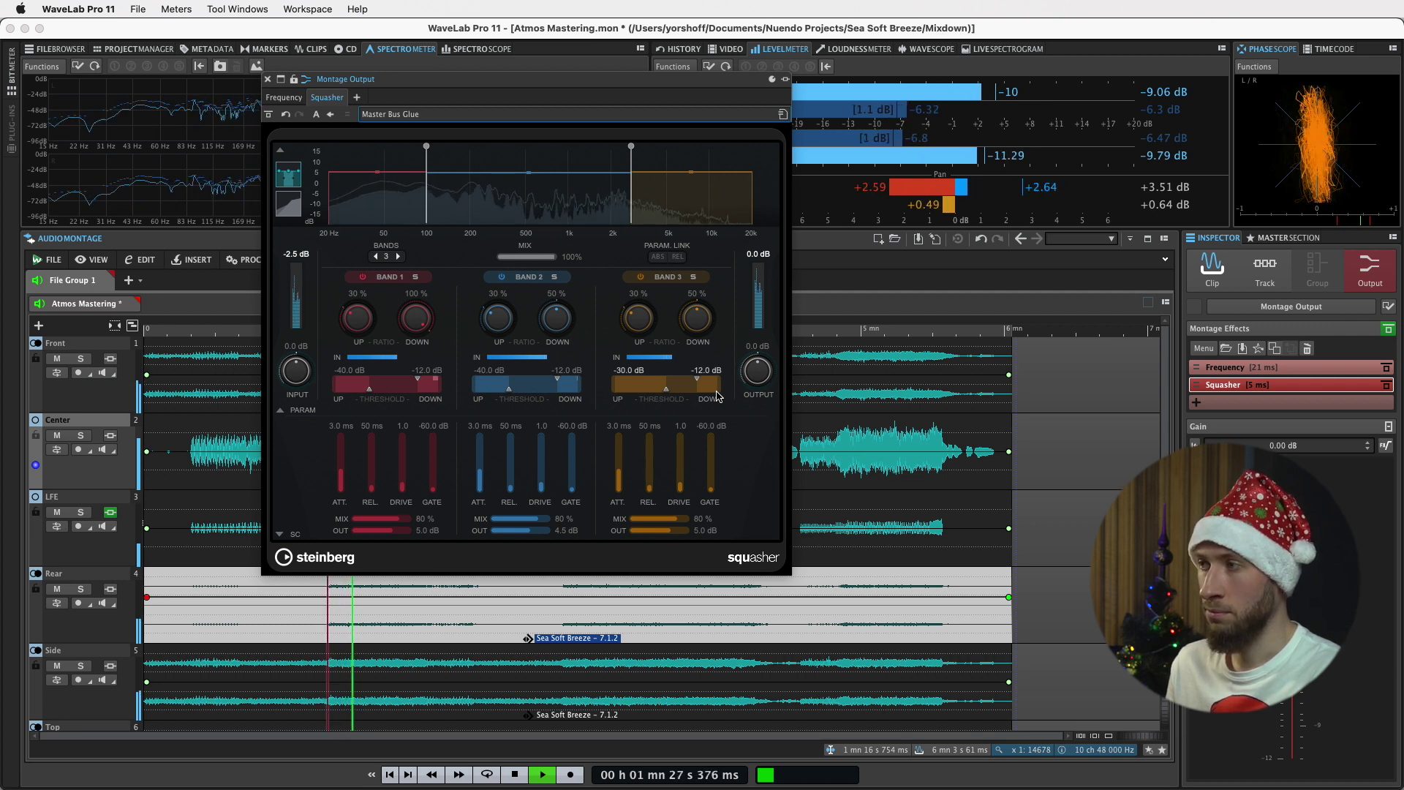
pyautogui.press('space')
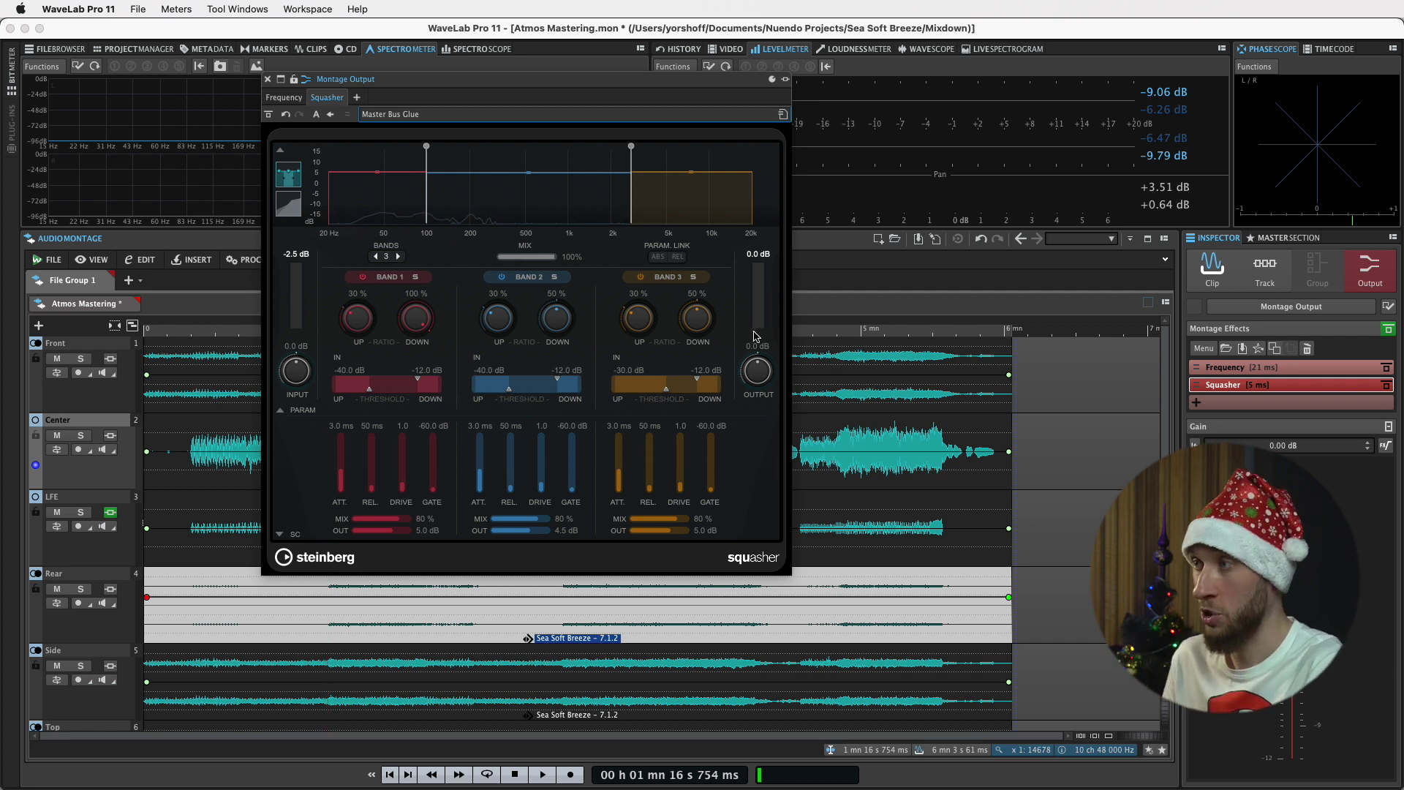
# Step: Try MultibandCompressor and MultibandEnvelopeShaper in place of Squasher in the second effect slot of the Montage Output
pyautogui.click(1237, 384)
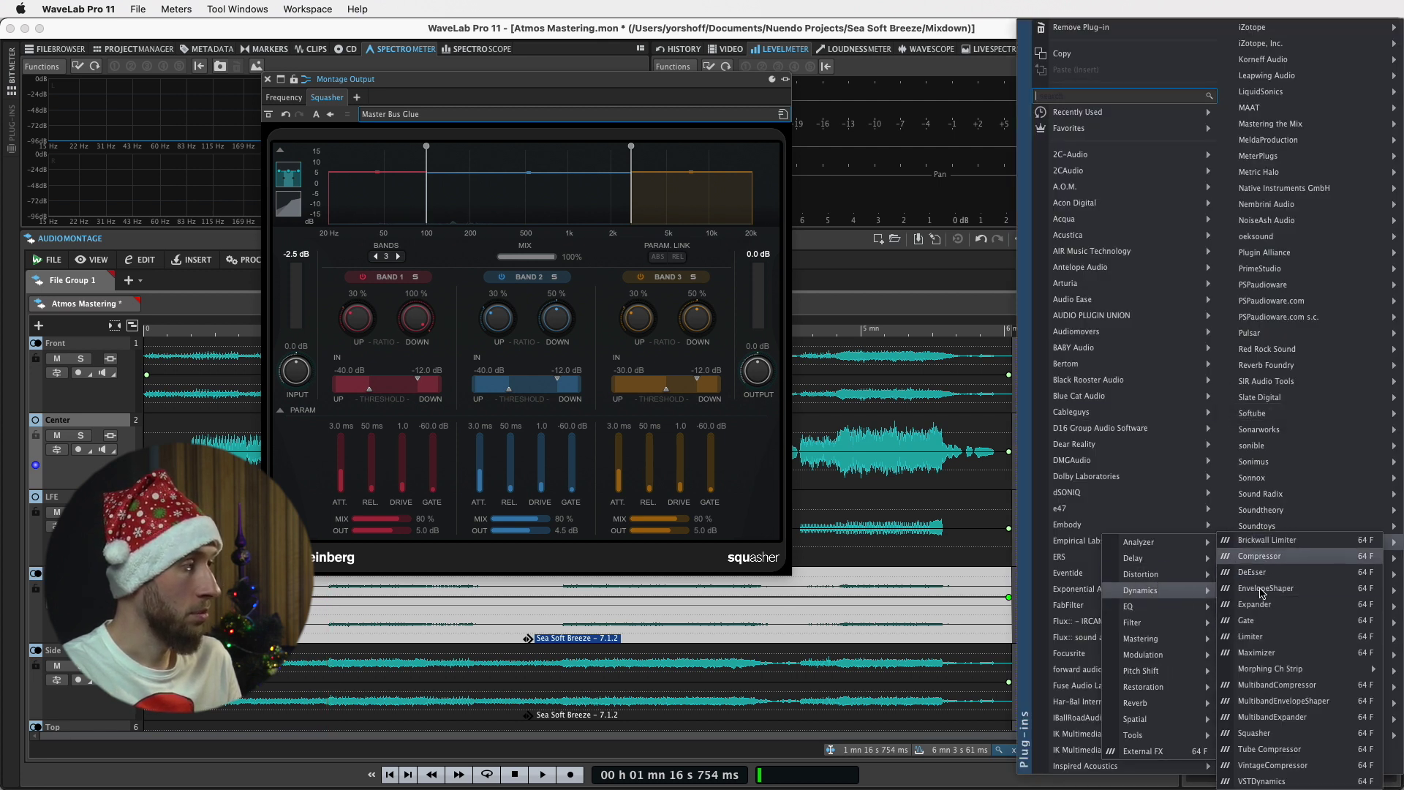
pyautogui.click(1271, 685)
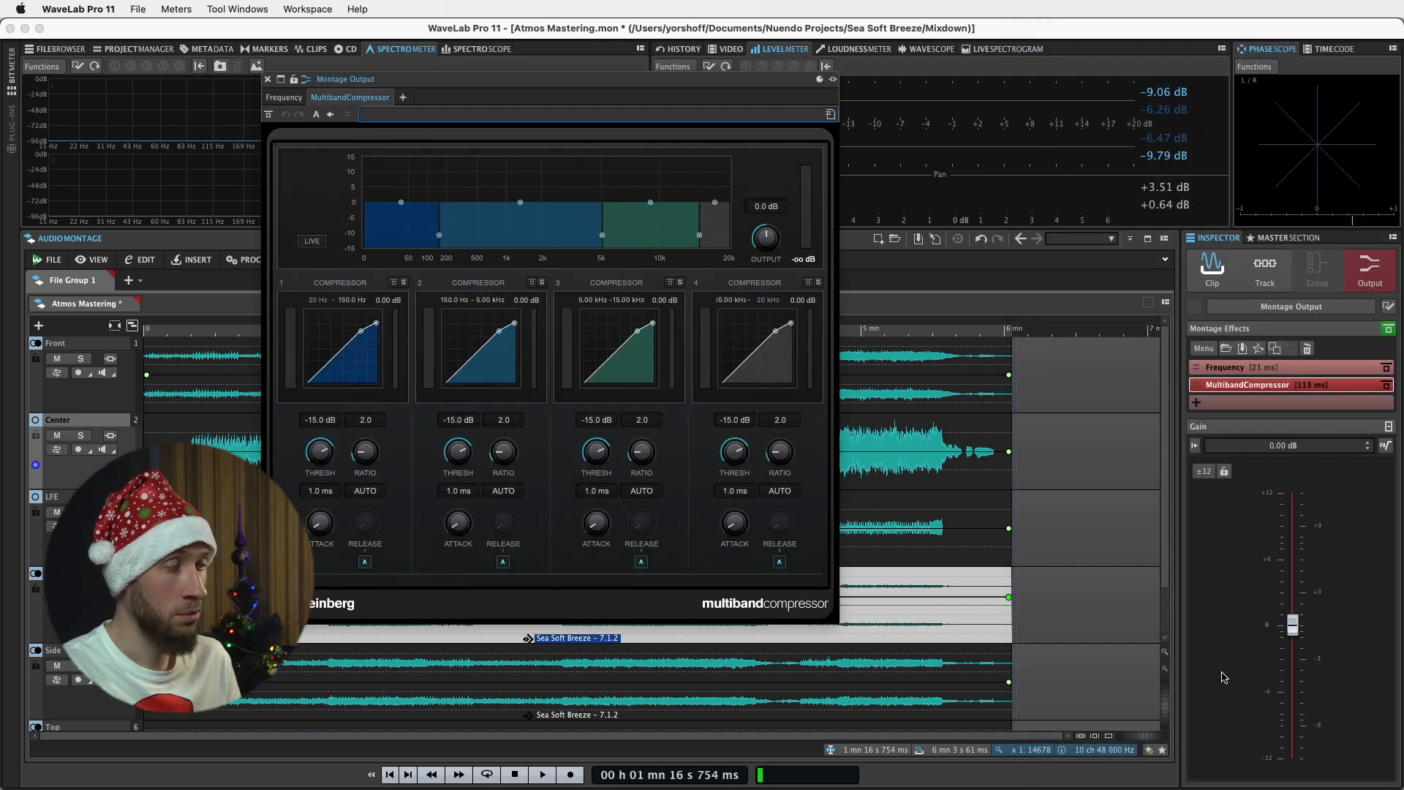
pyautogui.click(1222, 392)
pyautogui.moveTo(1256, 541)
pyautogui.moveTo(1149, 656)
pyautogui.moveTo(1153, 594)
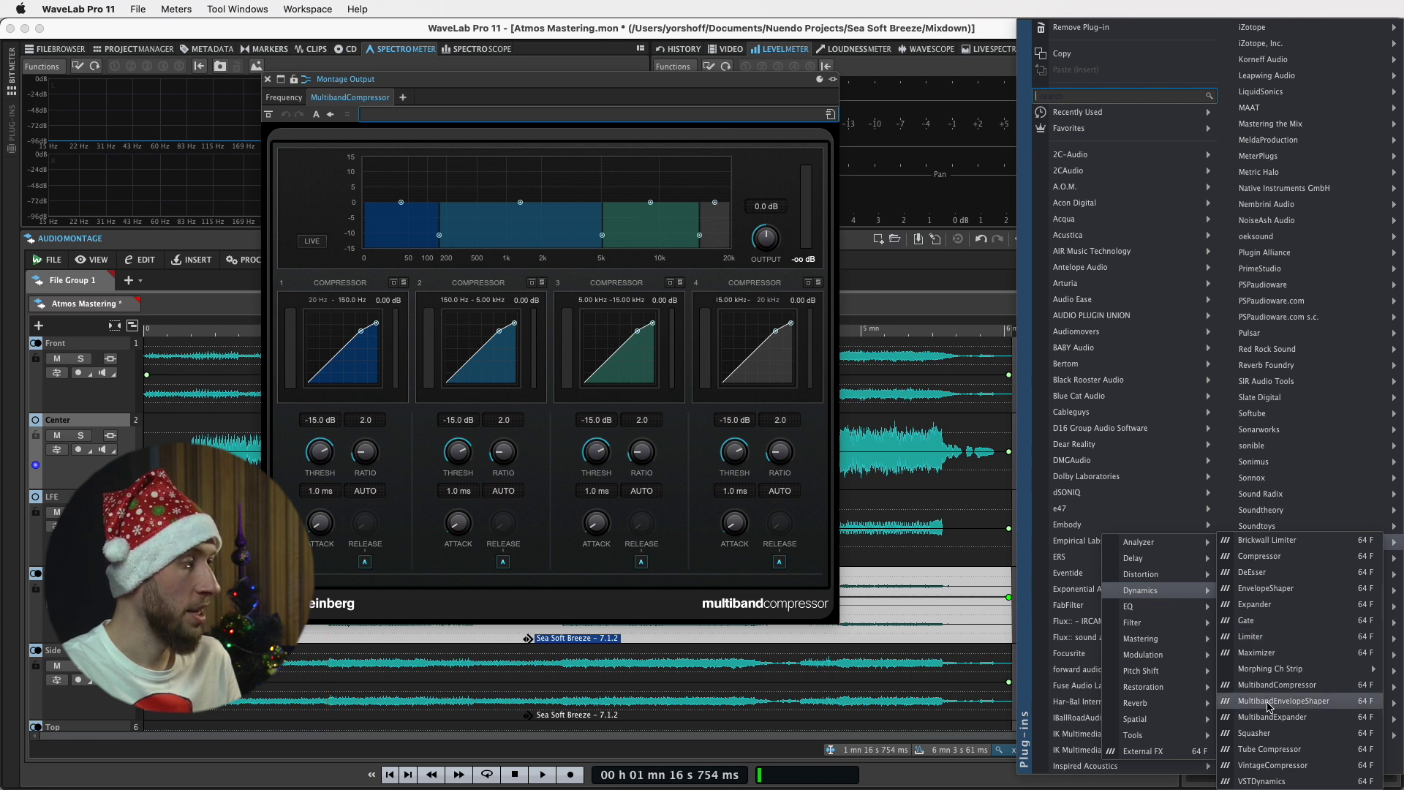
pyautogui.click(1268, 706)
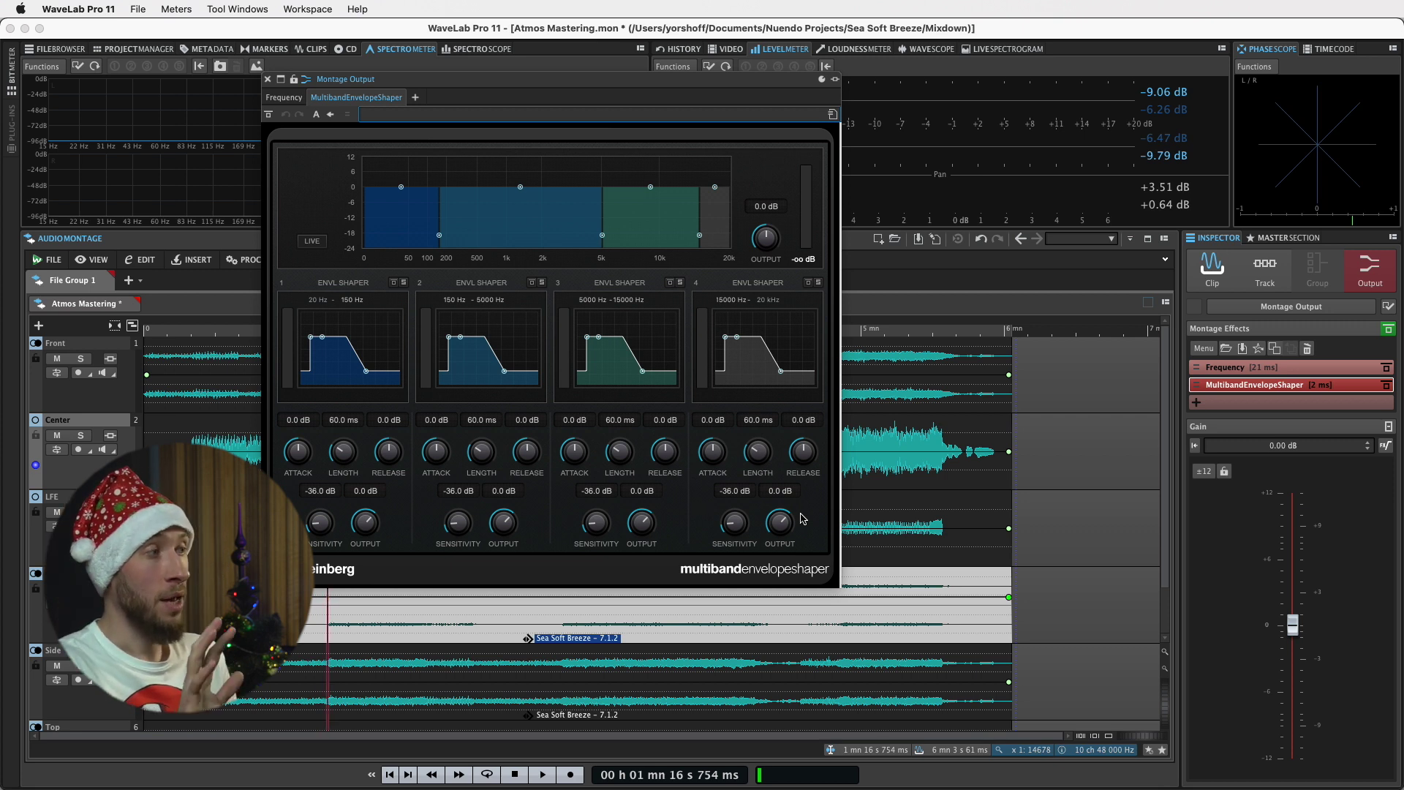
# Step: Replace the second Montage Output effect with the Steinberg Brickwall Limiter and set its threshold to -1 dB
pyautogui.moveTo(1279, 389)
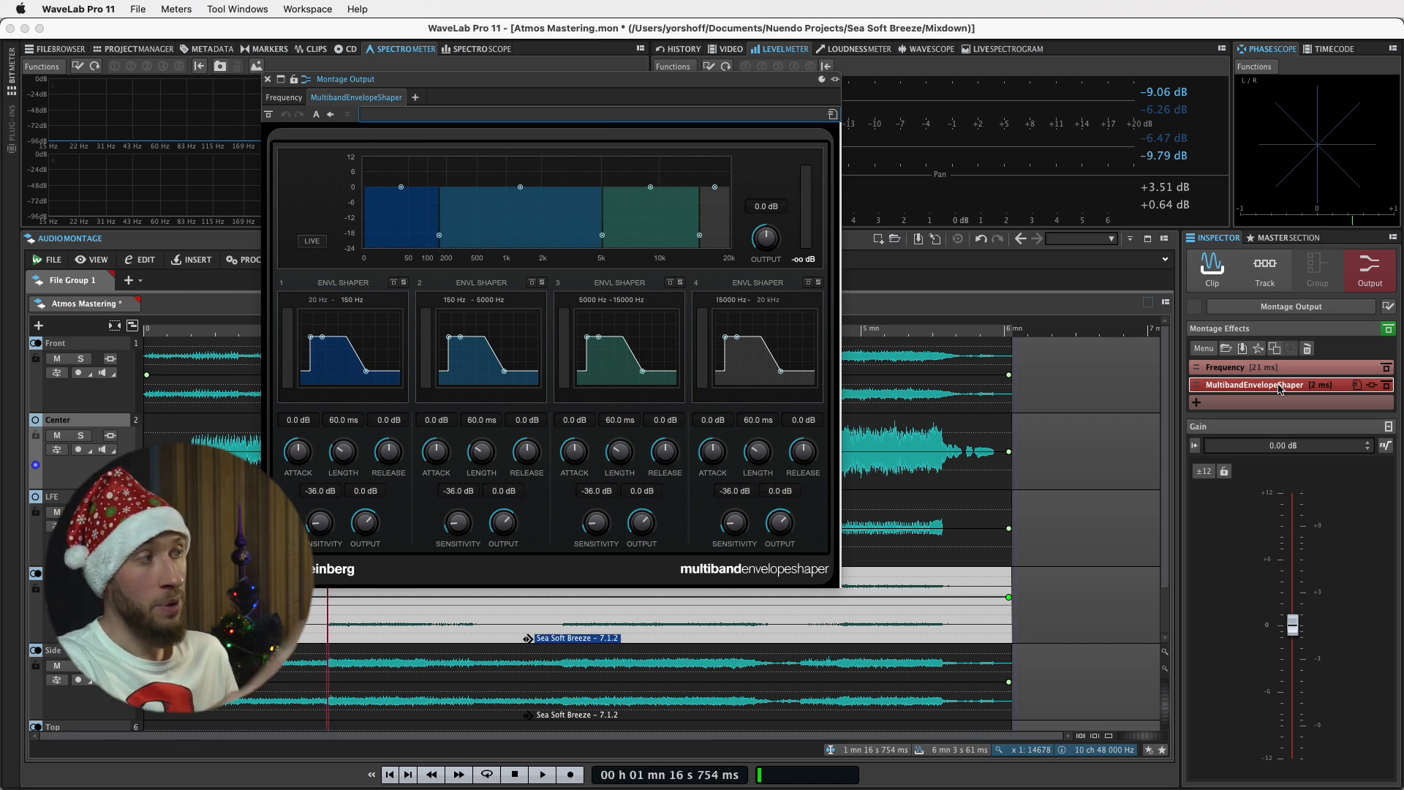
pyautogui.click(1279, 388)
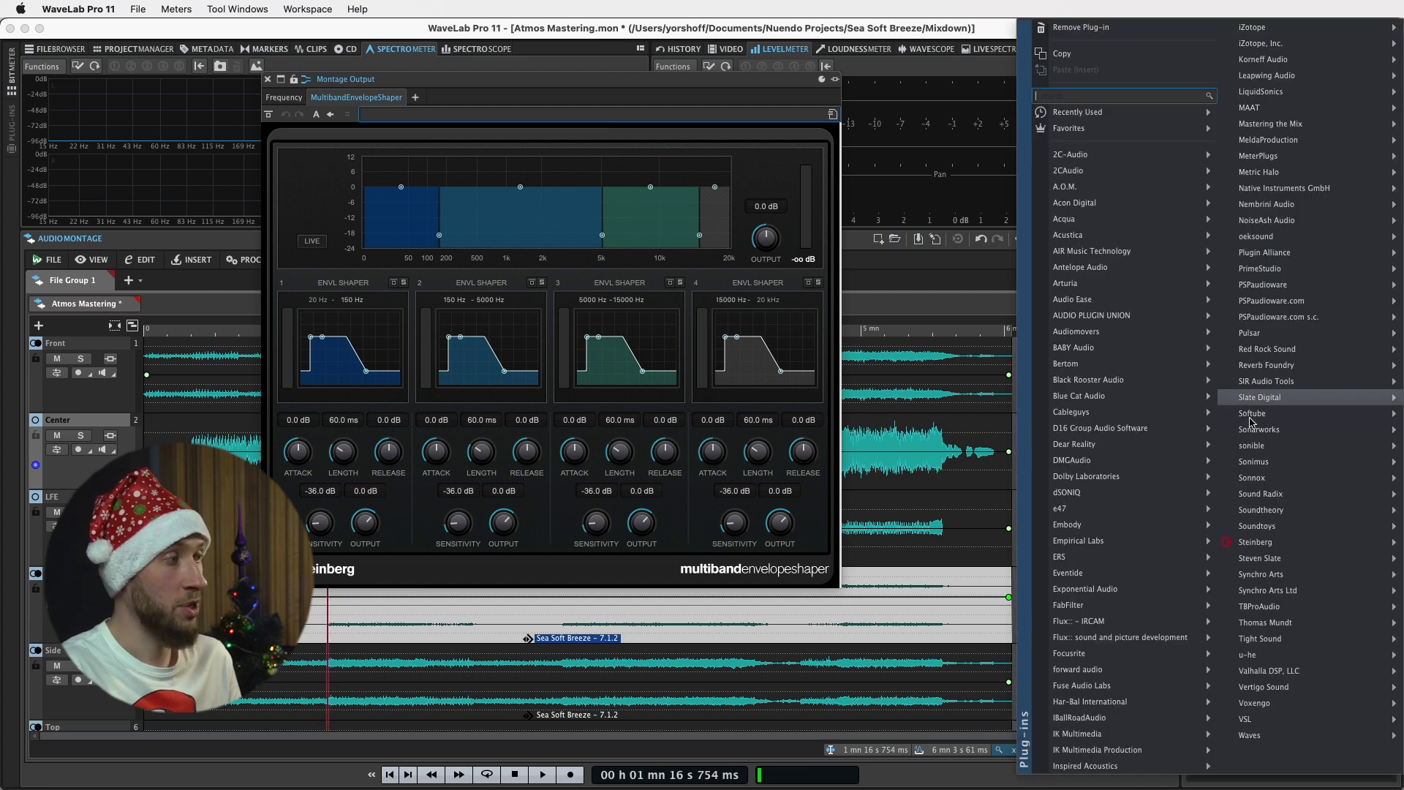
pyautogui.moveTo(1254, 542)
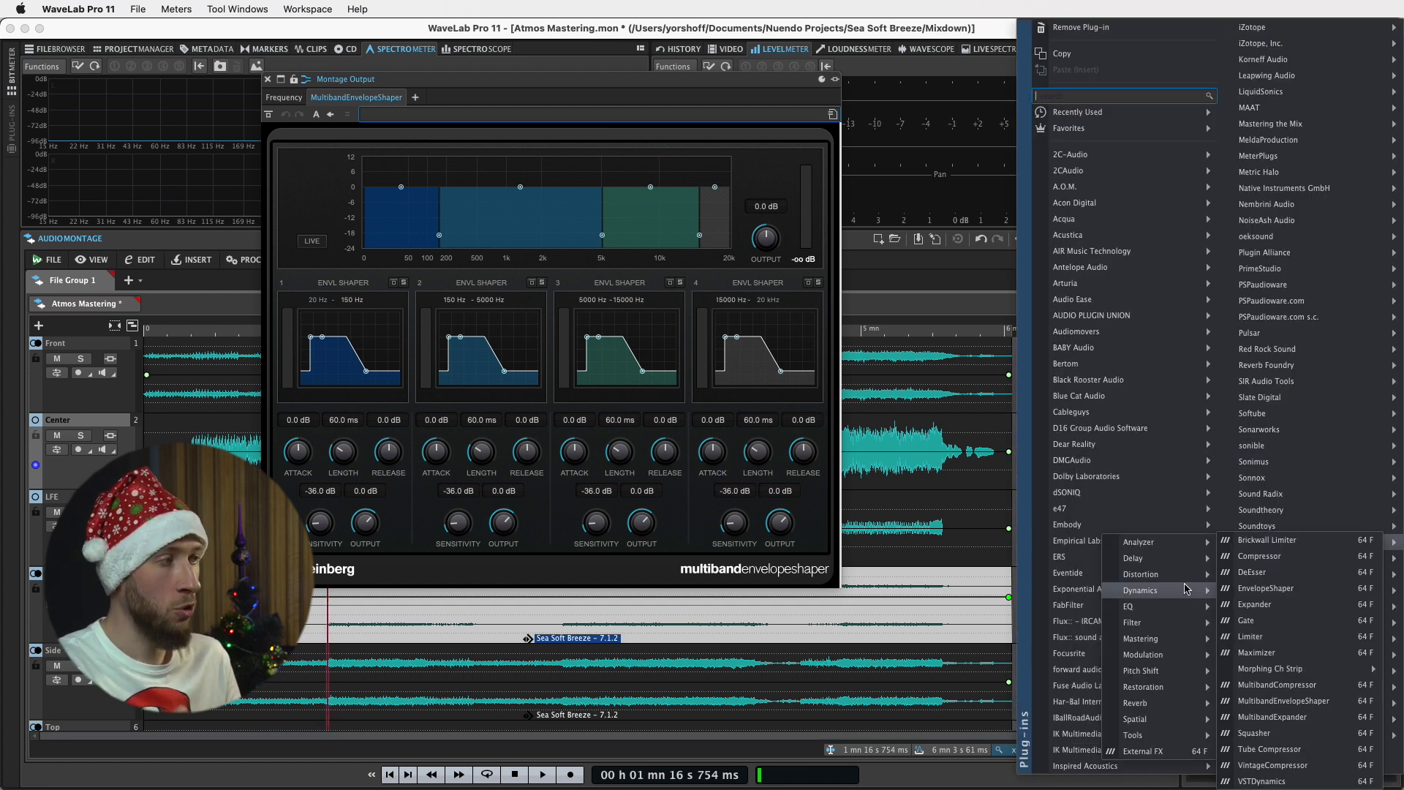
pyautogui.moveTo(1176, 595)
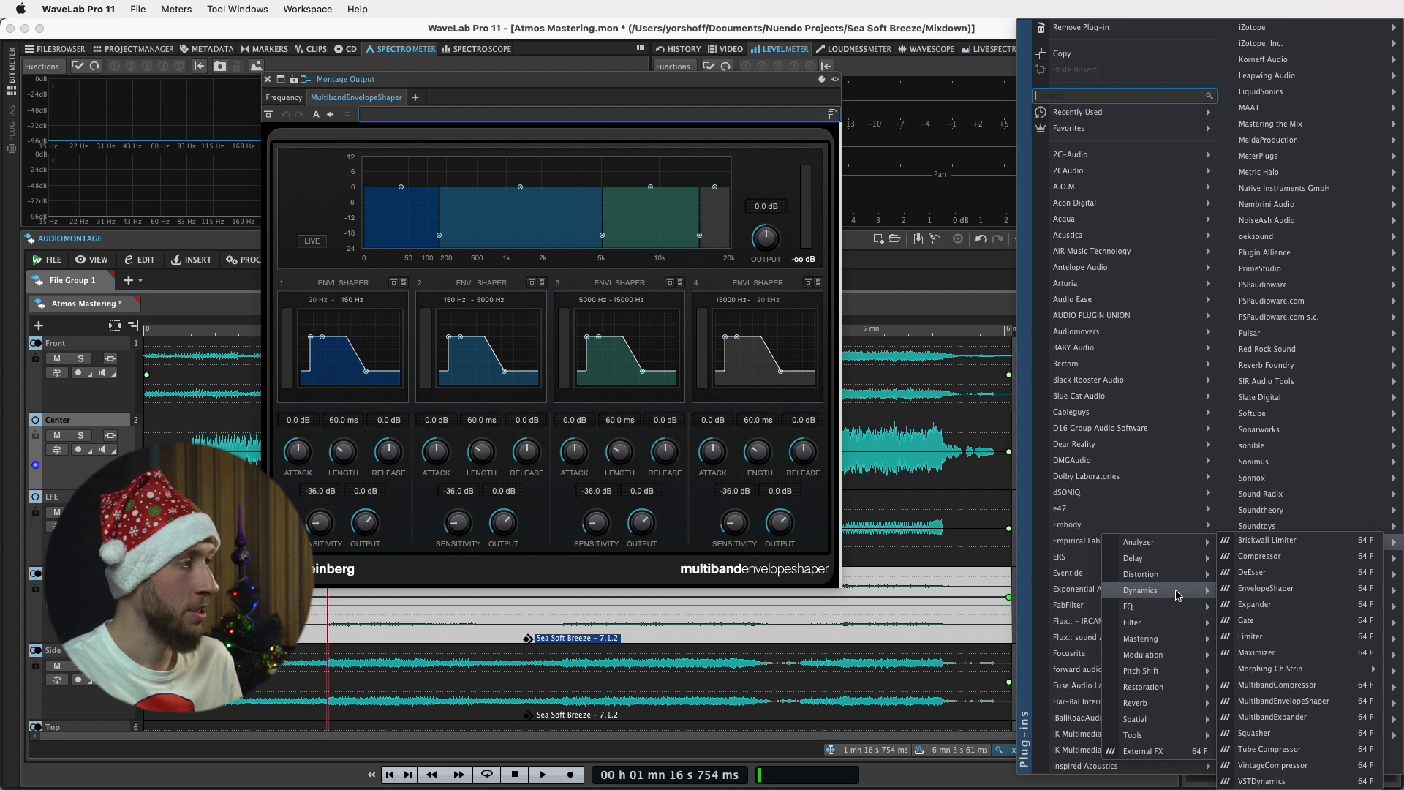
pyautogui.click(1267, 539)
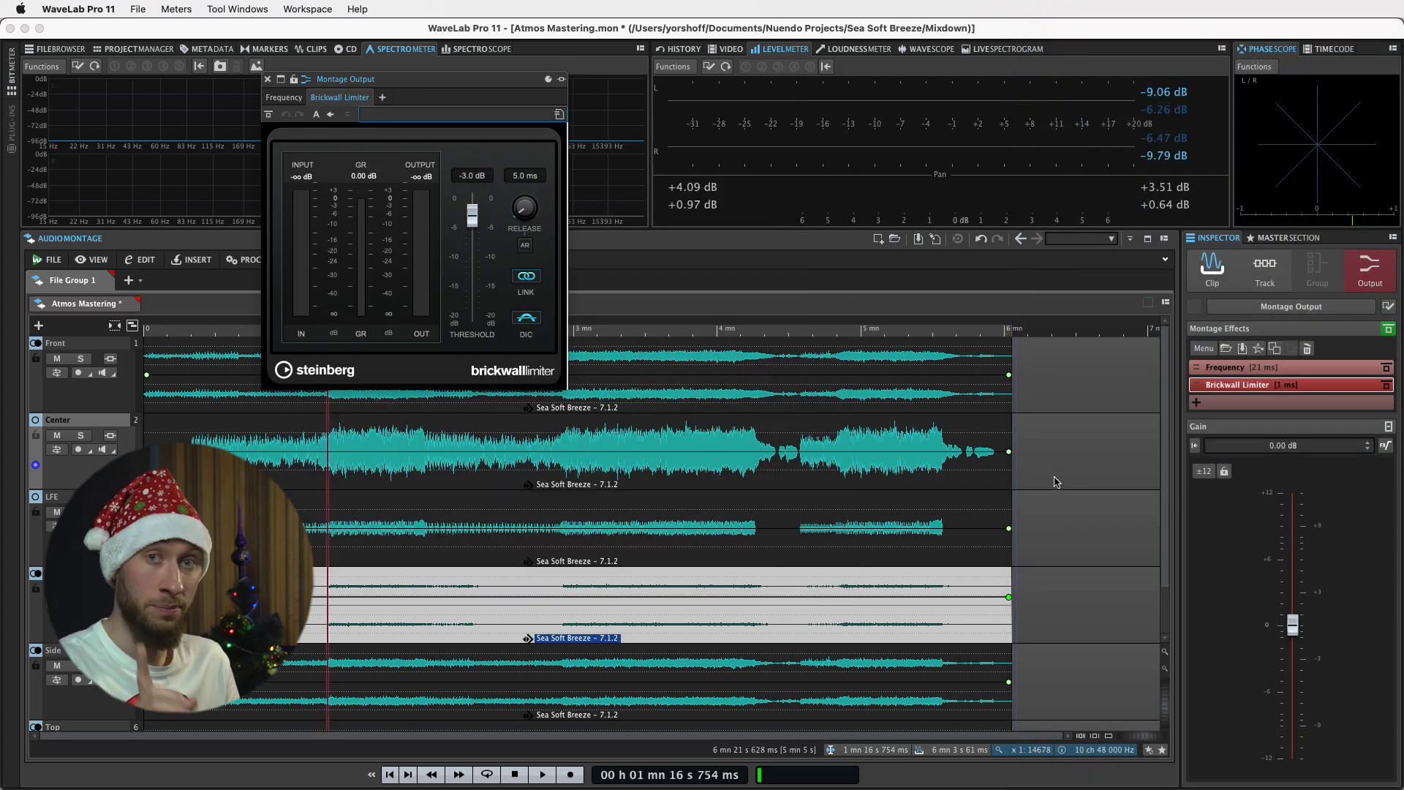
pyautogui.click(475, 175)
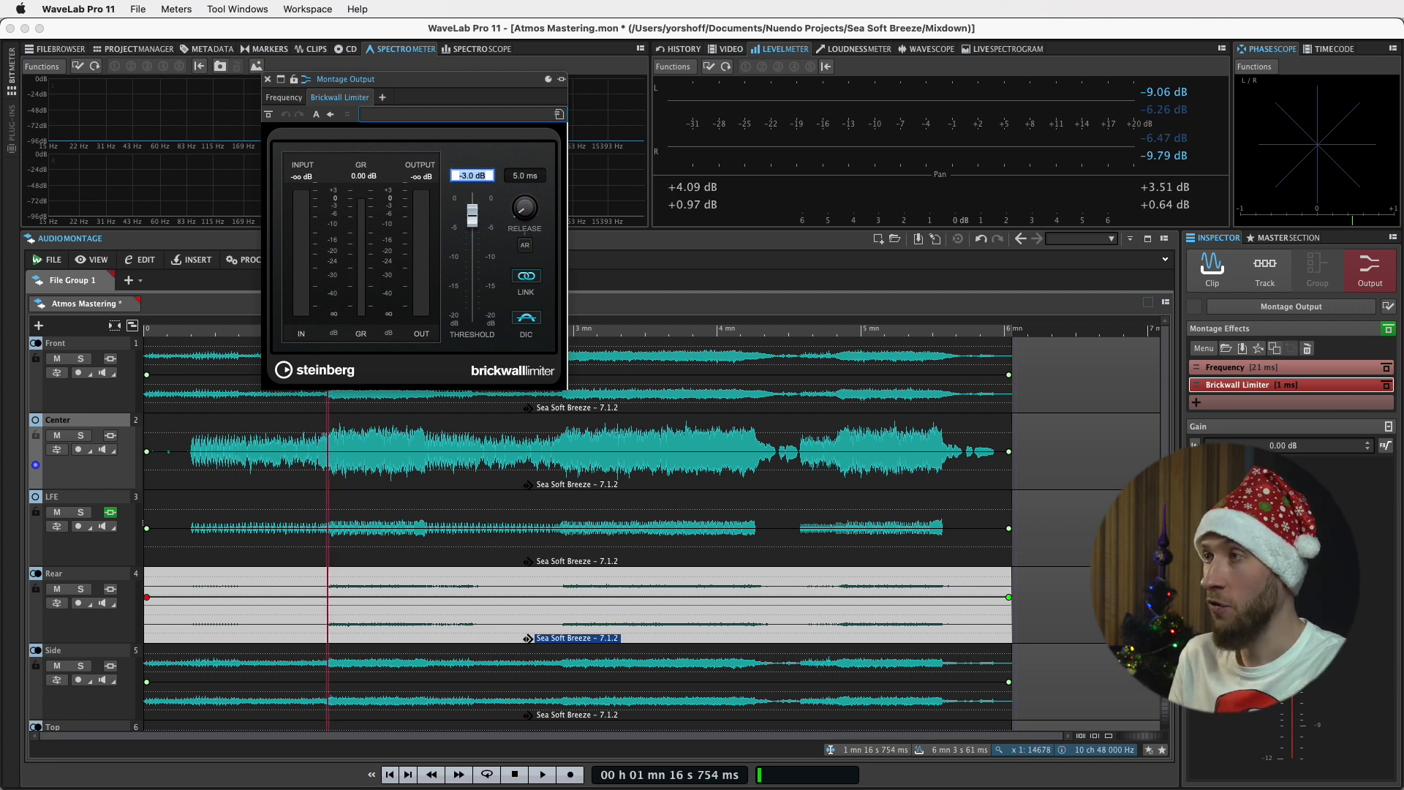
pyautogui.write('-1')
pyautogui.press('Return')
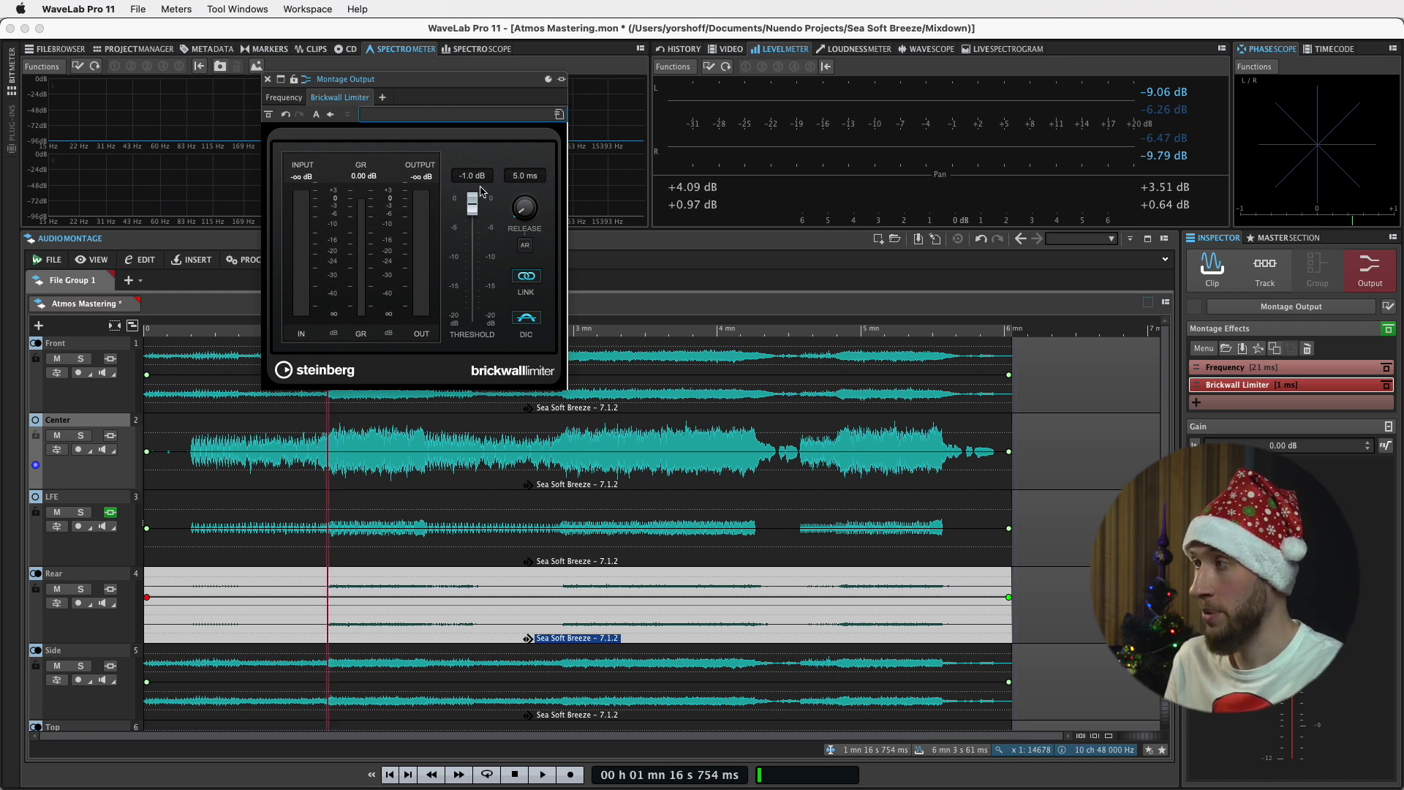
# Step: Insert the Steinberg Maximizer between Frequency and Brickwall Limiter on the Montage Output
pyautogui.click(1237, 393)
pyautogui.click(1240, 386)
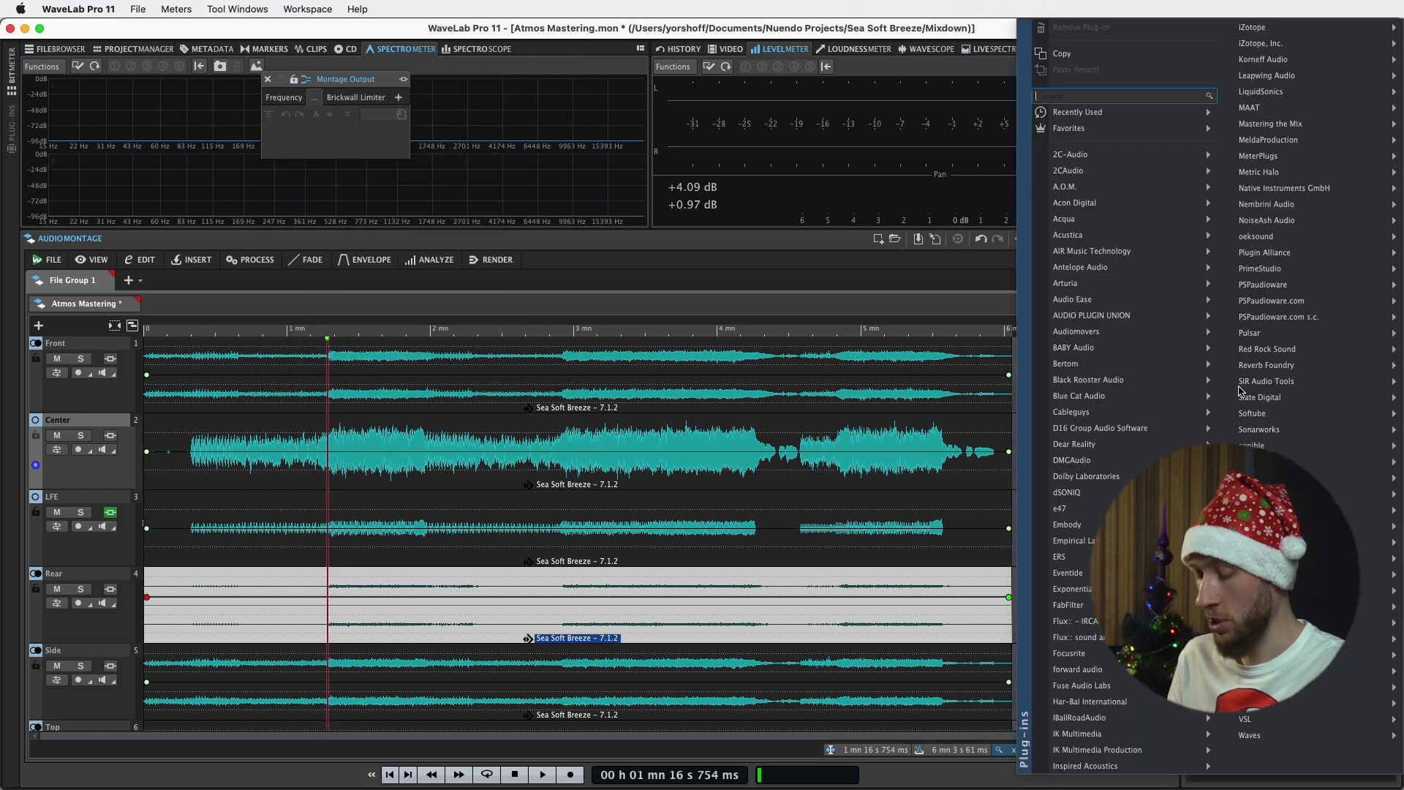
pyautogui.write('maxi')
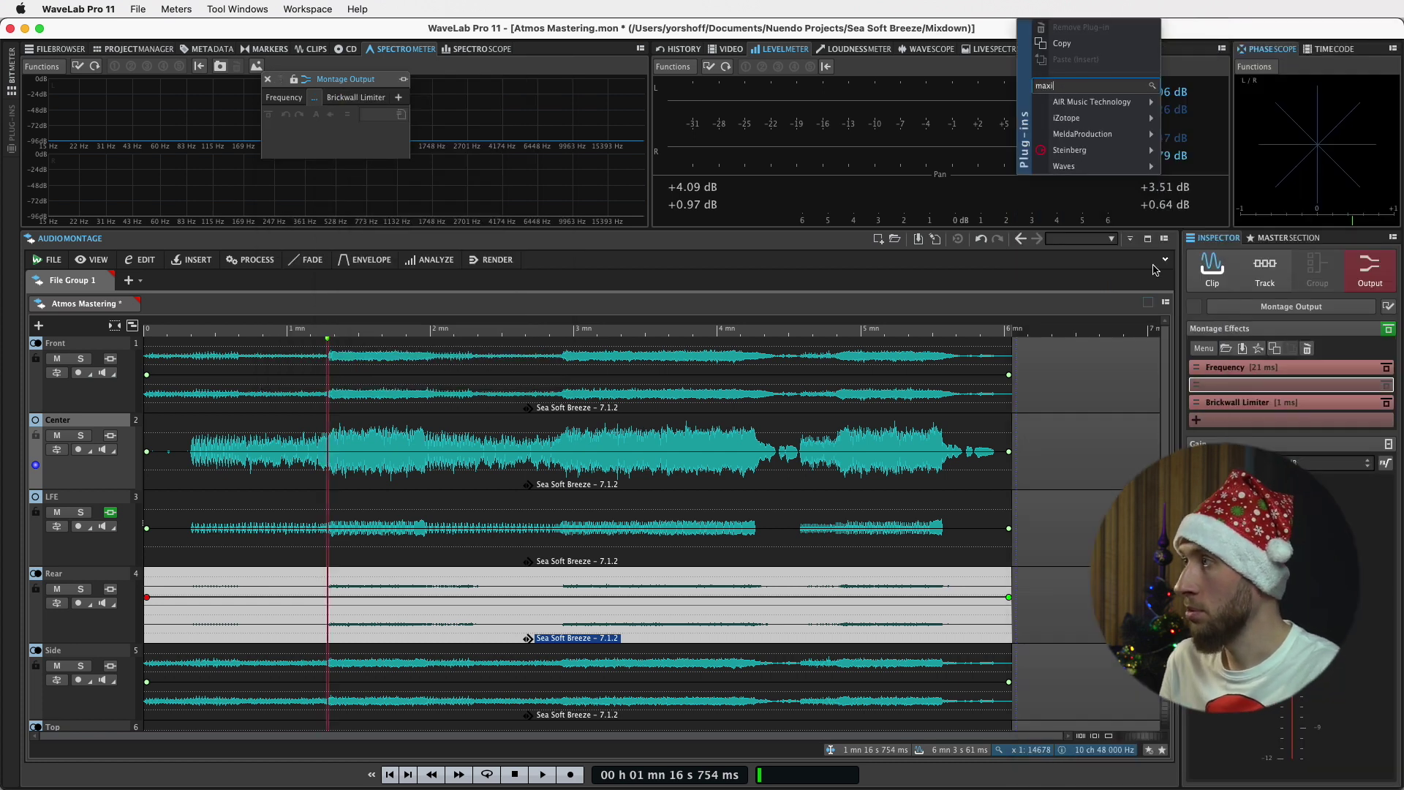
pyautogui.moveTo(1141, 150)
pyautogui.moveTo(1189, 151)
pyautogui.click(1272, 150)
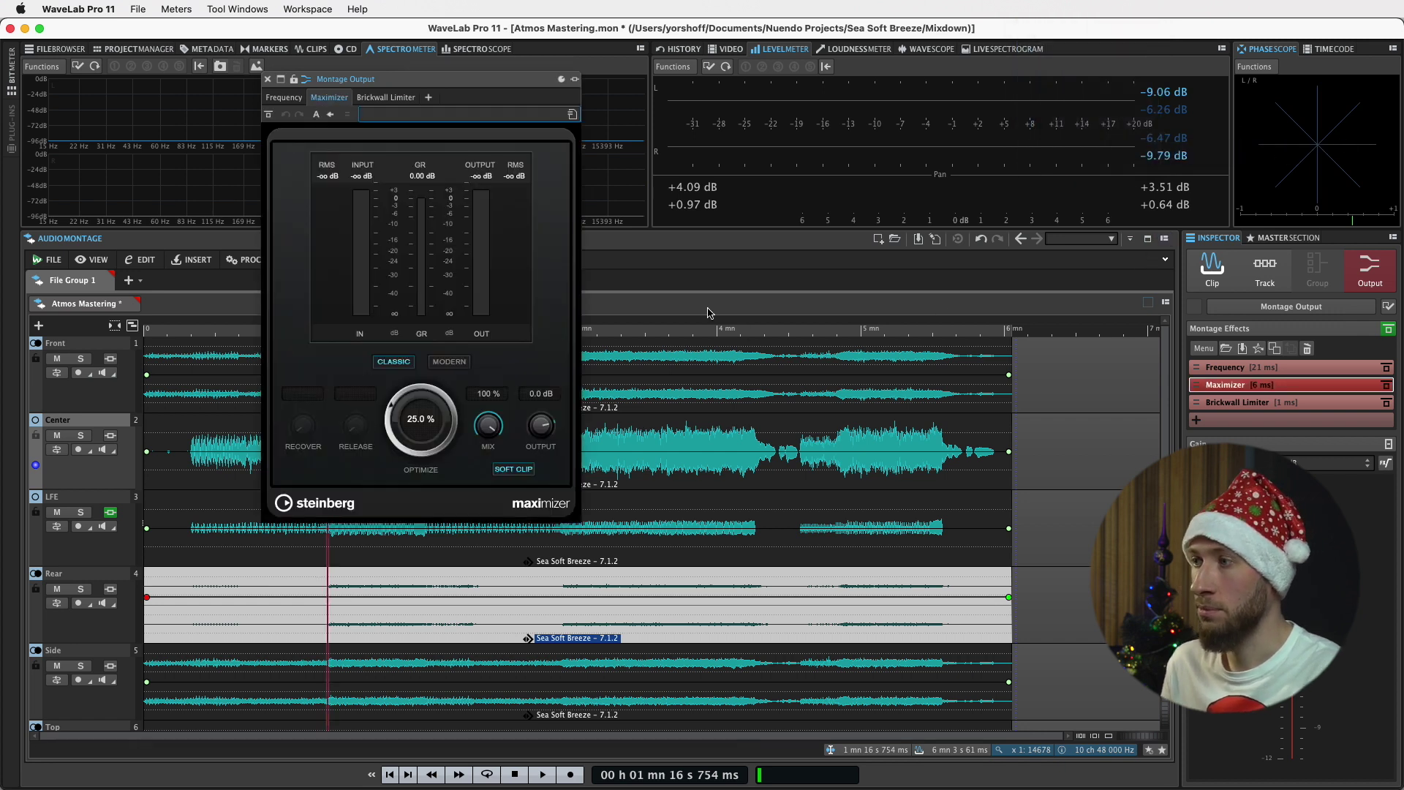
# Step: Switch the Maximizer to Modern mode and set Optimize to 0 %
pyautogui.click(459, 369)
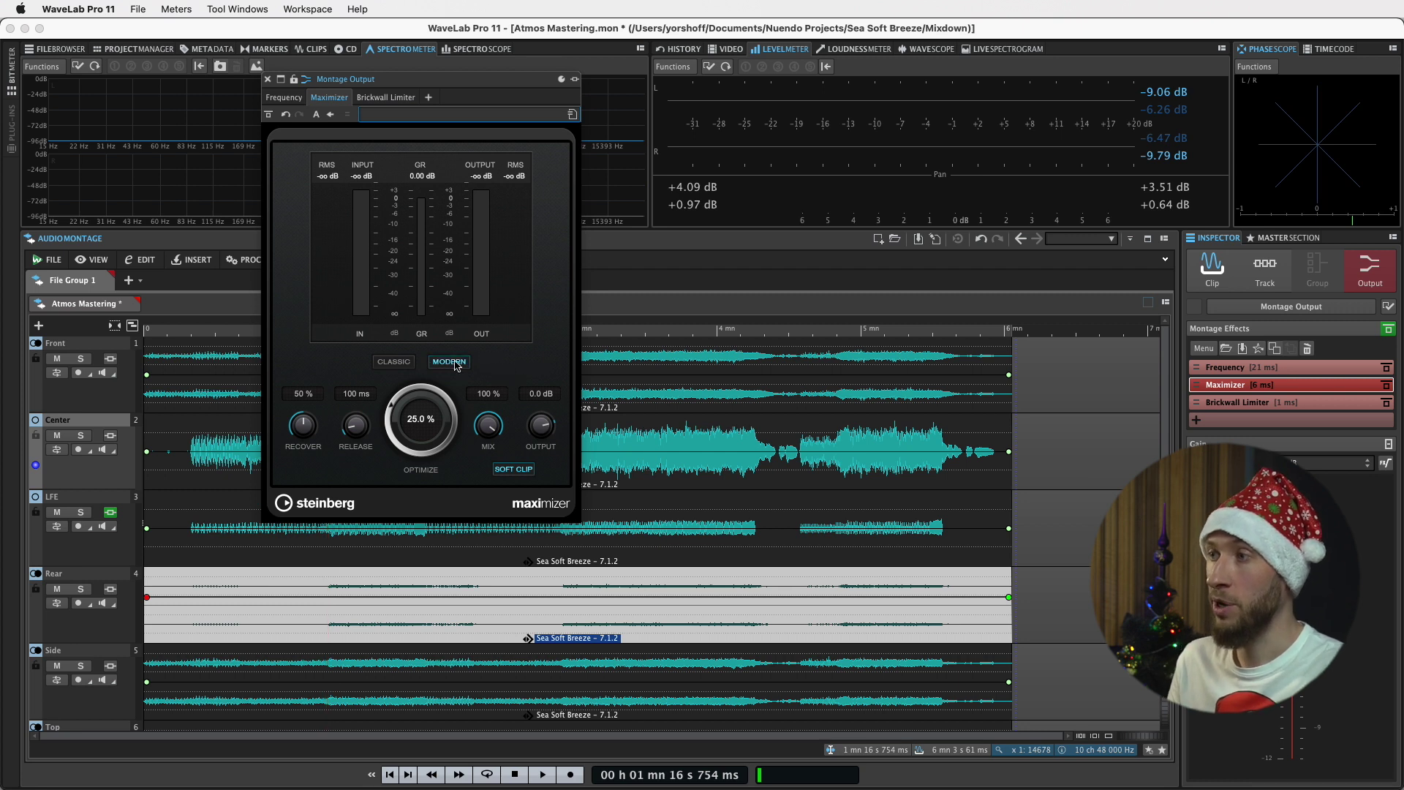
pyautogui.click(420, 419)
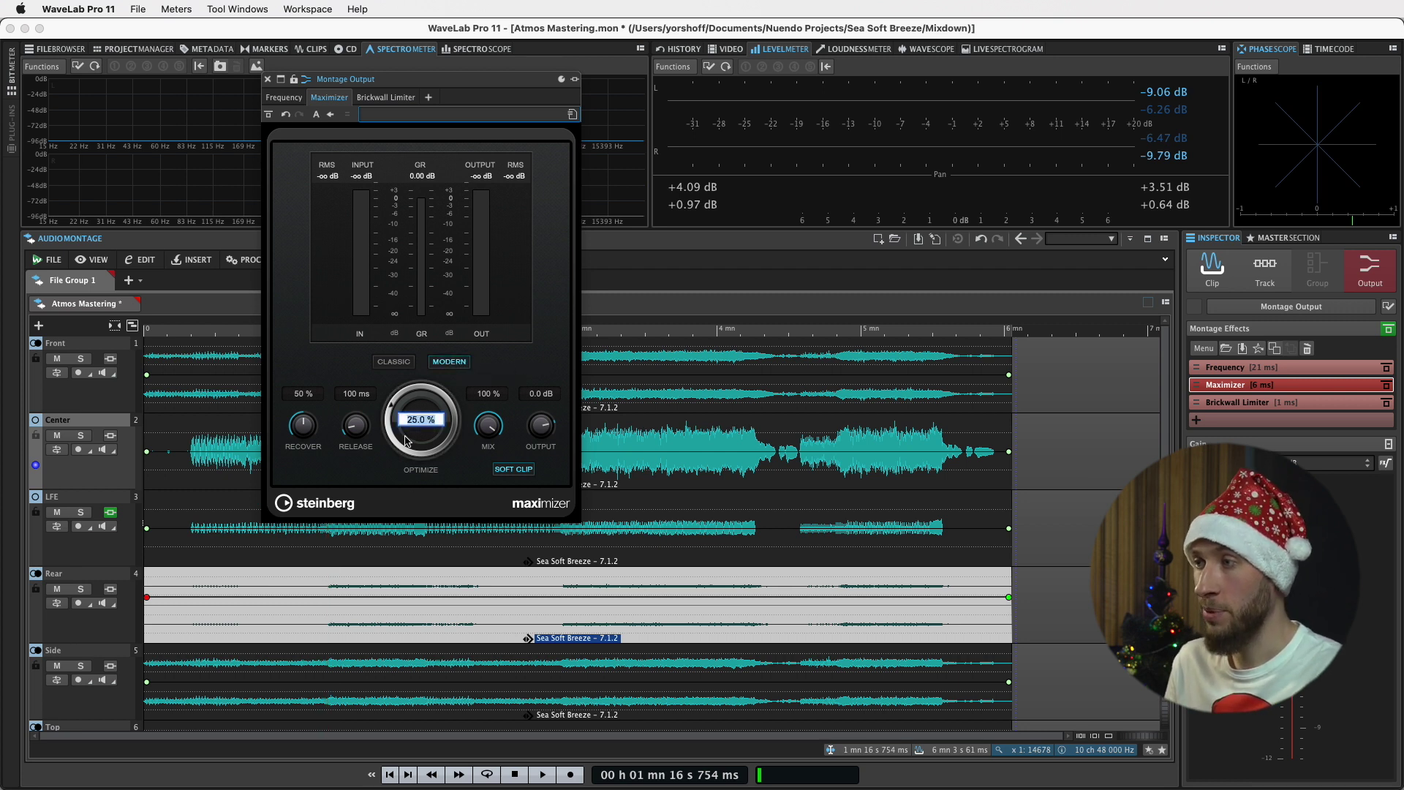
pyautogui.write('0')
pyautogui.press('Return')
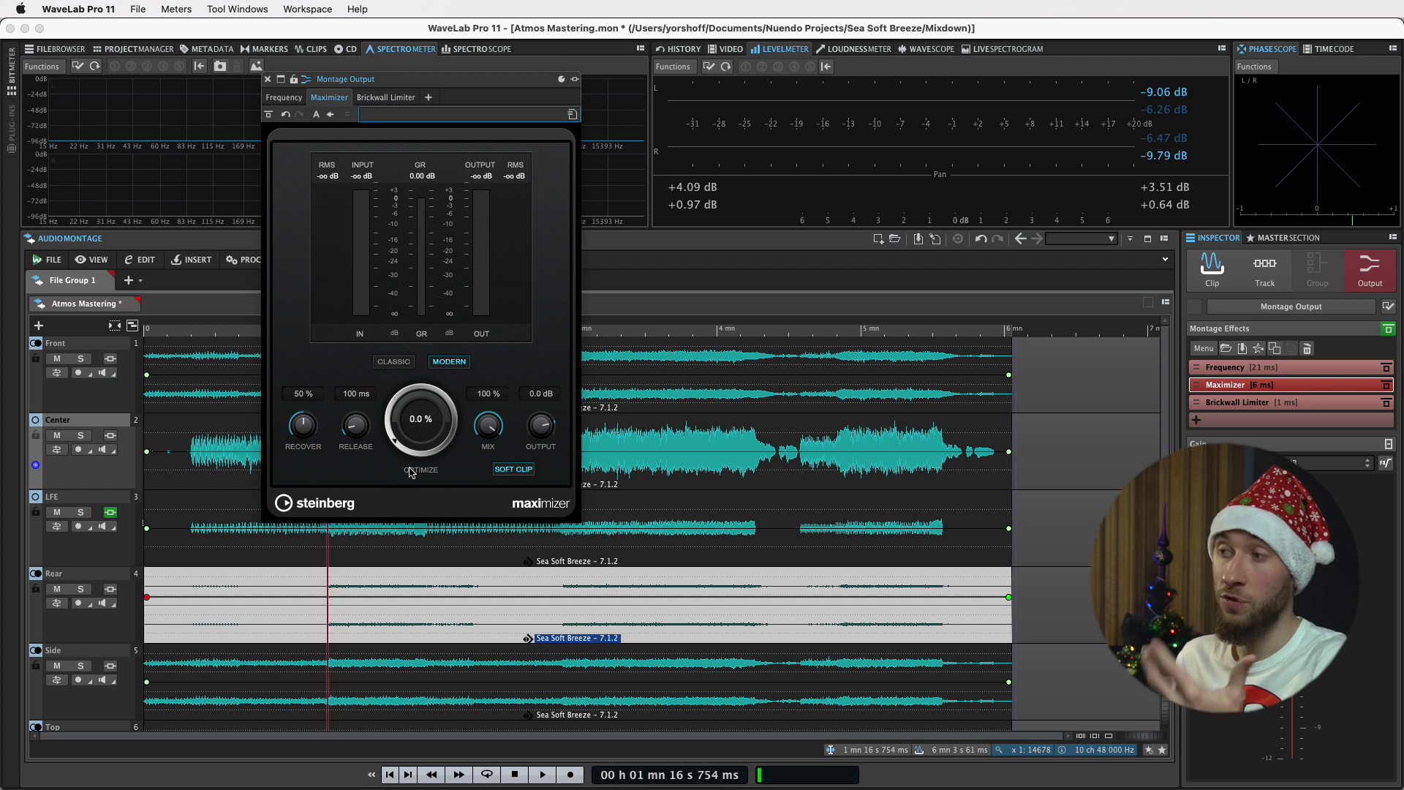
# Step: Raise the Maximizer's Optimize amount during playback and set it to 28 %
pyautogui.press('space')
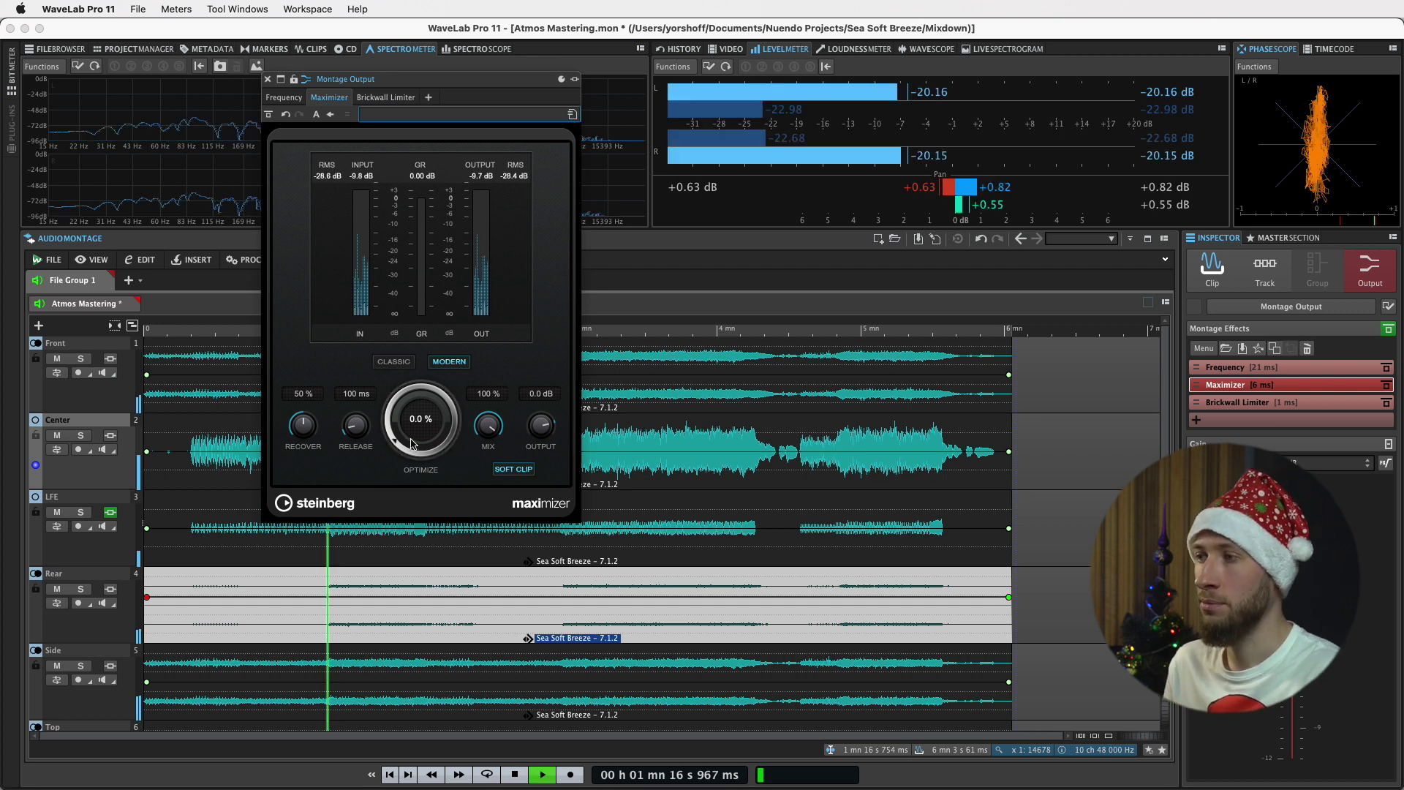
pyautogui.moveTo(407, 454); pyautogui.dragTo(403, 416)
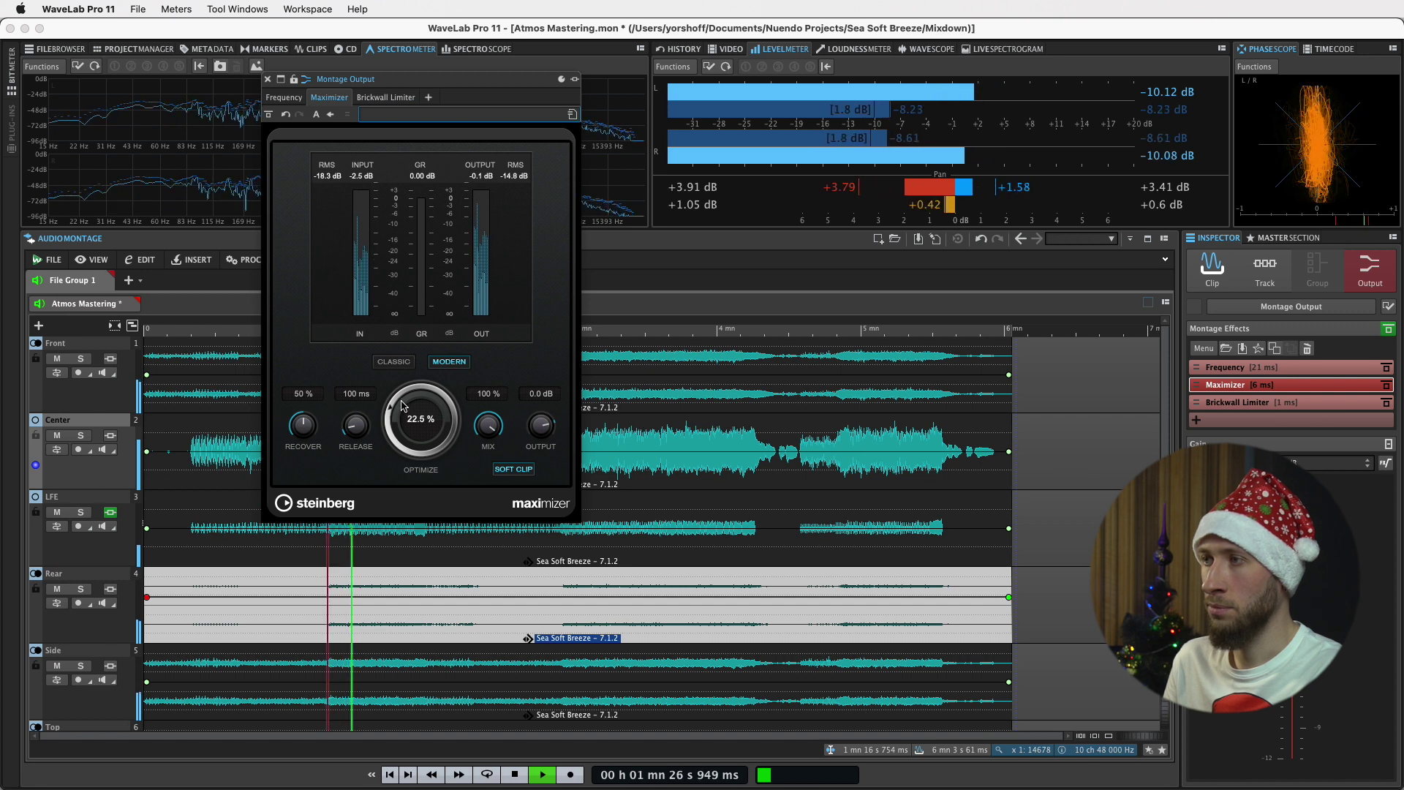
pyautogui.doubleClick(401, 418)
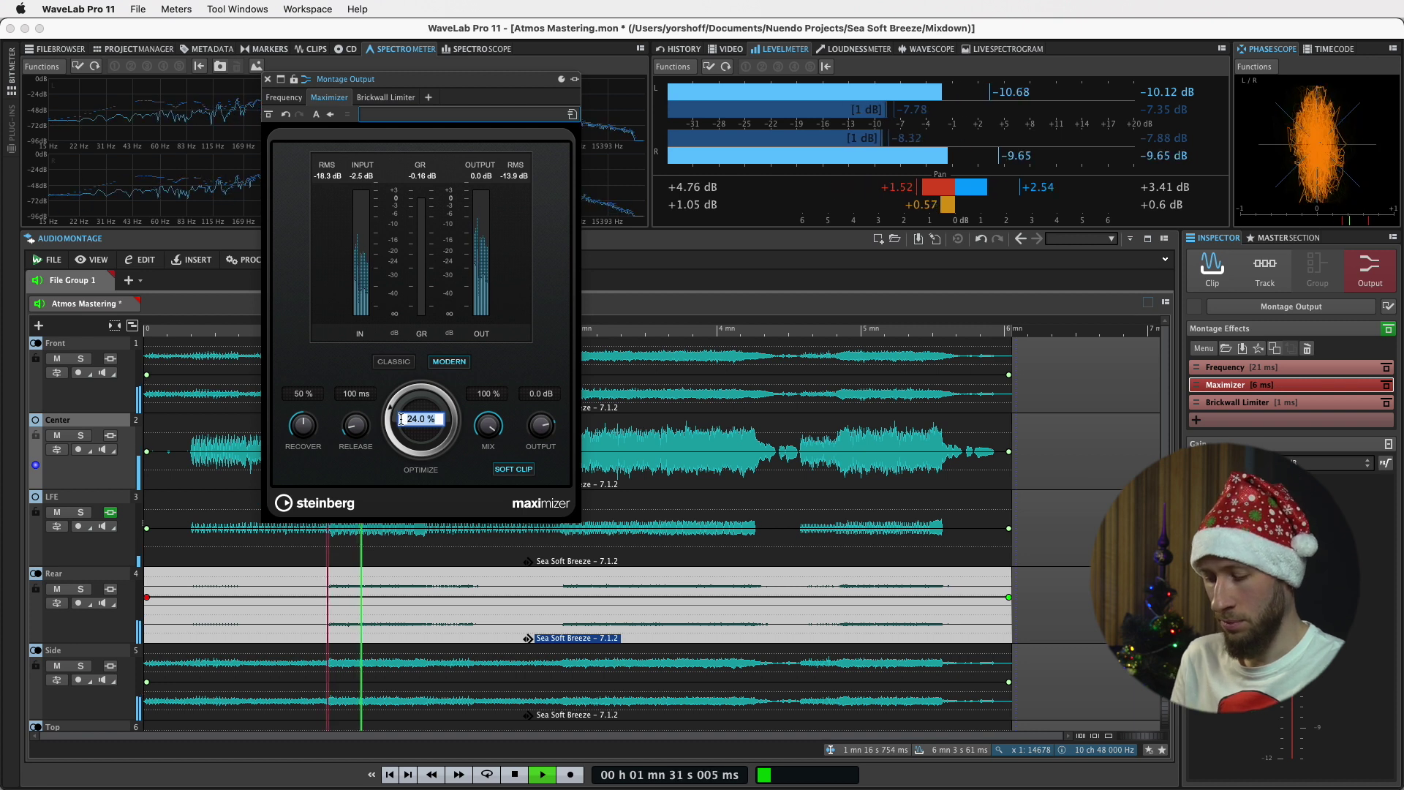
pyautogui.write('28')
pyautogui.press('Return')
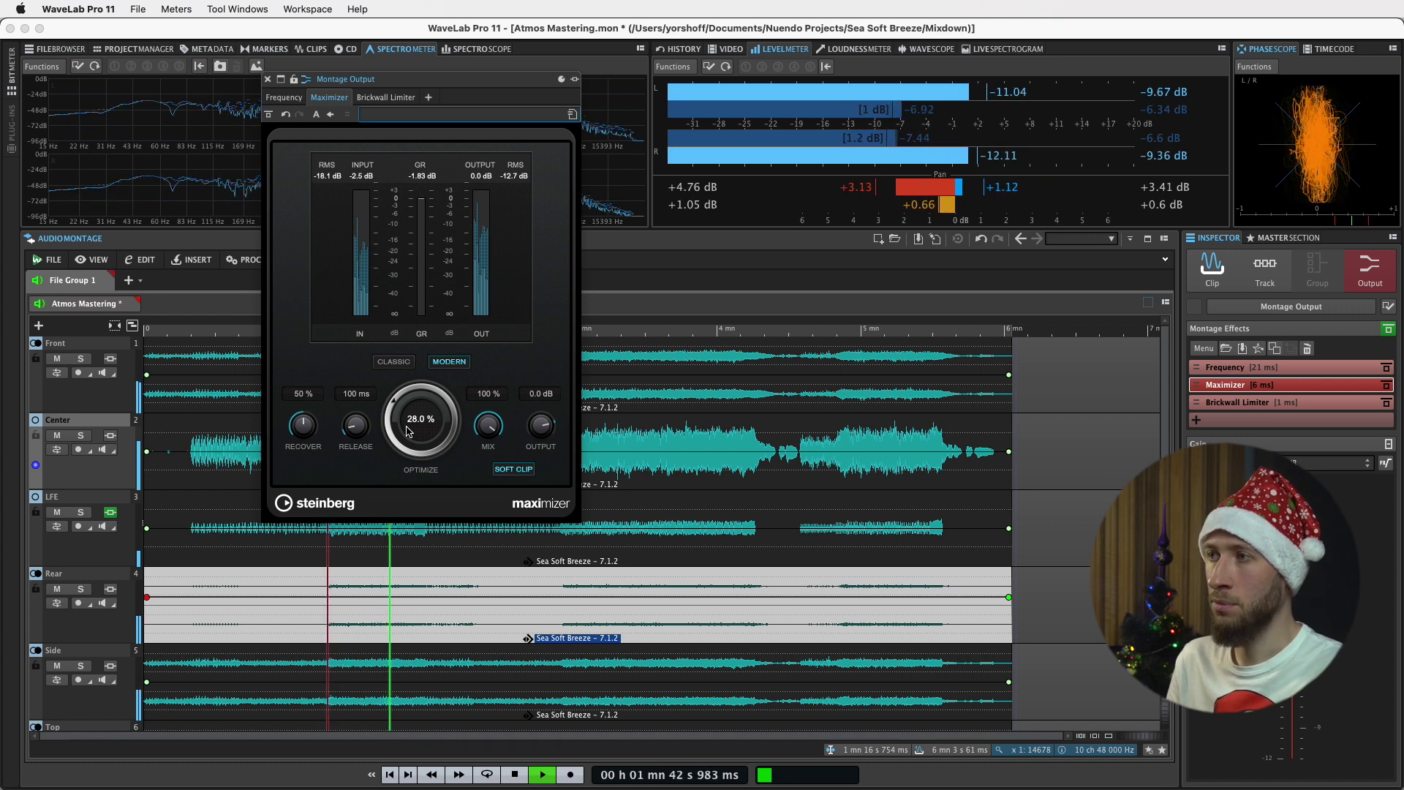
pyautogui.press('space')
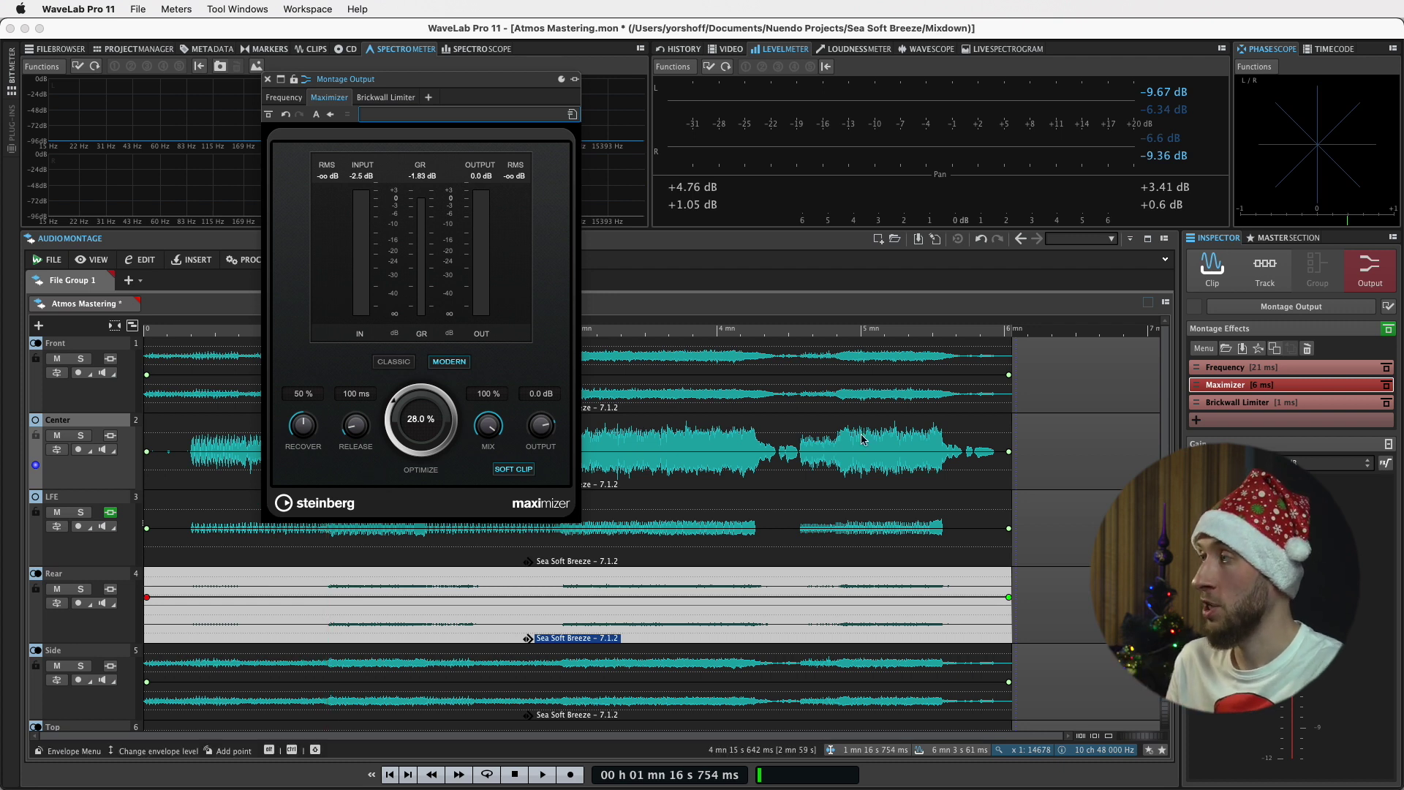
# Step: Open the Brickwall Limiter, reset its input peak reading, and play the mix to check the limiting
pyautogui.click(1228, 404)
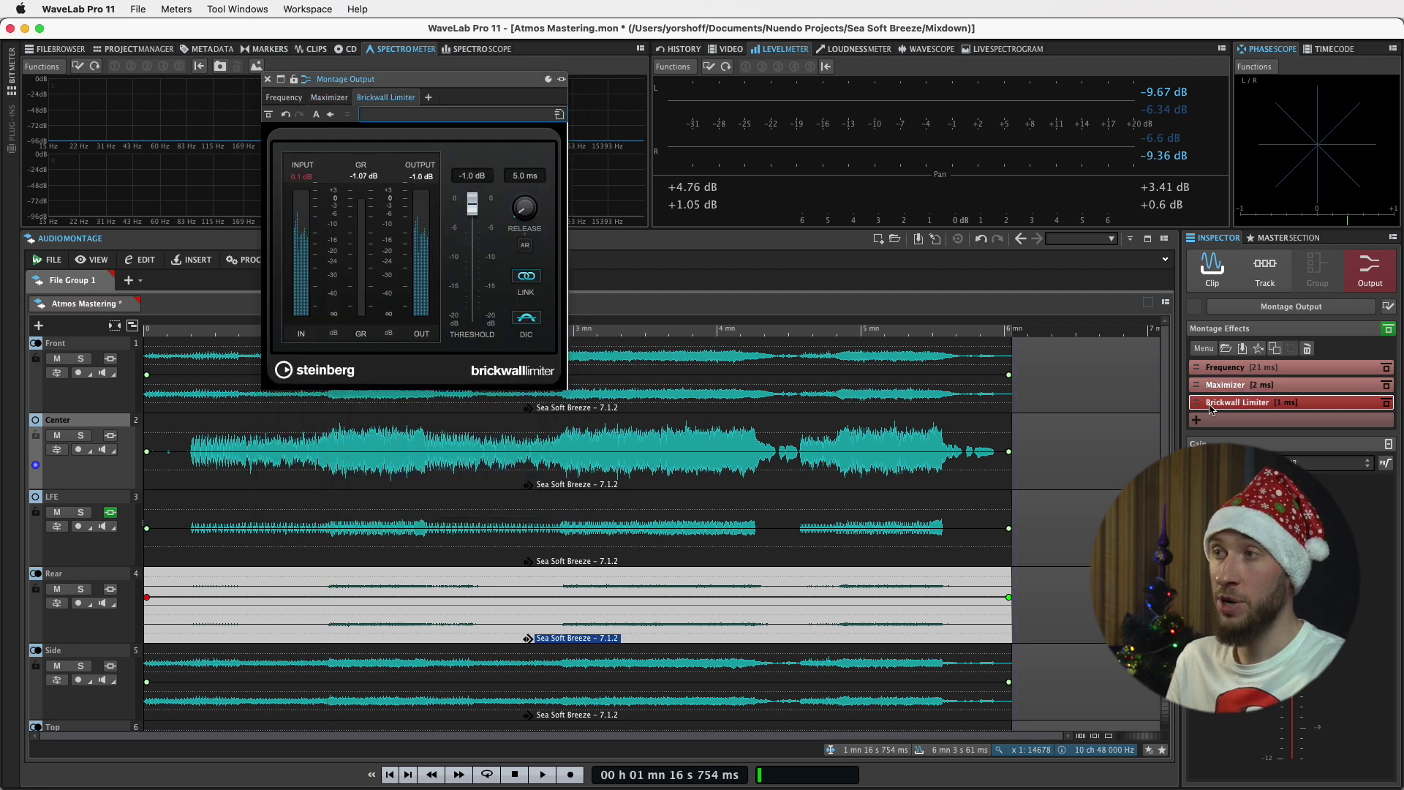
pyautogui.click(296, 179)
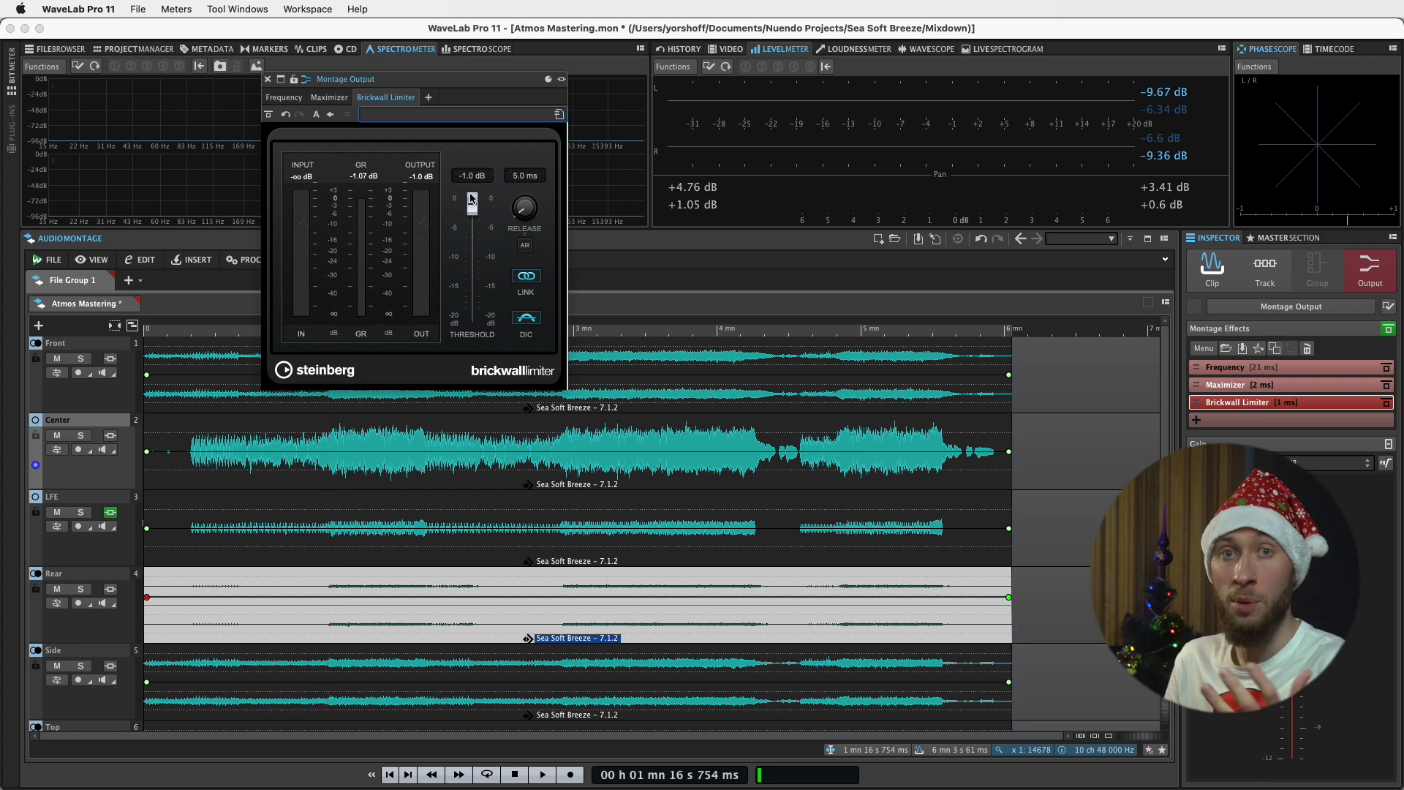
pyautogui.press('space')
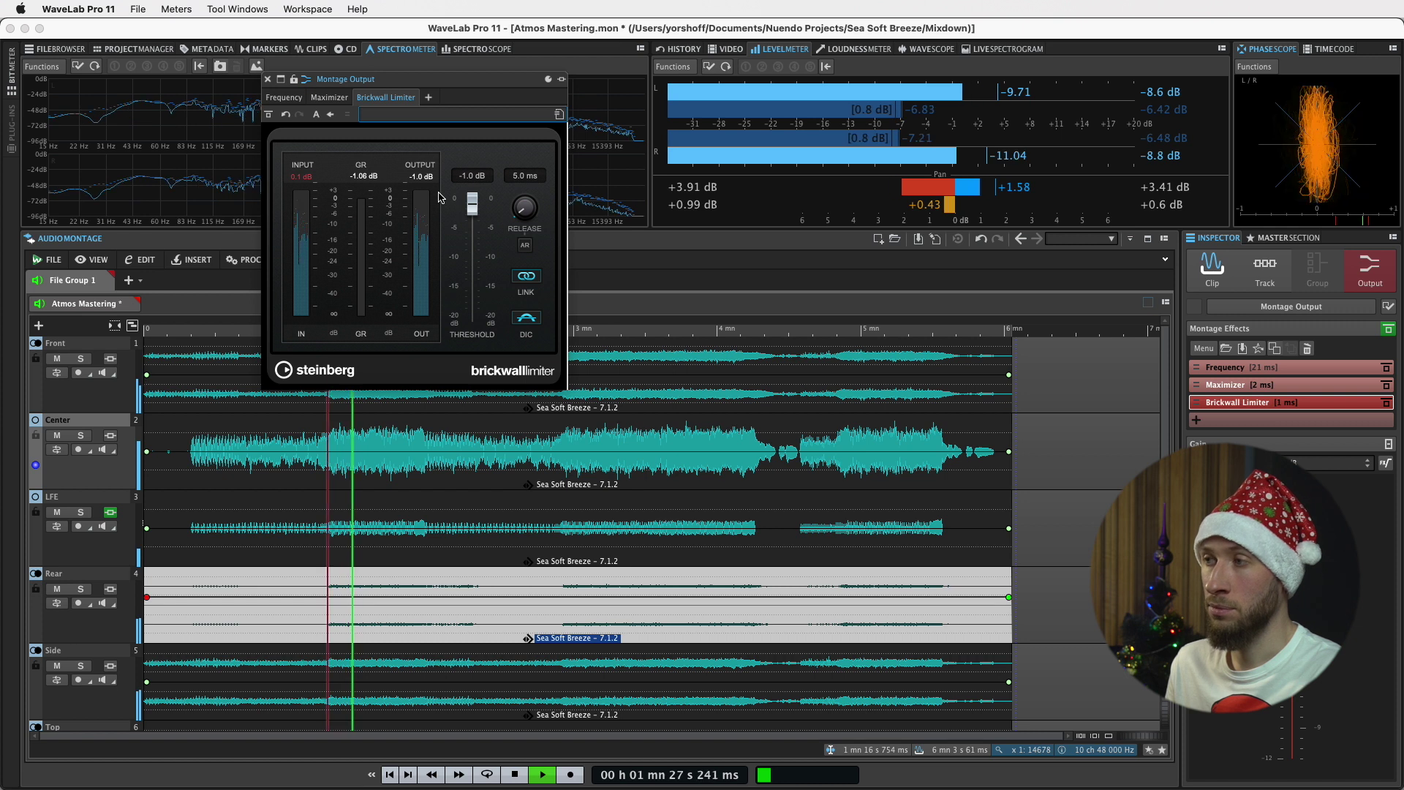
pyautogui.press('space')
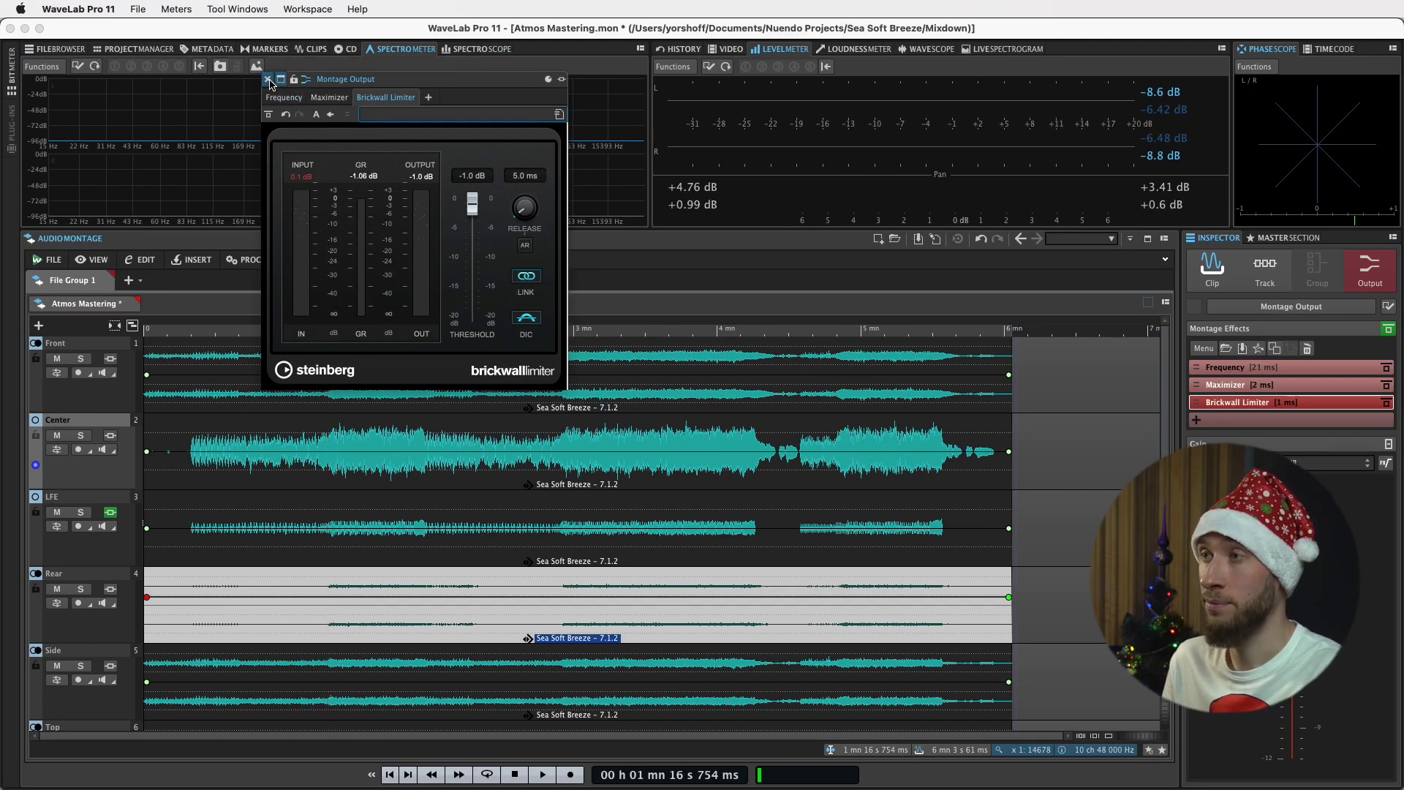
# Step: Close the Montage Output effects window, open SuperVision in the Master Section, and play the mix to check loudness and true peak
pyautogui.click(268, 79)
pyautogui.click(1288, 238)
pyautogui.click(1252, 369)
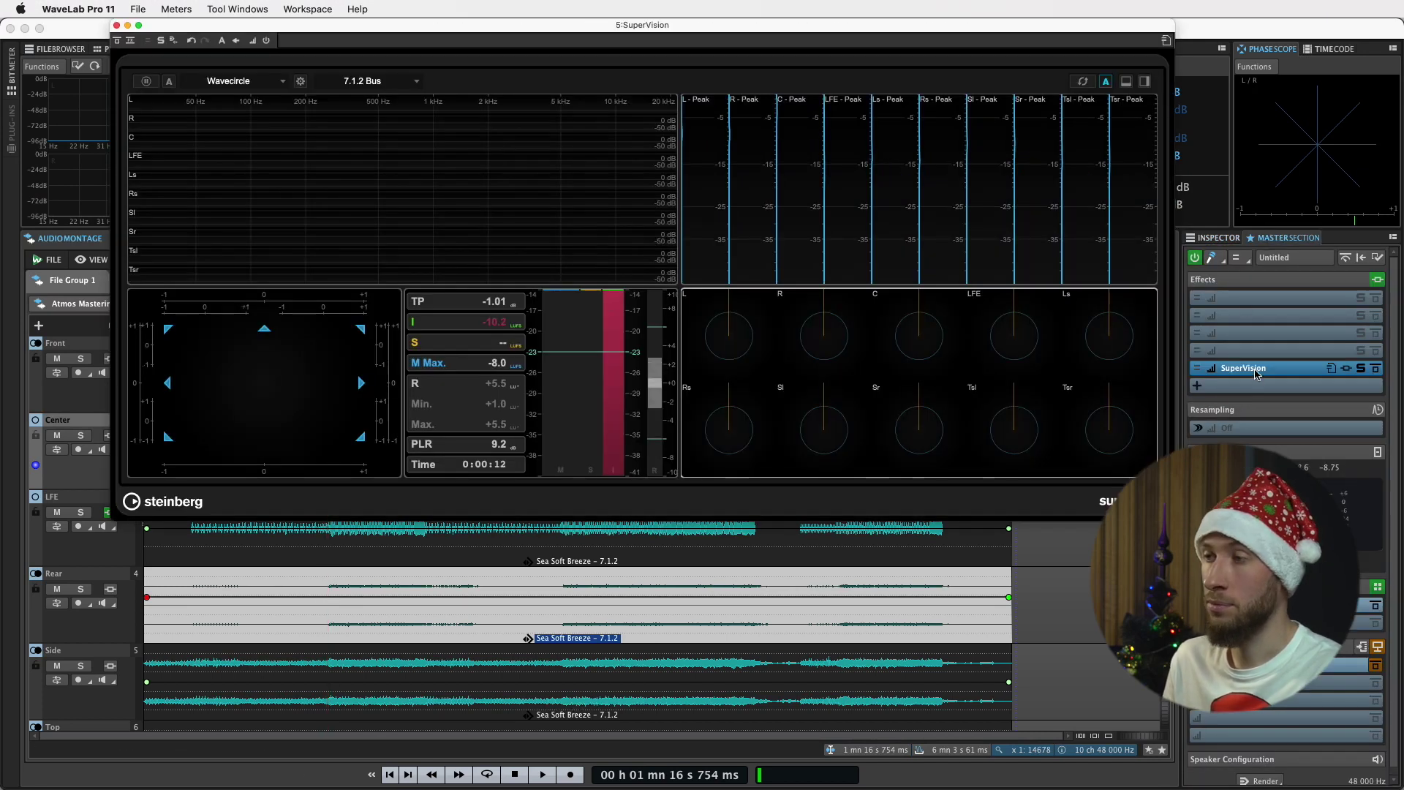
pyautogui.press('space')
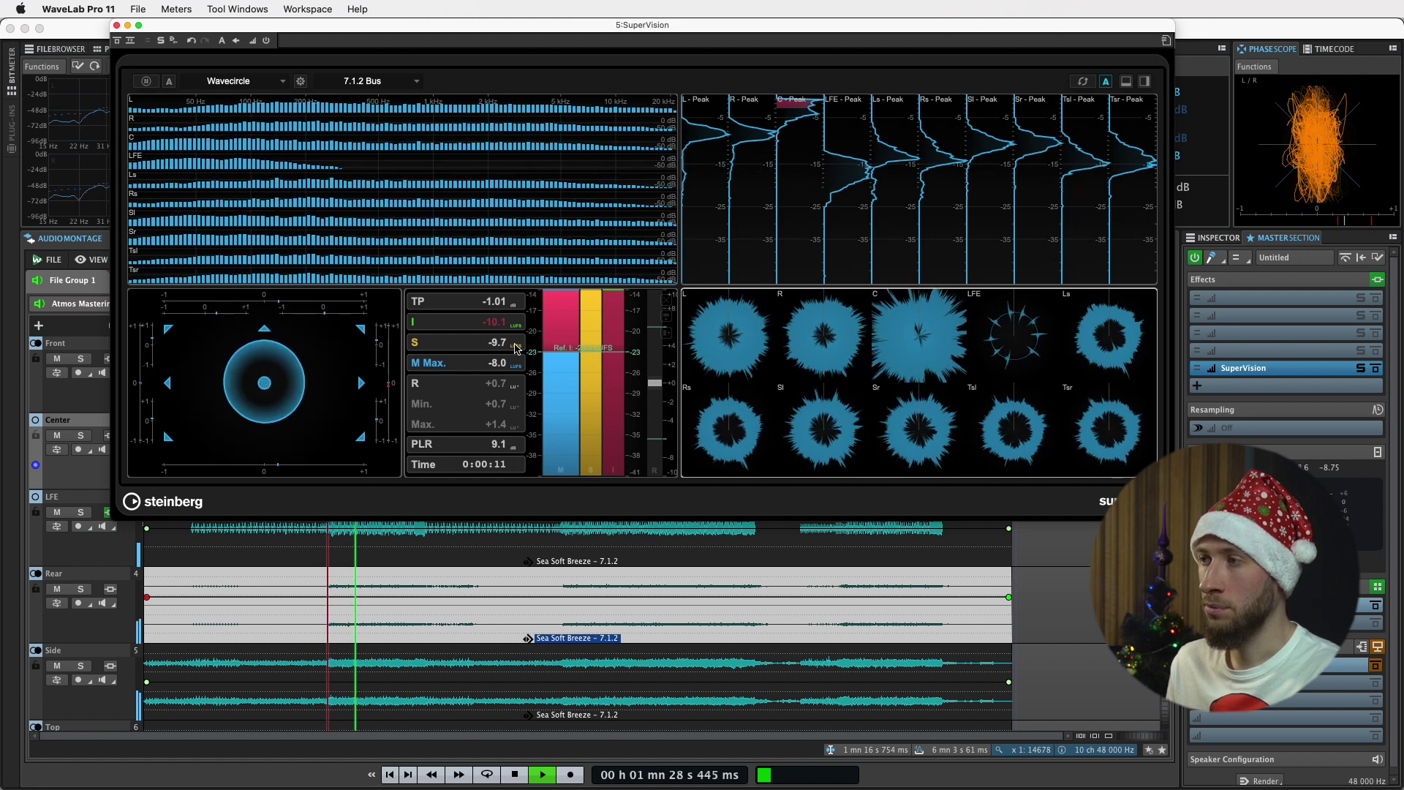
pyautogui.press('space')
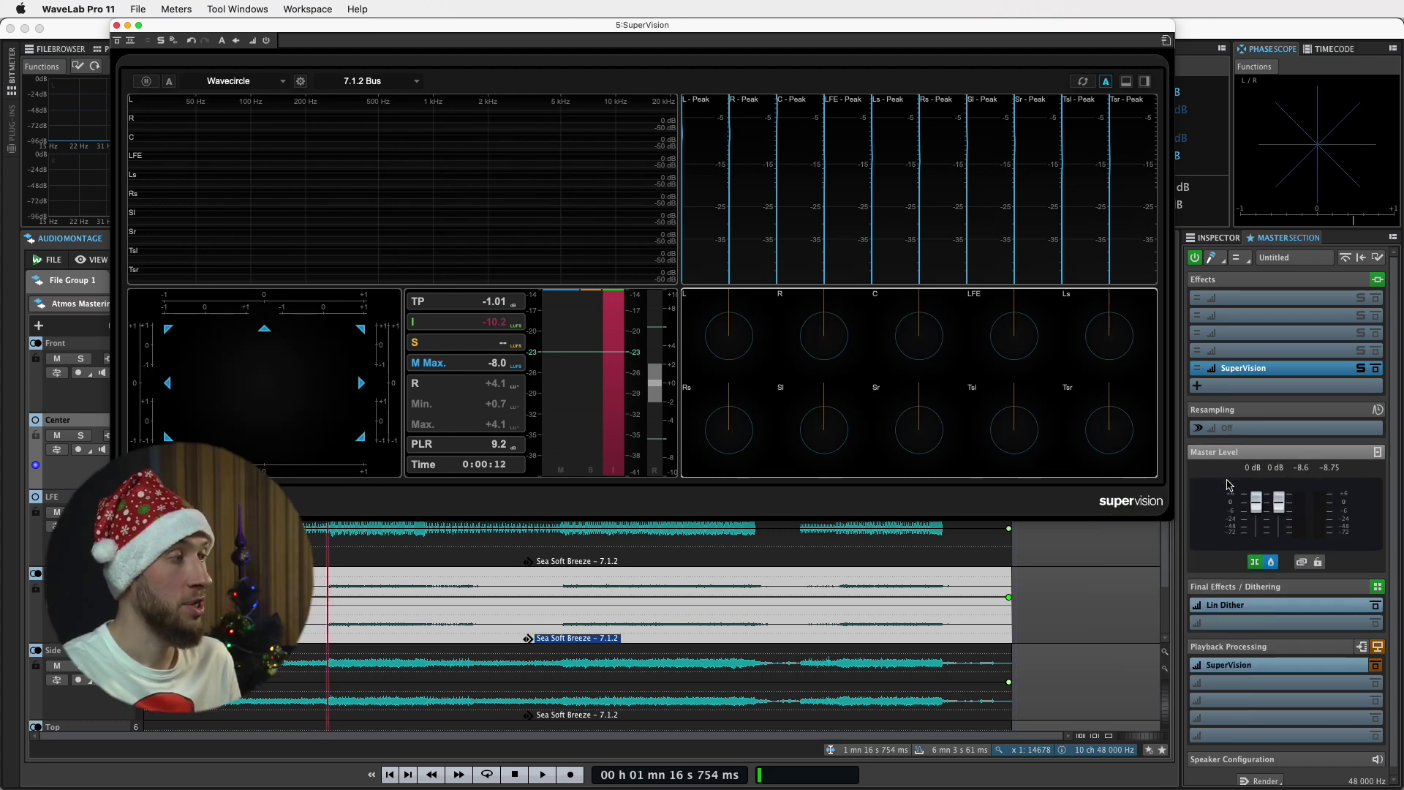
# Step: Set the Master Section monitoring to Default Channels, and reactivate the Mix to Stereo option to play the mix
pyautogui.click(1254, 562)
pyautogui.click(1255, 563)
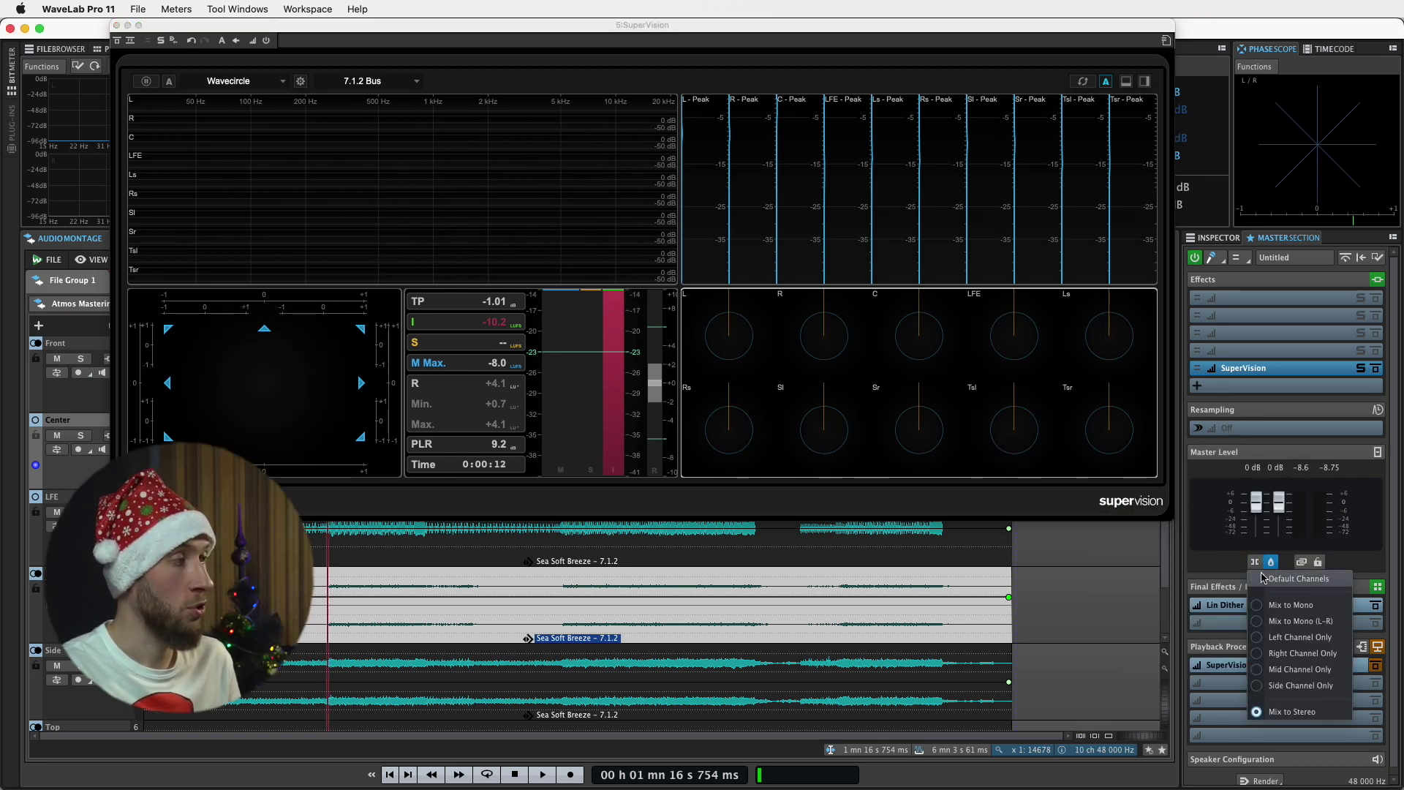
pyautogui.click(1281, 581)
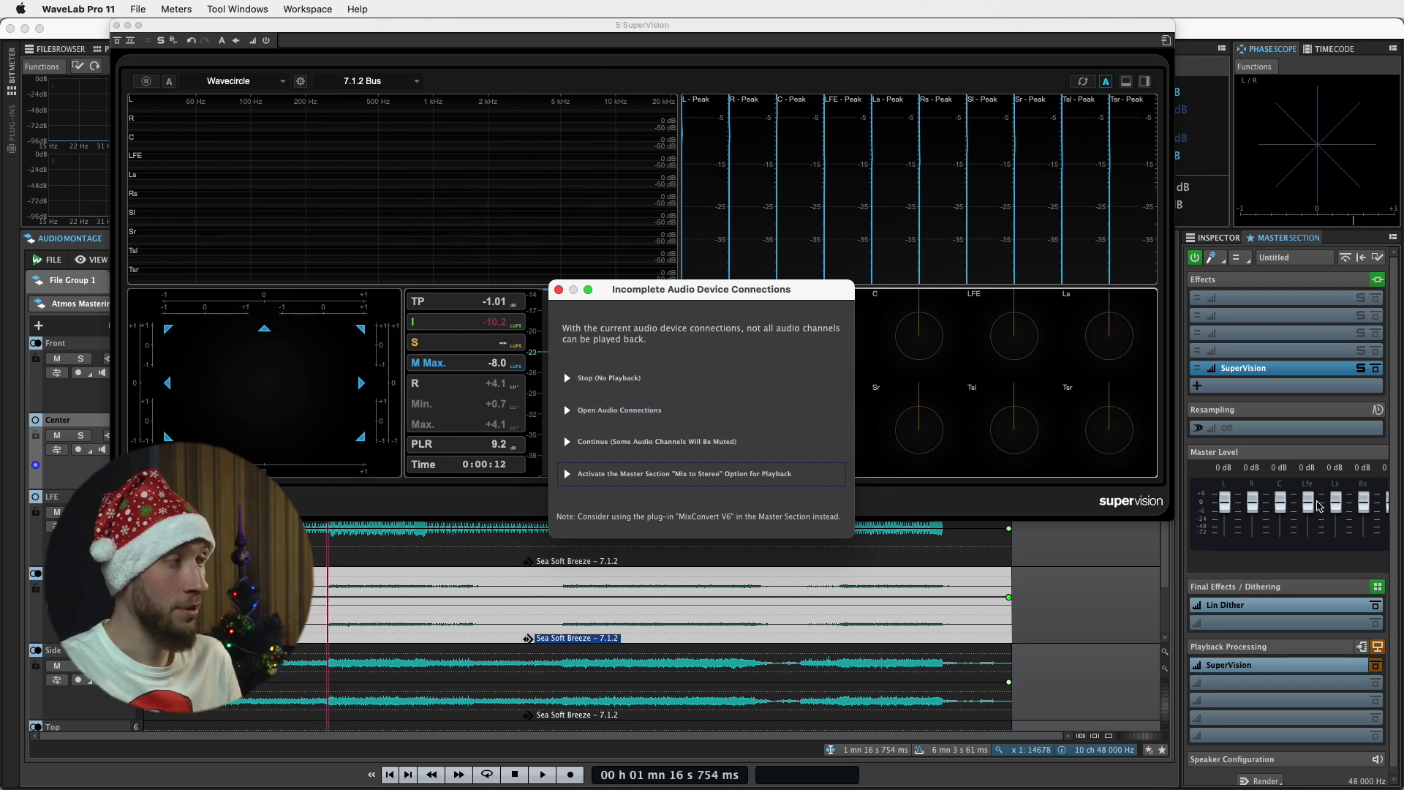
pyautogui.click(695, 474)
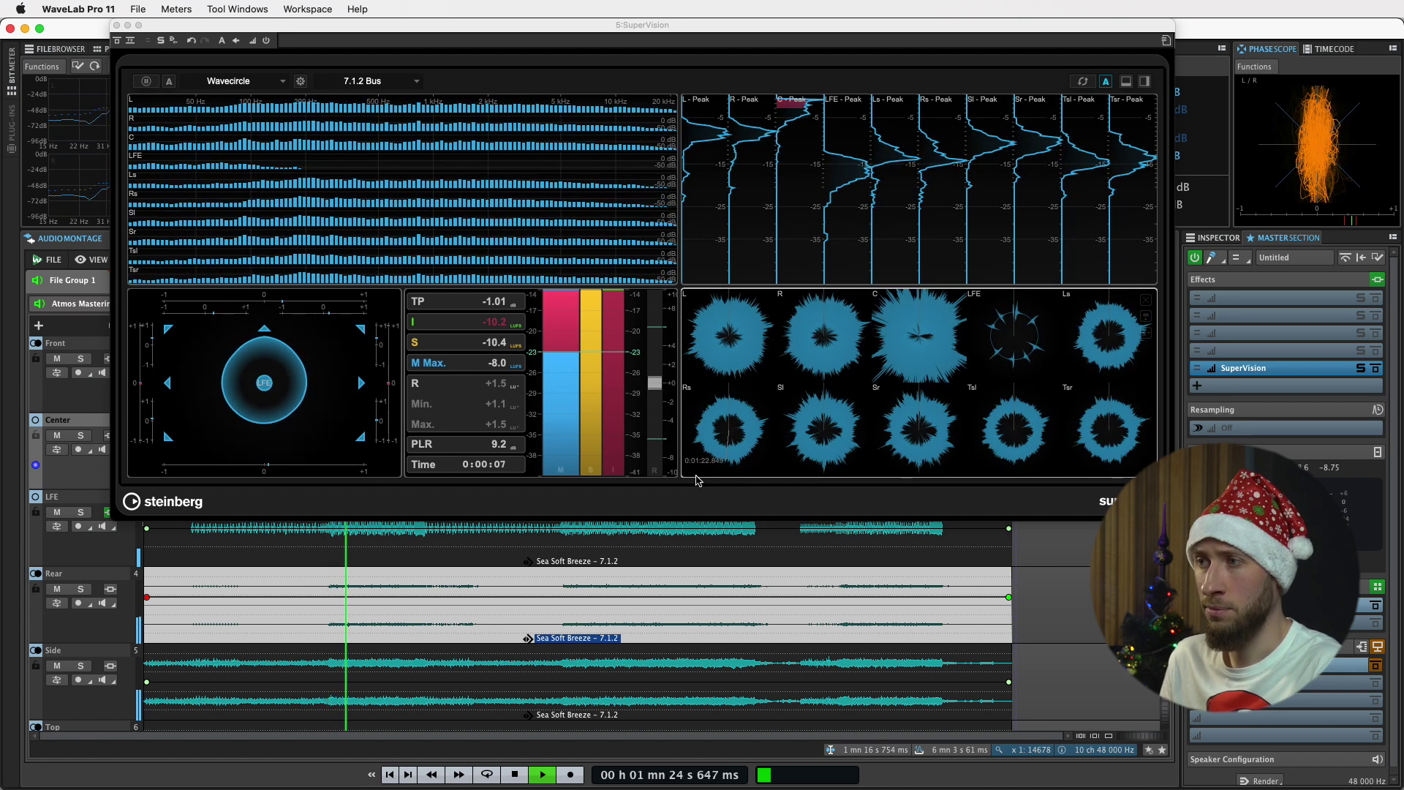
pyautogui.press('space')
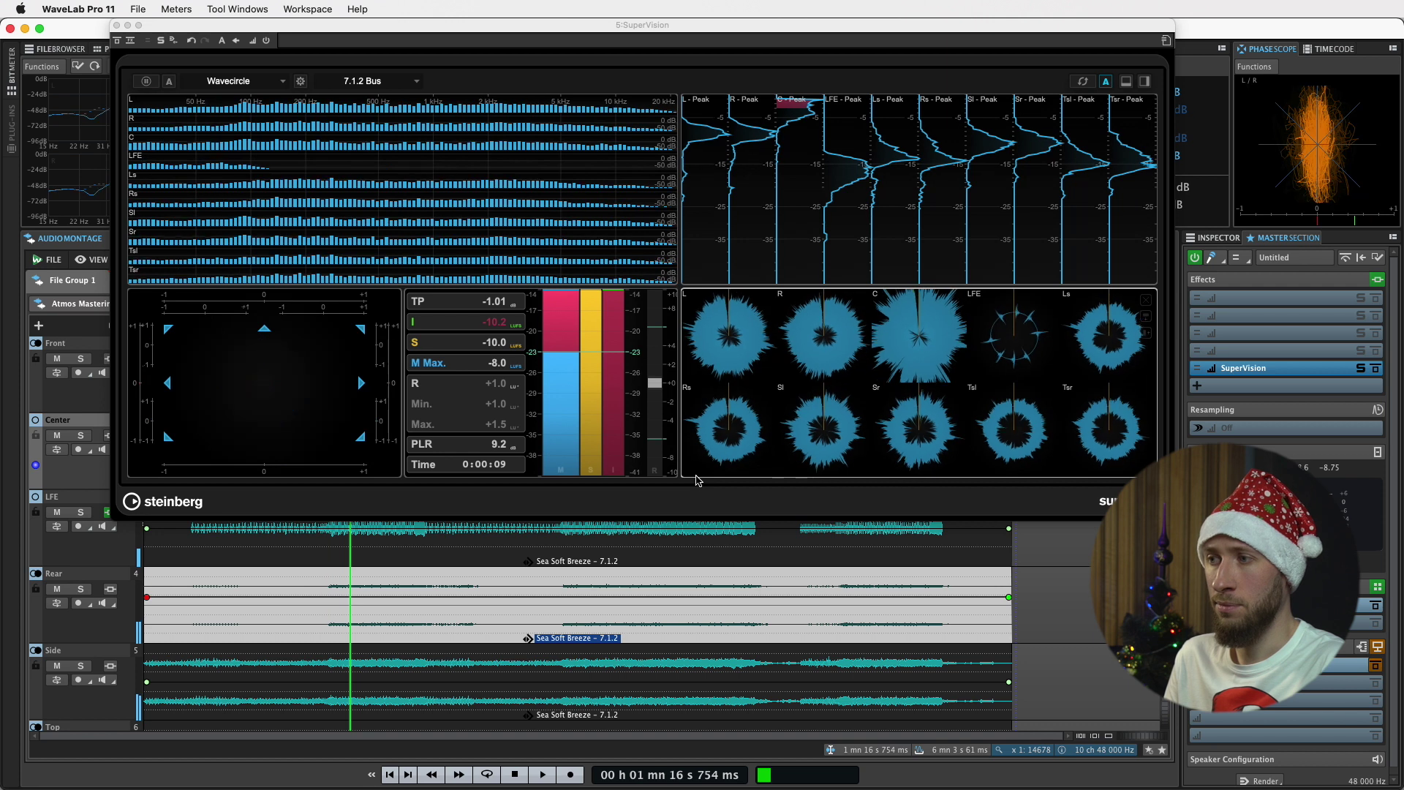